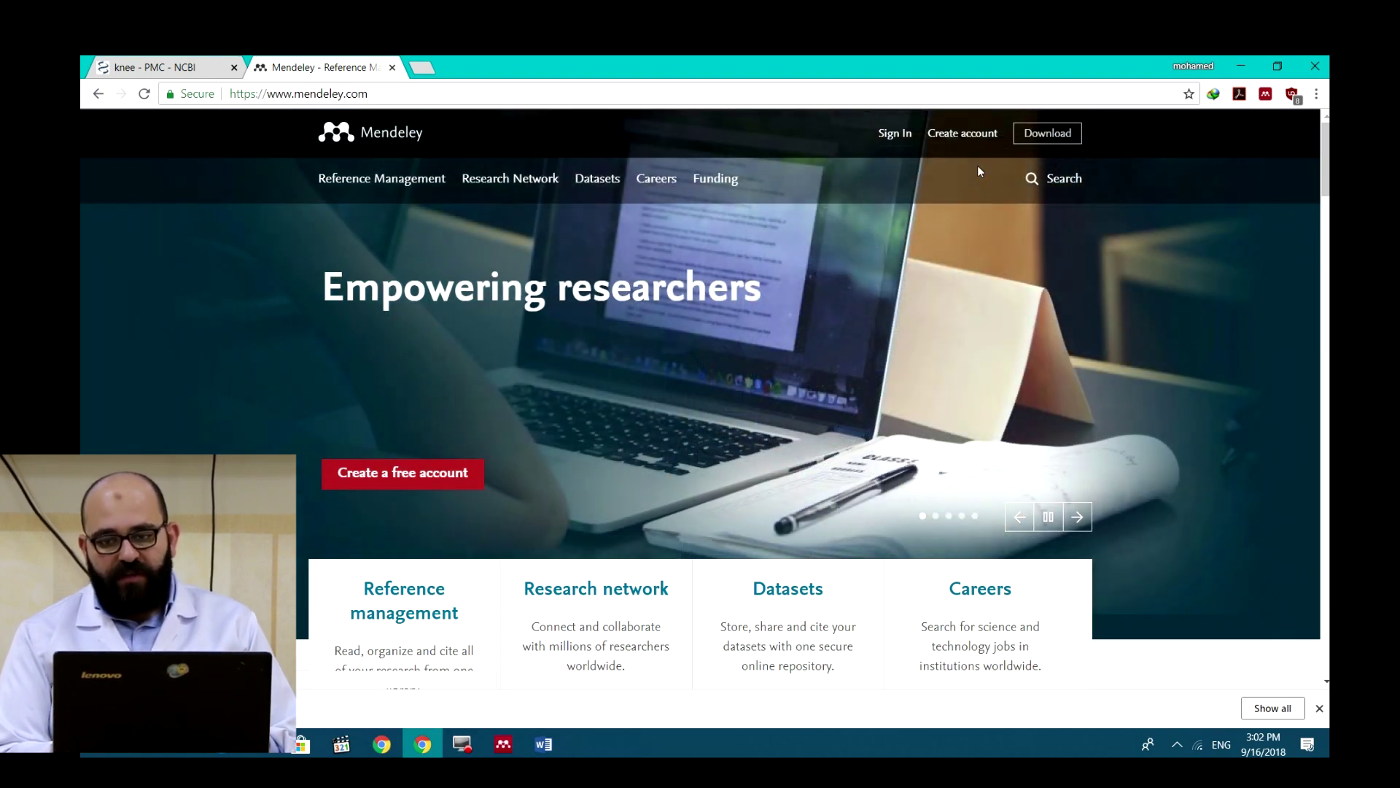
Open the Download Mendeley Desktop for Windows page and look over it.
{"action": "left_click", "coordinate": [1049, 139]}
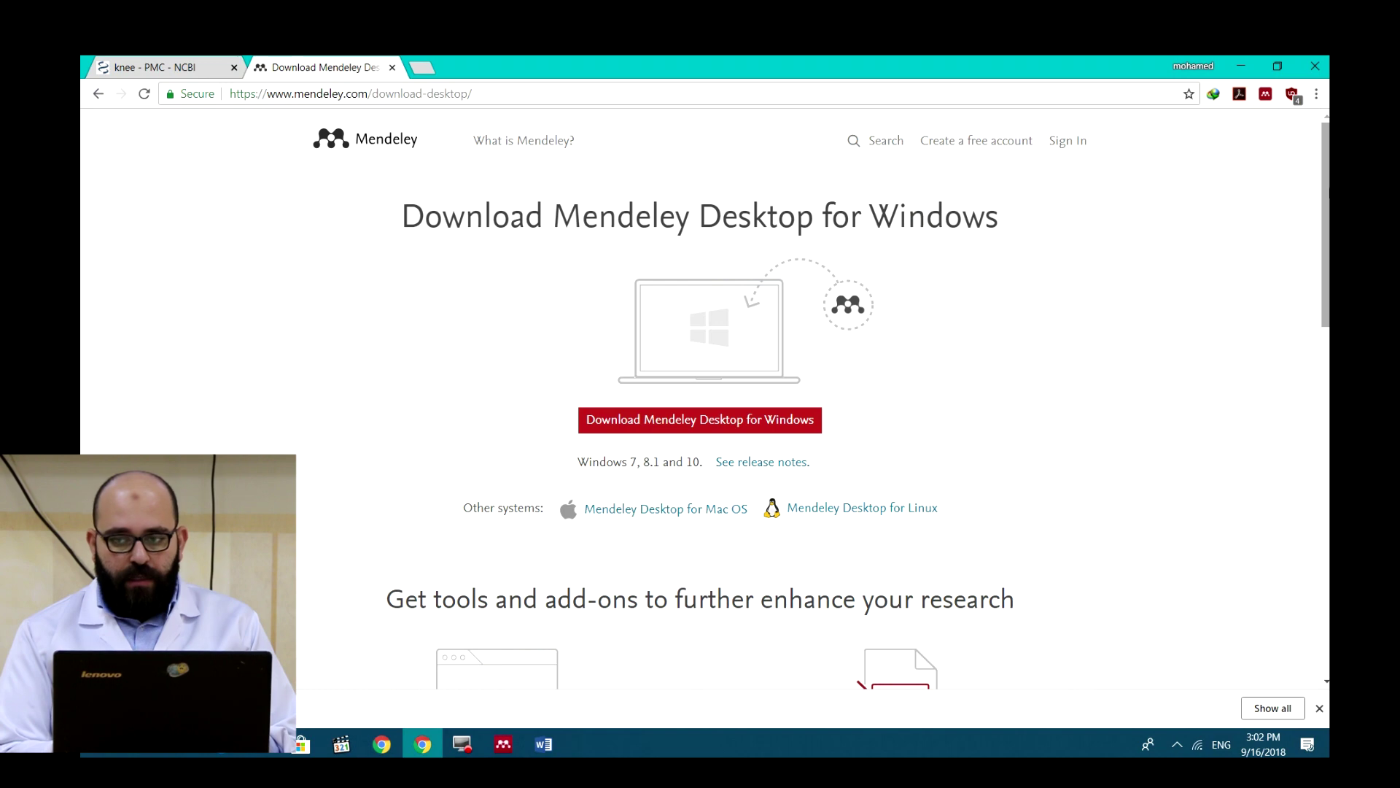
{"action": "scroll", "coordinate": [700, 405], "scroll_direction": "down", "scroll_amount": 1}
{"action": "scroll", "coordinate": [701, 404], "scroll_direction": "up", "scroll_amount": 1}
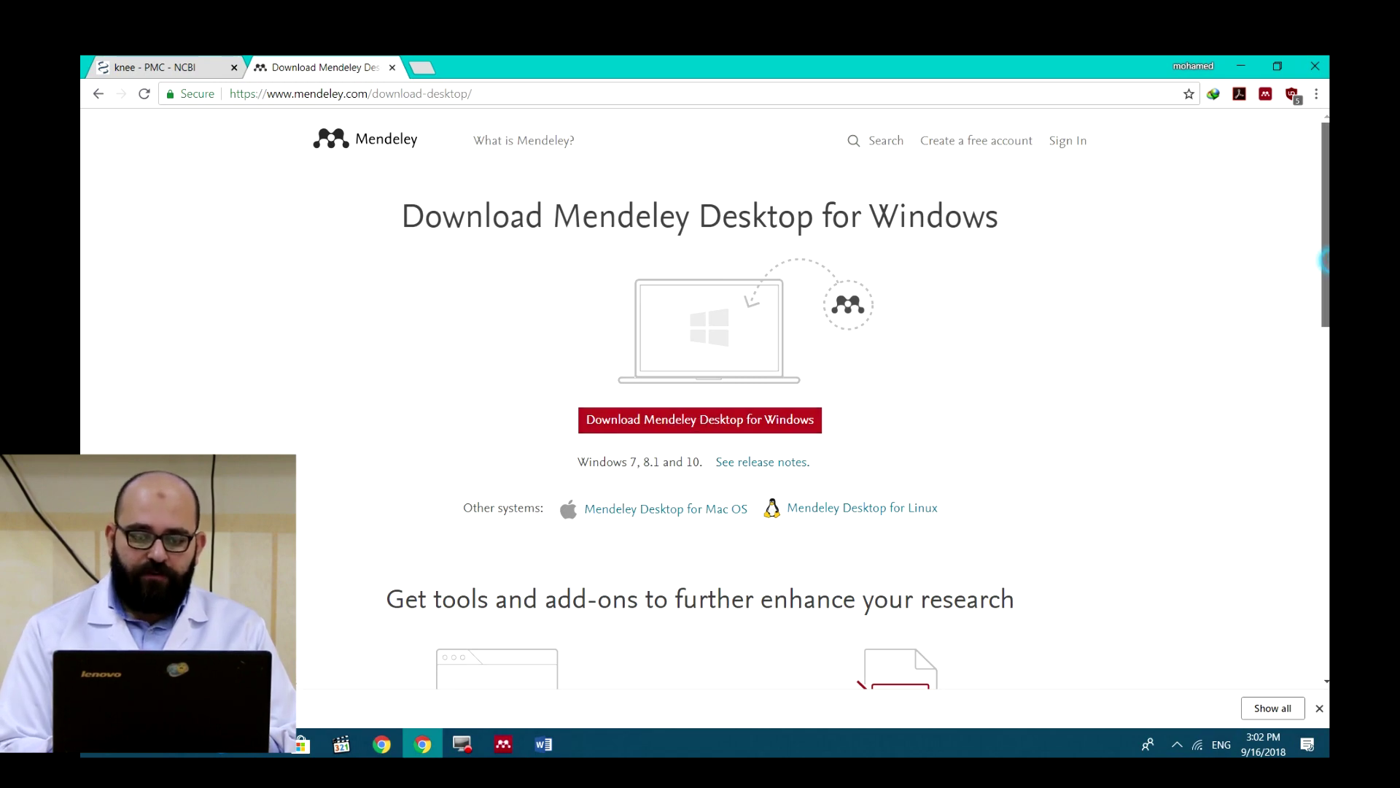
{"action": "scroll", "coordinate": [700, 397], "scroll_direction": "down", "scroll_amount": 3}
{"action": "scroll", "coordinate": [700, 398], "scroll_direction": "down", "scroll_amount": 6}
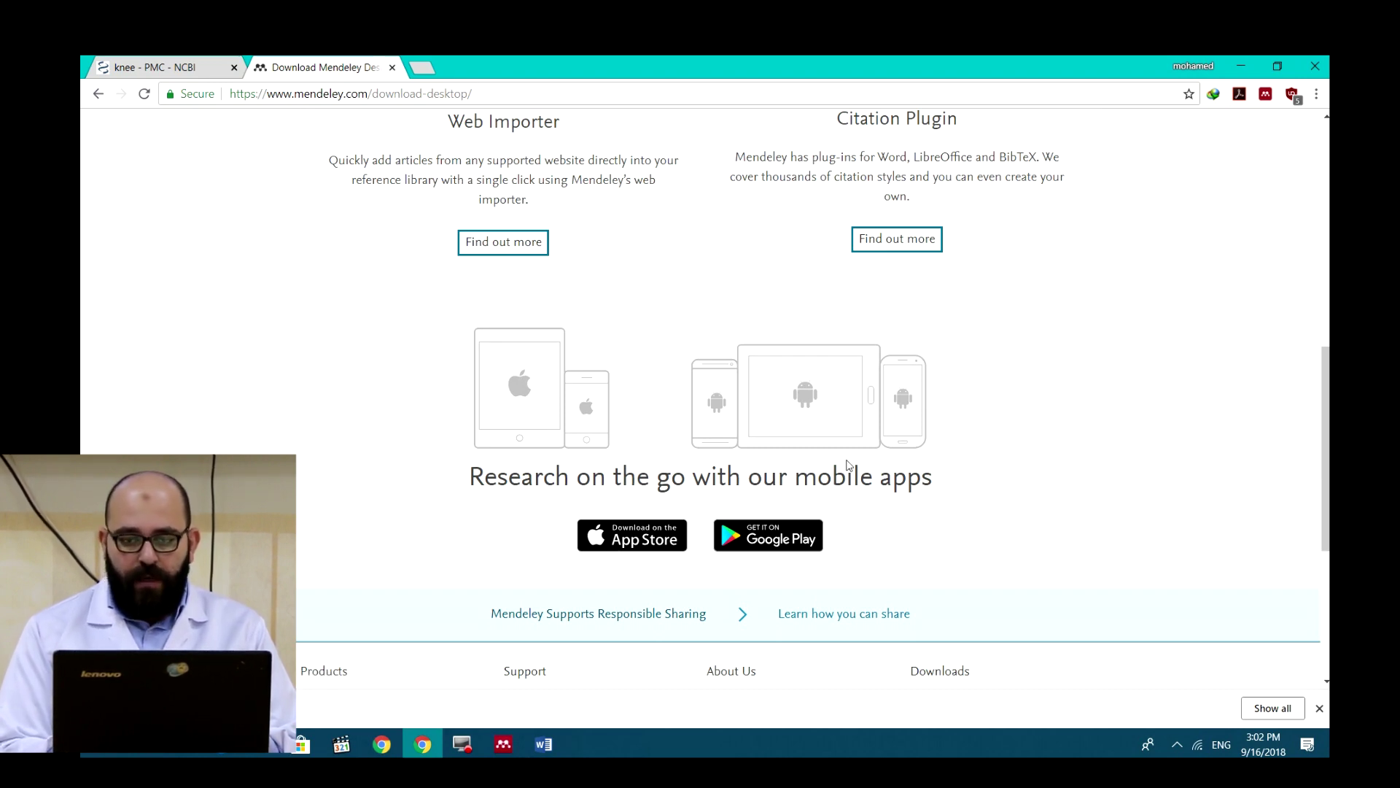
Move to the 'Get tools and add-ons' section and open the Web Importer page.
{"action": "scroll", "coordinate": [701, 401], "scroll_direction": "up", "scroll_amount": 4}
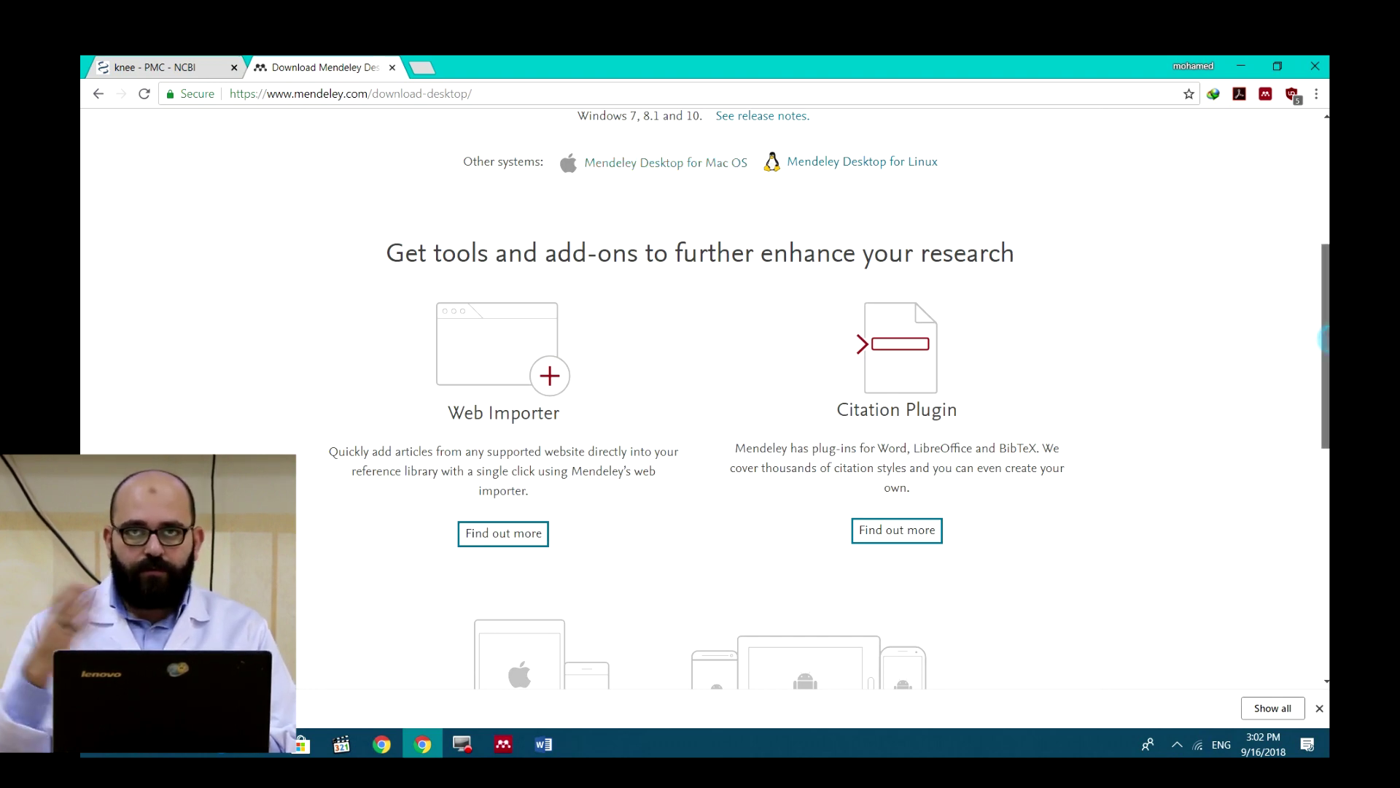
{"action": "scroll", "coordinate": [700, 401], "scroll_direction": "up", "scroll_amount": 4}
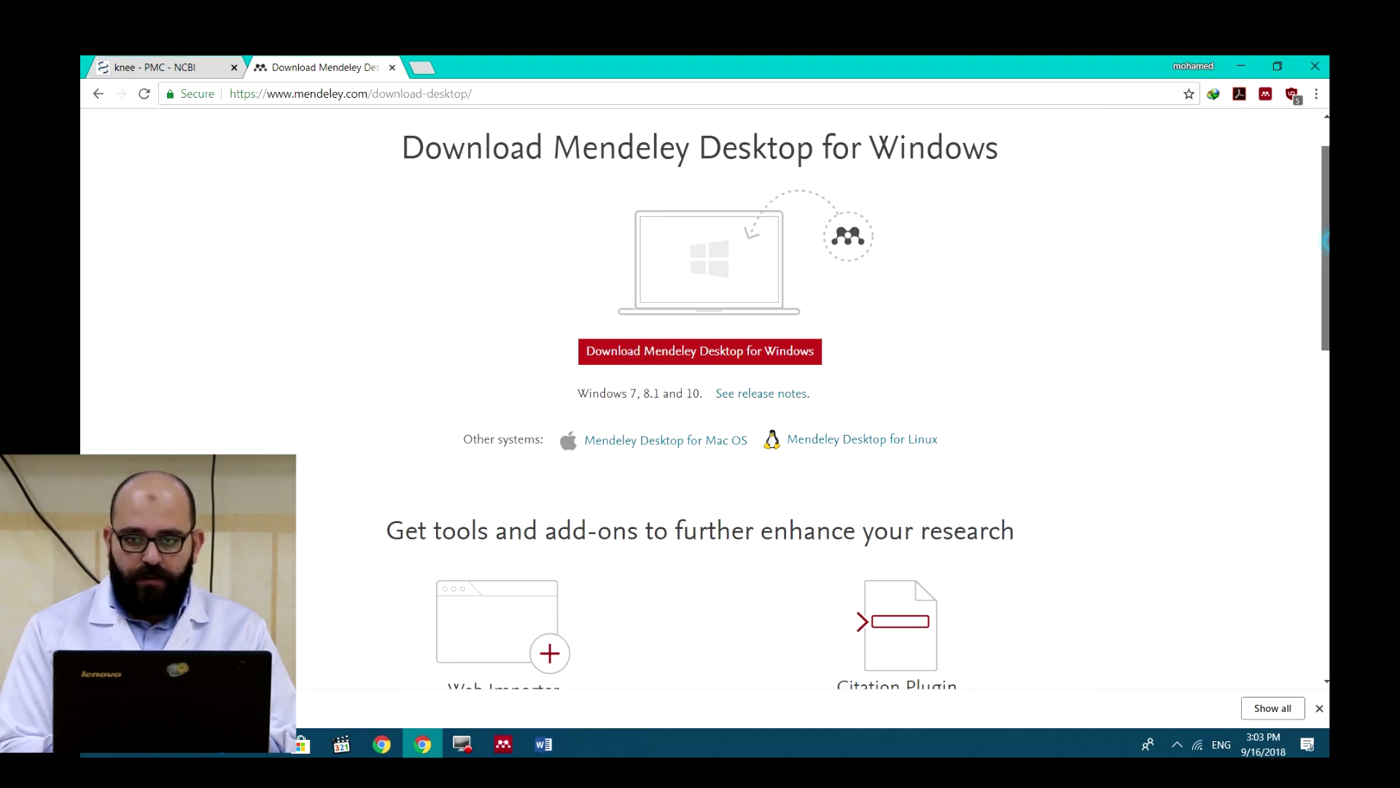
{"action": "scroll", "coordinate": [935, 175], "scroll_direction": "up", "scroll_amount": 1}
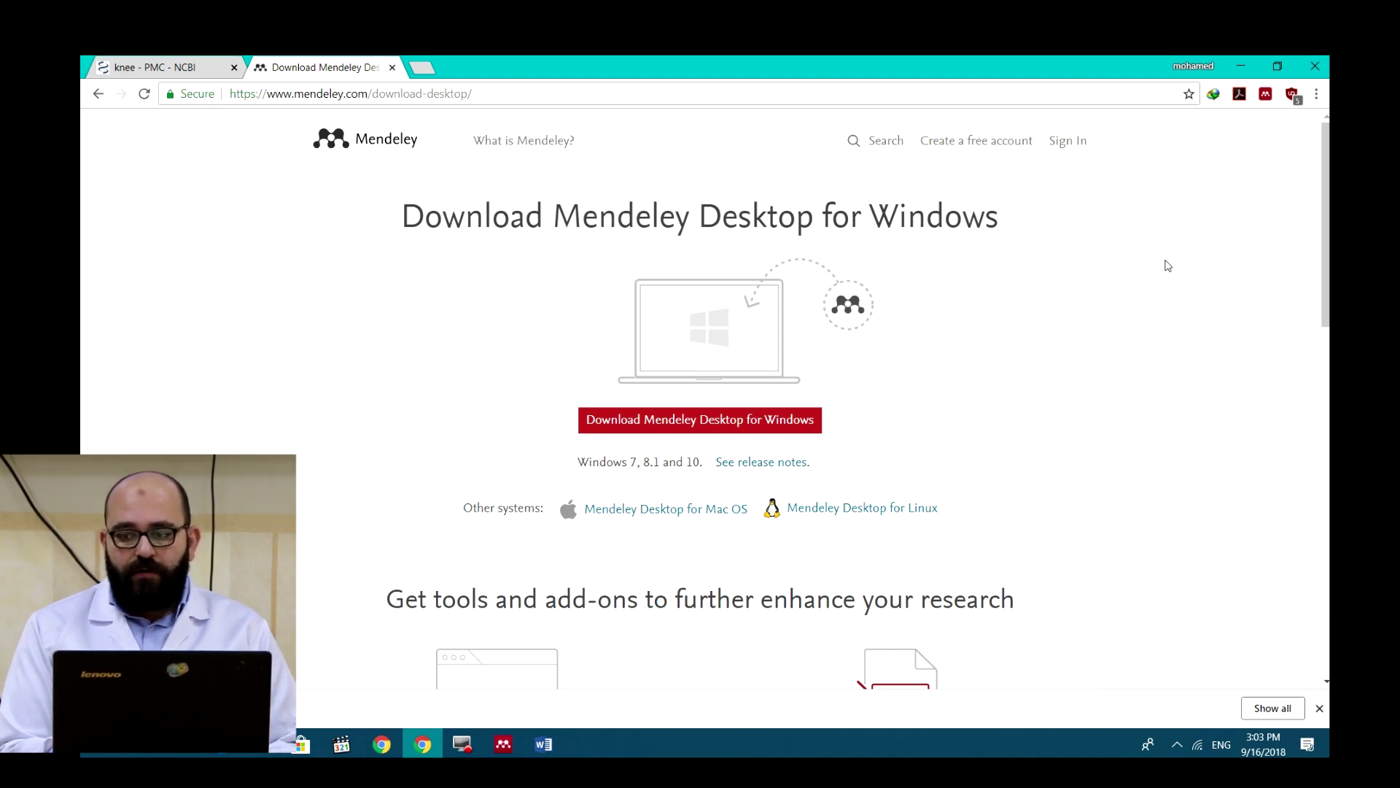
{"action": "scroll", "coordinate": [1325, 248], "scroll_direction": "down", "scroll_amount": 5}
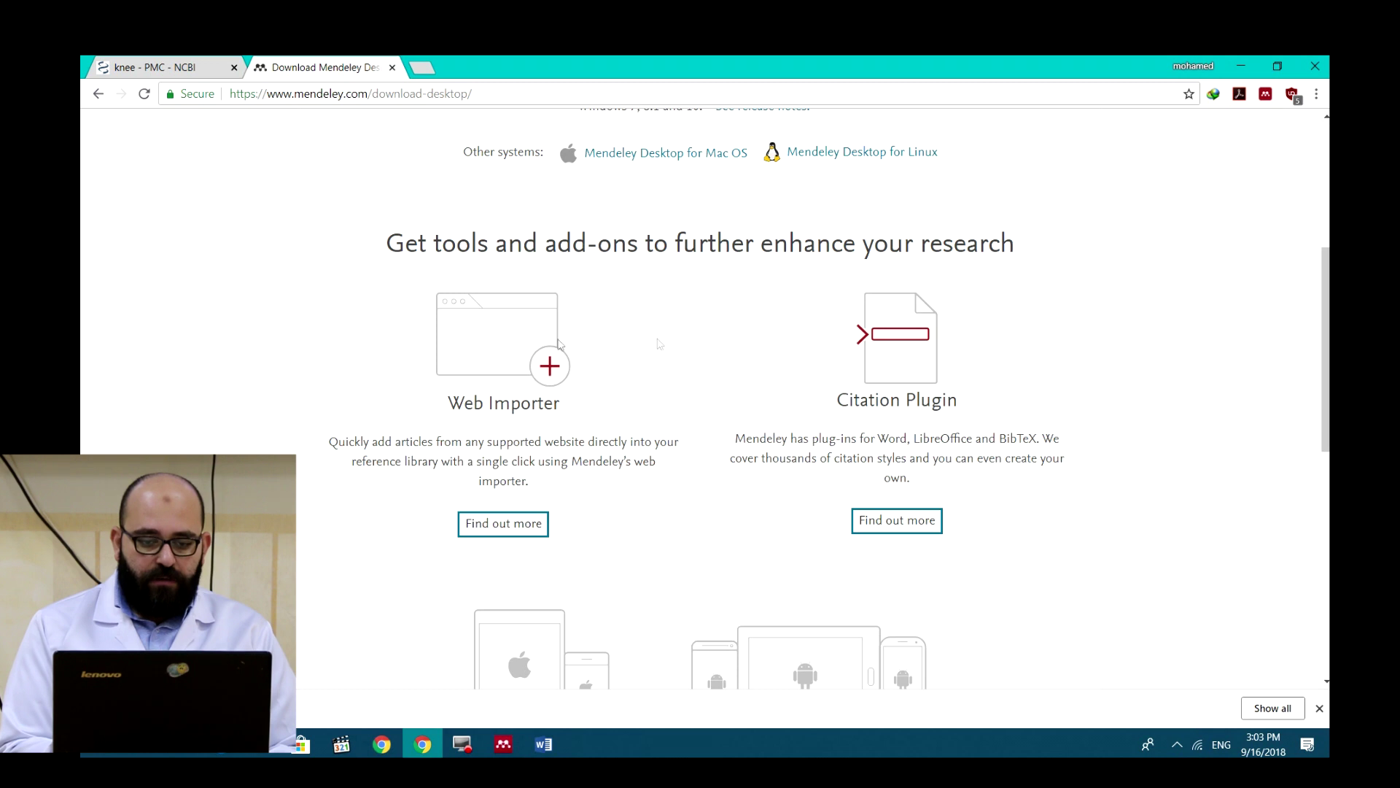
{"action": "left_click", "coordinate": [508, 525]}
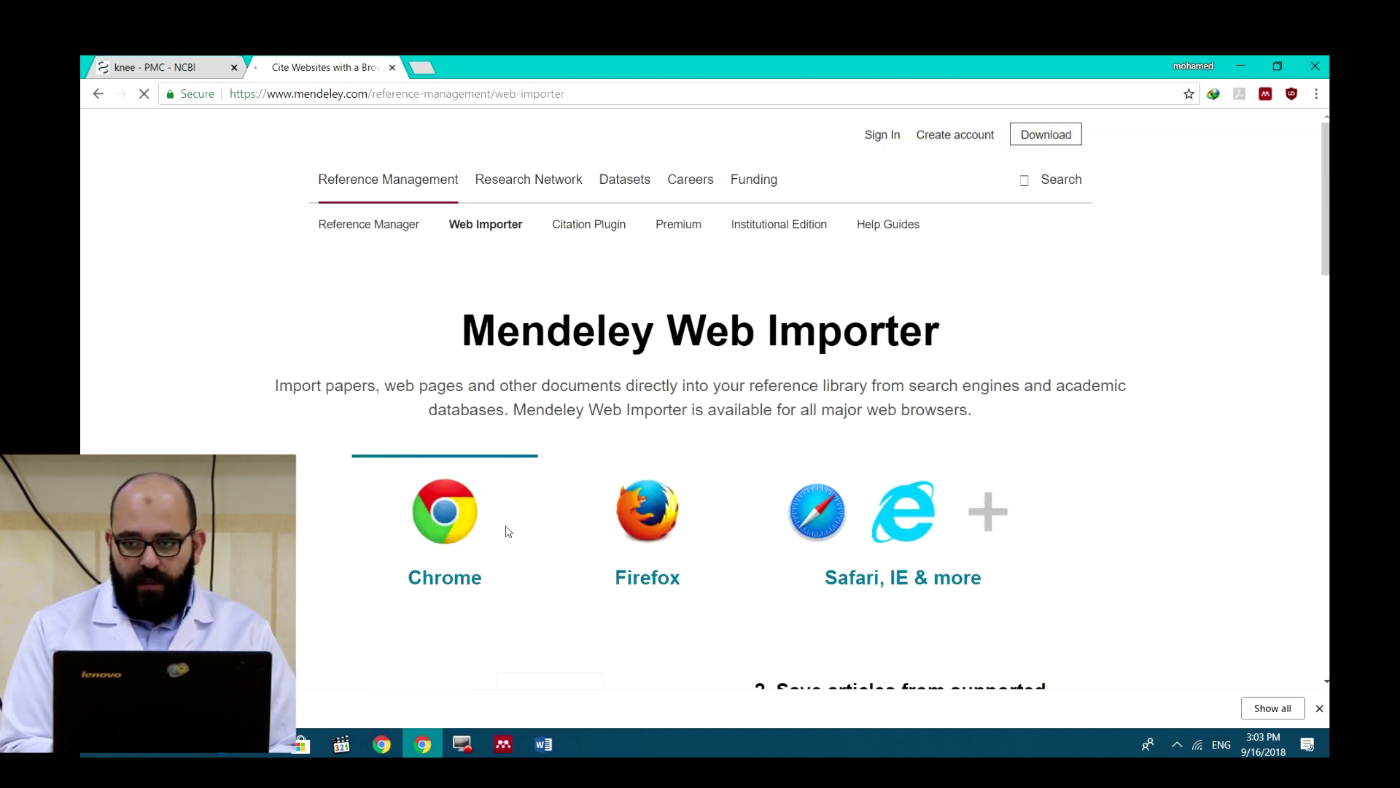
Read the Web Importer install steps, then minimize the browser to the desktop.
{"action": "scroll", "coordinate": [508, 531], "scroll_direction": "down", "scroll_amount": 2}
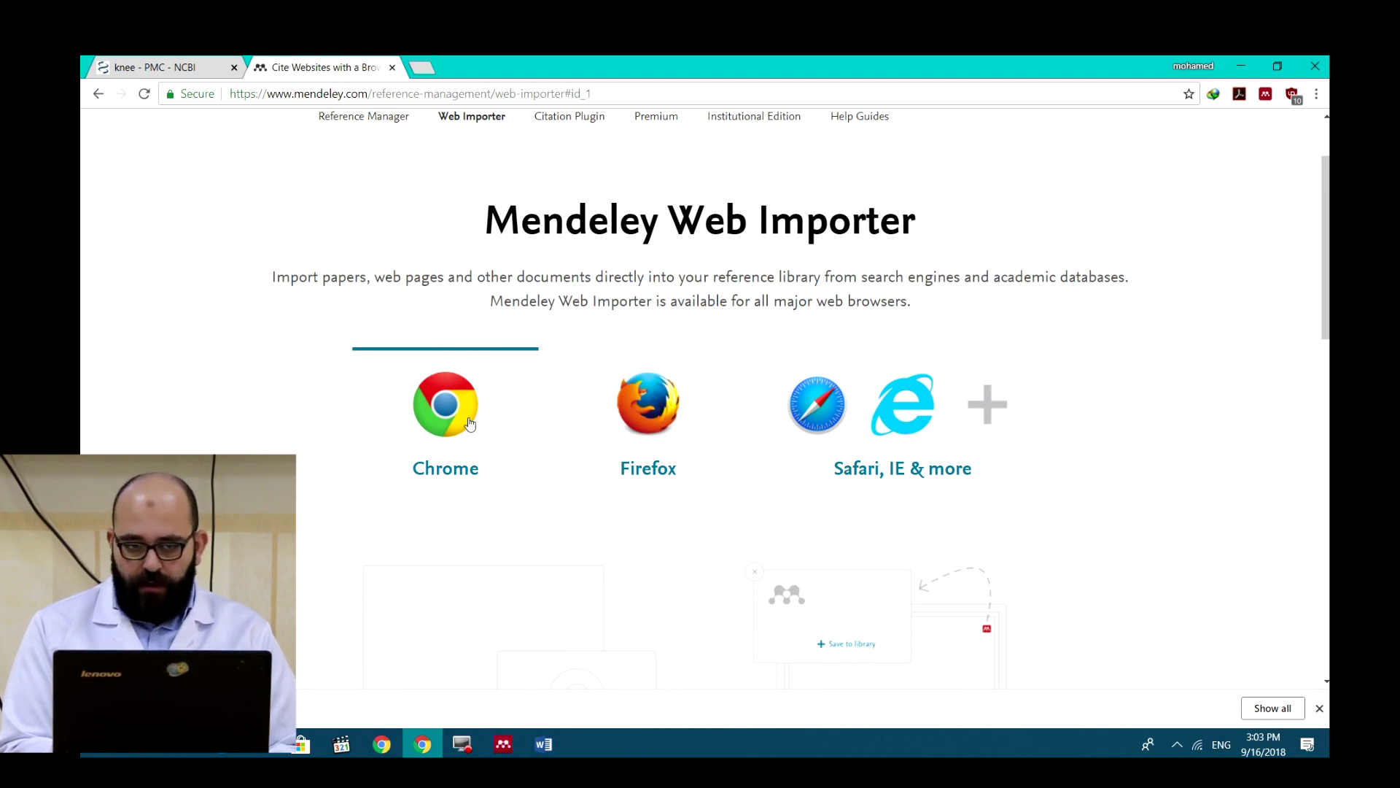
{"action": "scroll", "coordinate": [1326, 307], "scroll_direction": "down", "scroll_amount": 3}
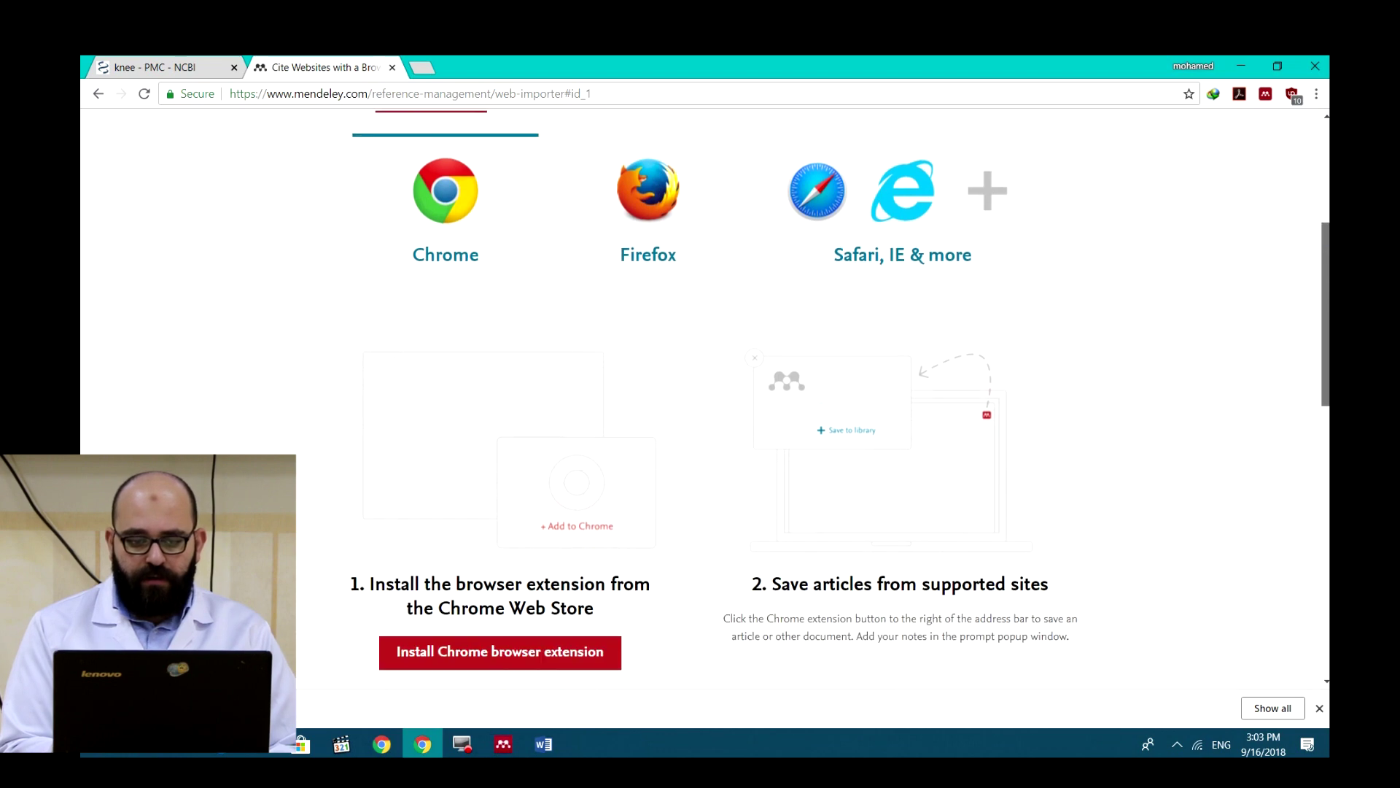
{"action": "scroll", "coordinate": [530, 487], "scroll_direction": "down", "scroll_amount": 2}
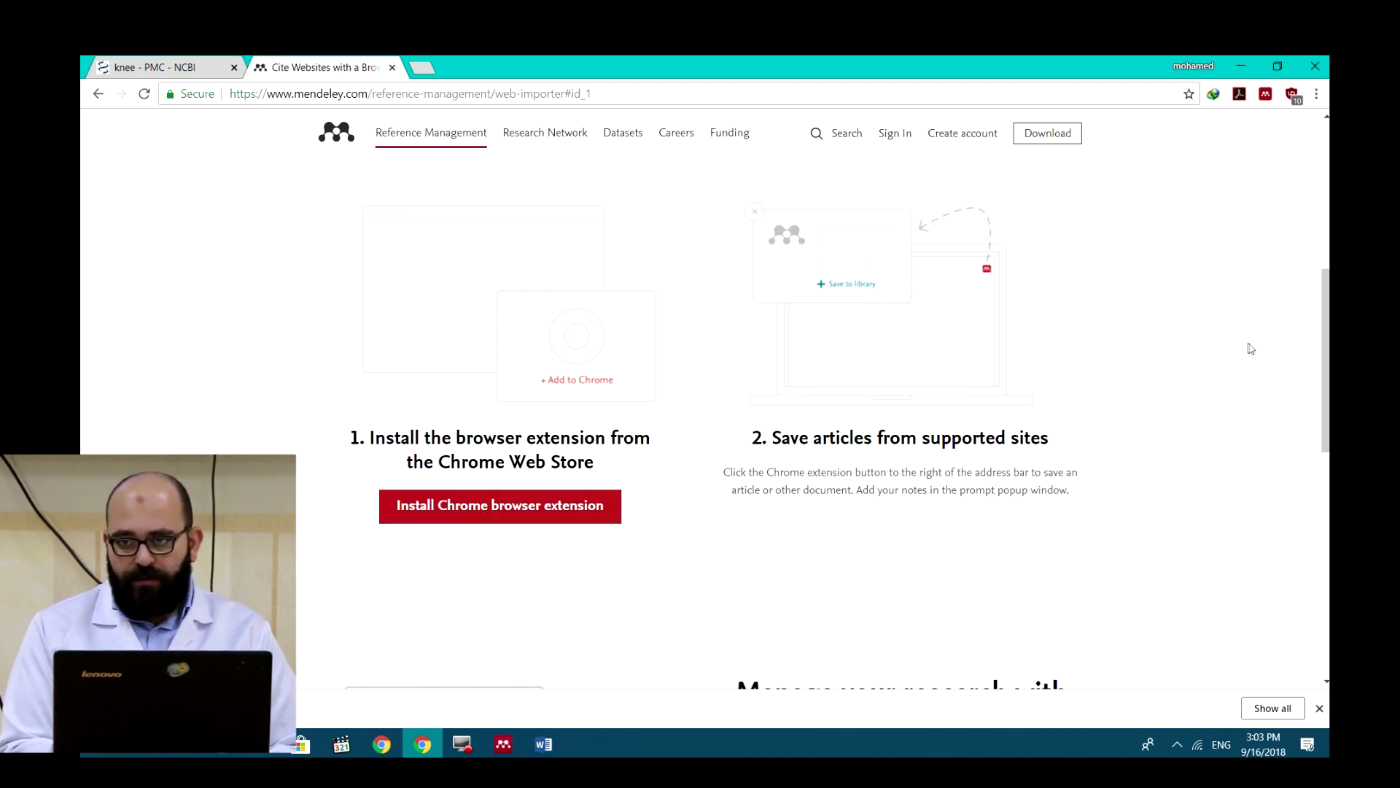
{"action": "scroll", "coordinate": [1252, 349], "scroll_direction": "up", "scroll_amount": 6}
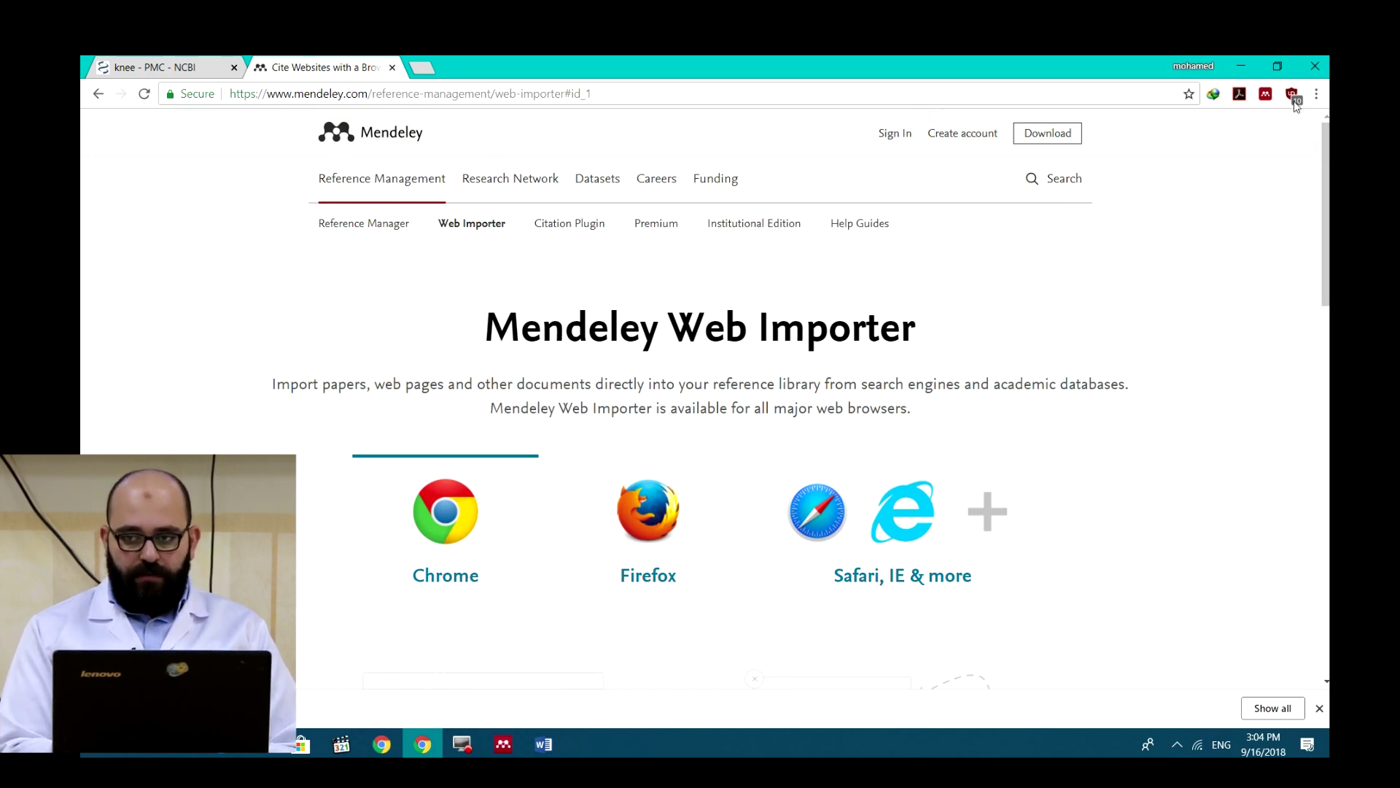
{"action": "left_click", "coordinate": [1247, 66]}
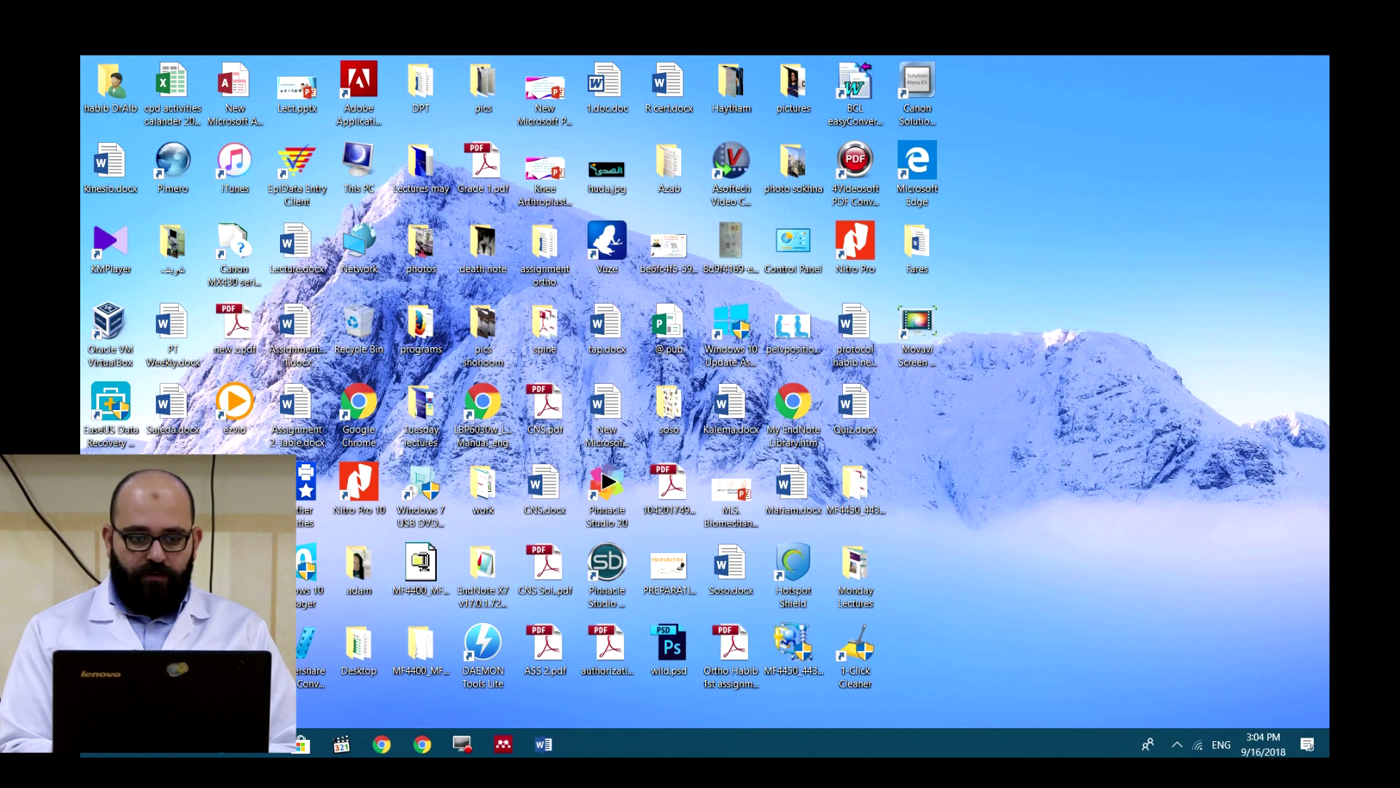
Launch Mendeley Desktop from its desktop icon, then minimize it.
{"action": "double_click", "coordinate": [291, 566]}
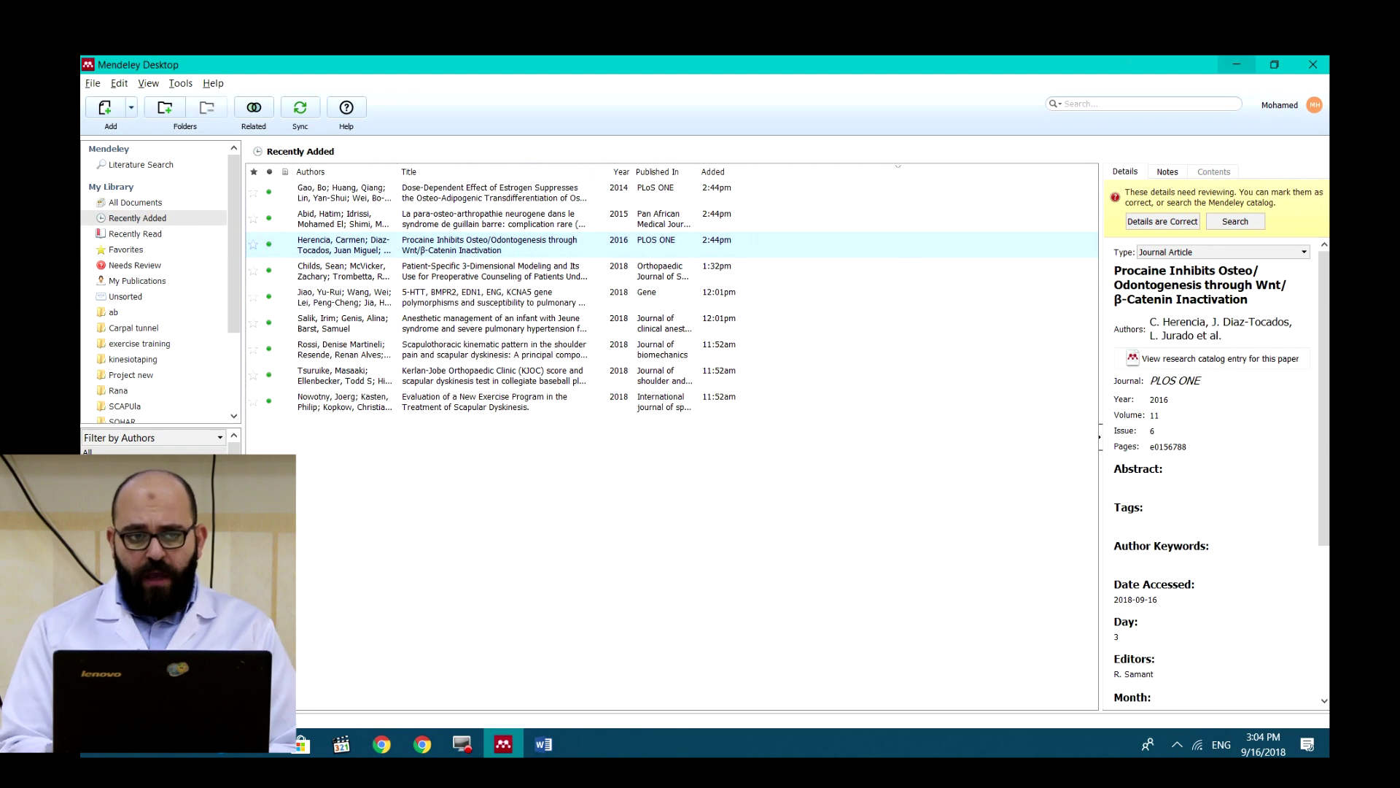
{"action": "left_click", "coordinate": [1227, 63]}
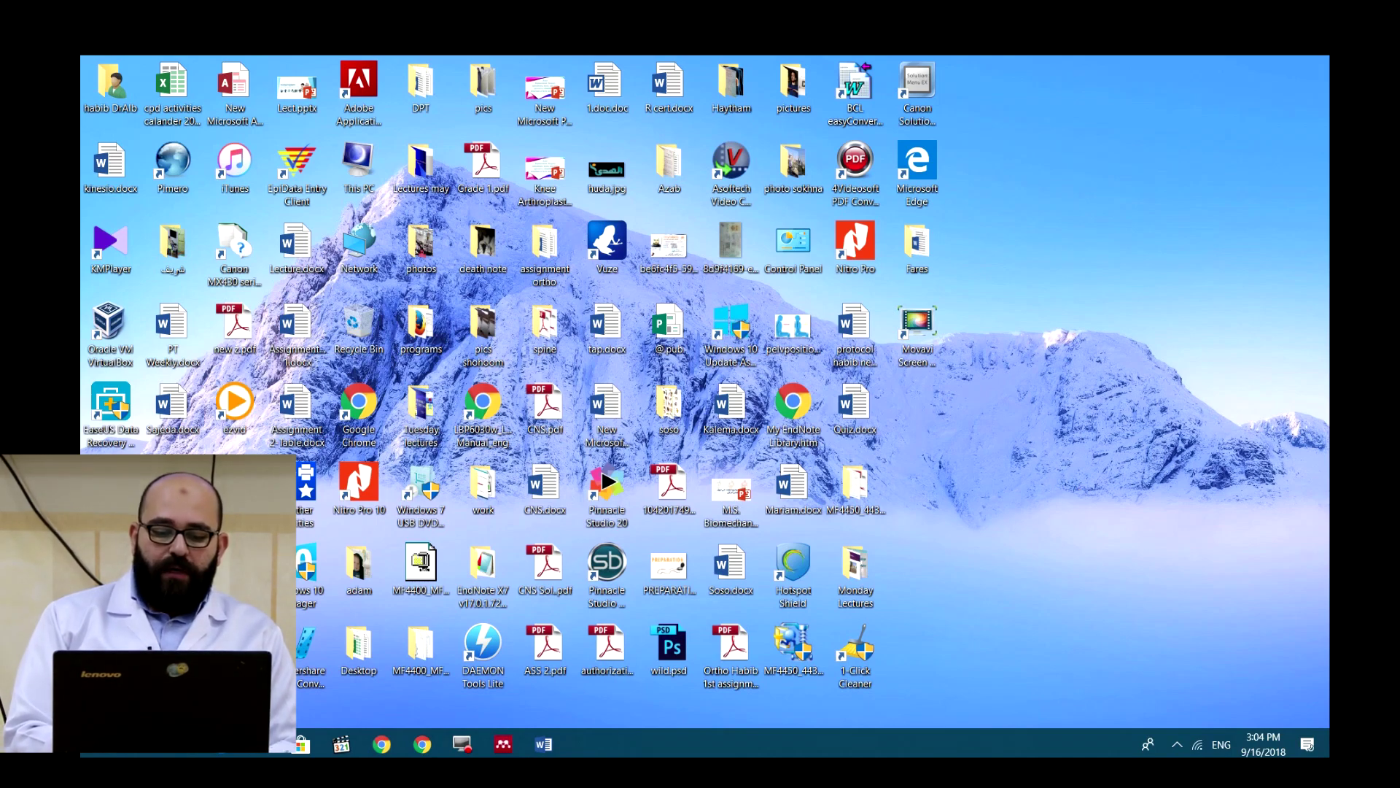
{"action": "left_click", "coordinate": [517, 745]}
{"action": "left_click", "coordinate": [517, 745]}
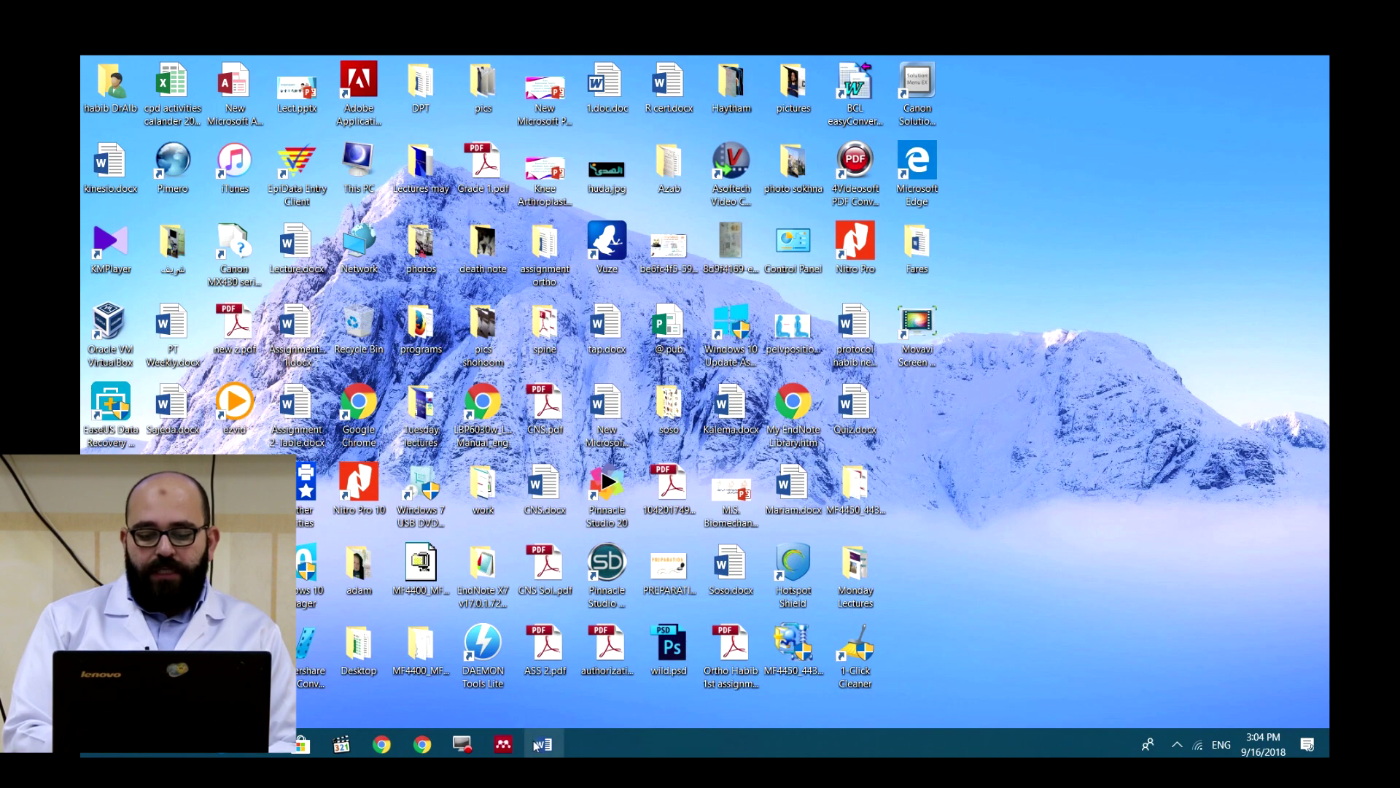
Bring the browser back to the 'knee - PMC - NCBI' search results tab.
{"action": "left_click", "coordinate": [434, 754]}
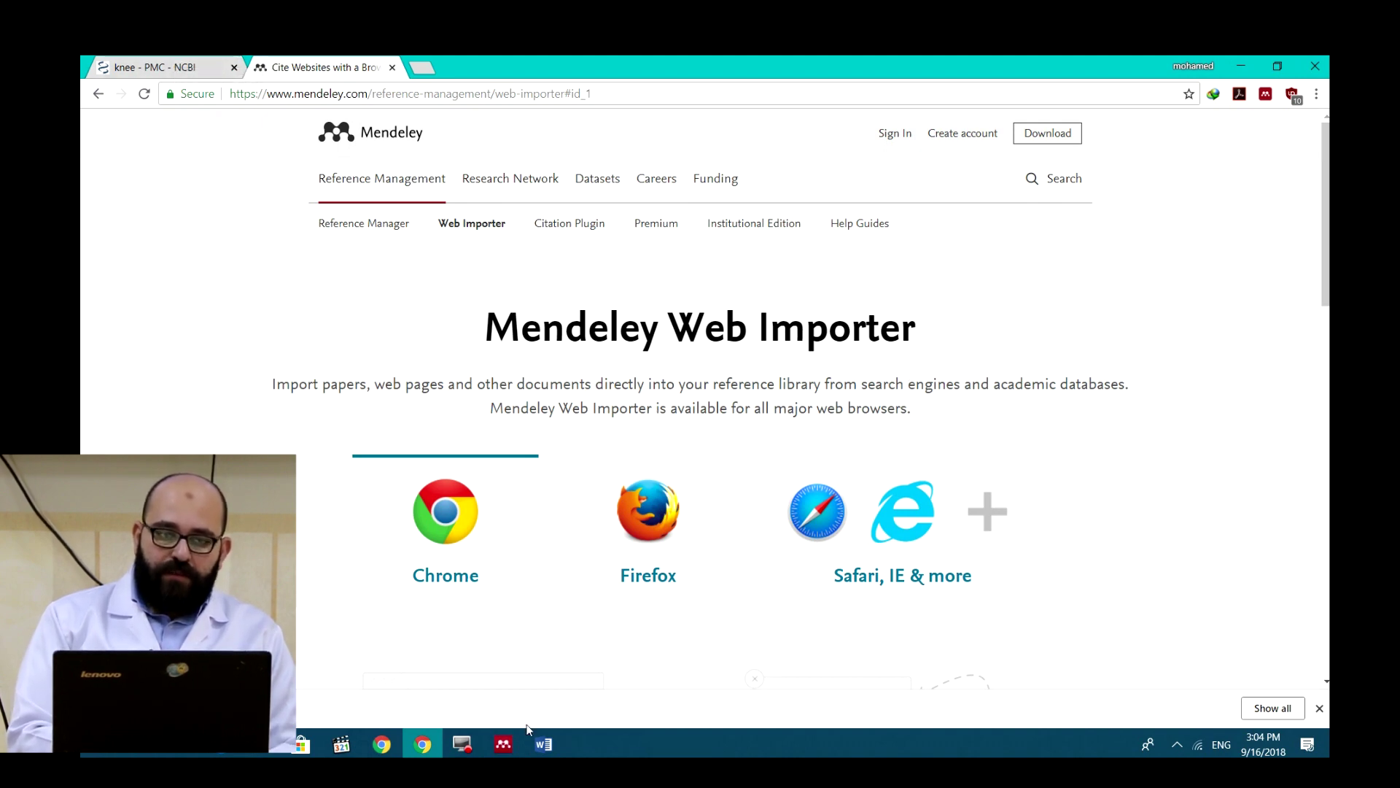
{"action": "left_click", "coordinate": [504, 744]}
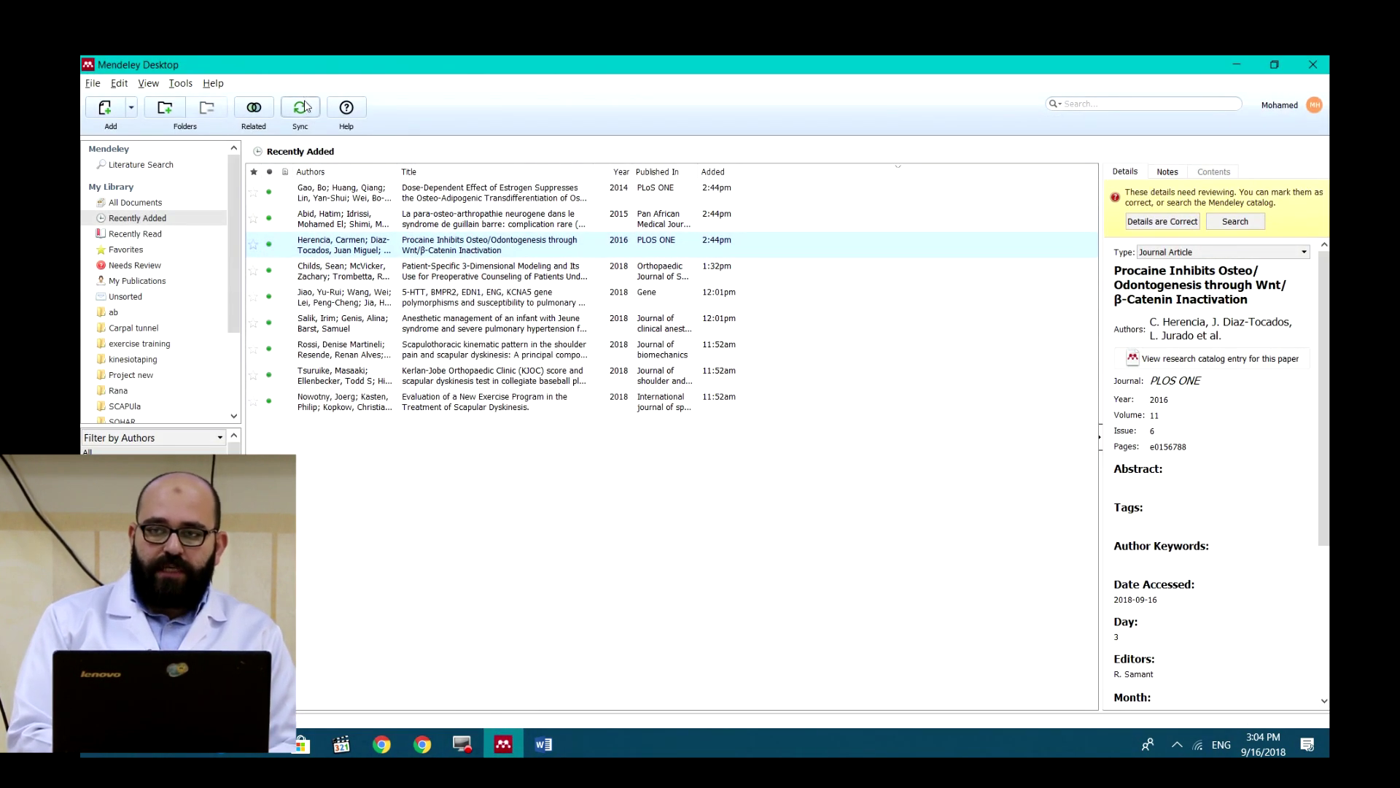
{"action": "left_click", "coordinate": [1233, 63]}
{"action": "left_click", "coordinate": [155, 67]}
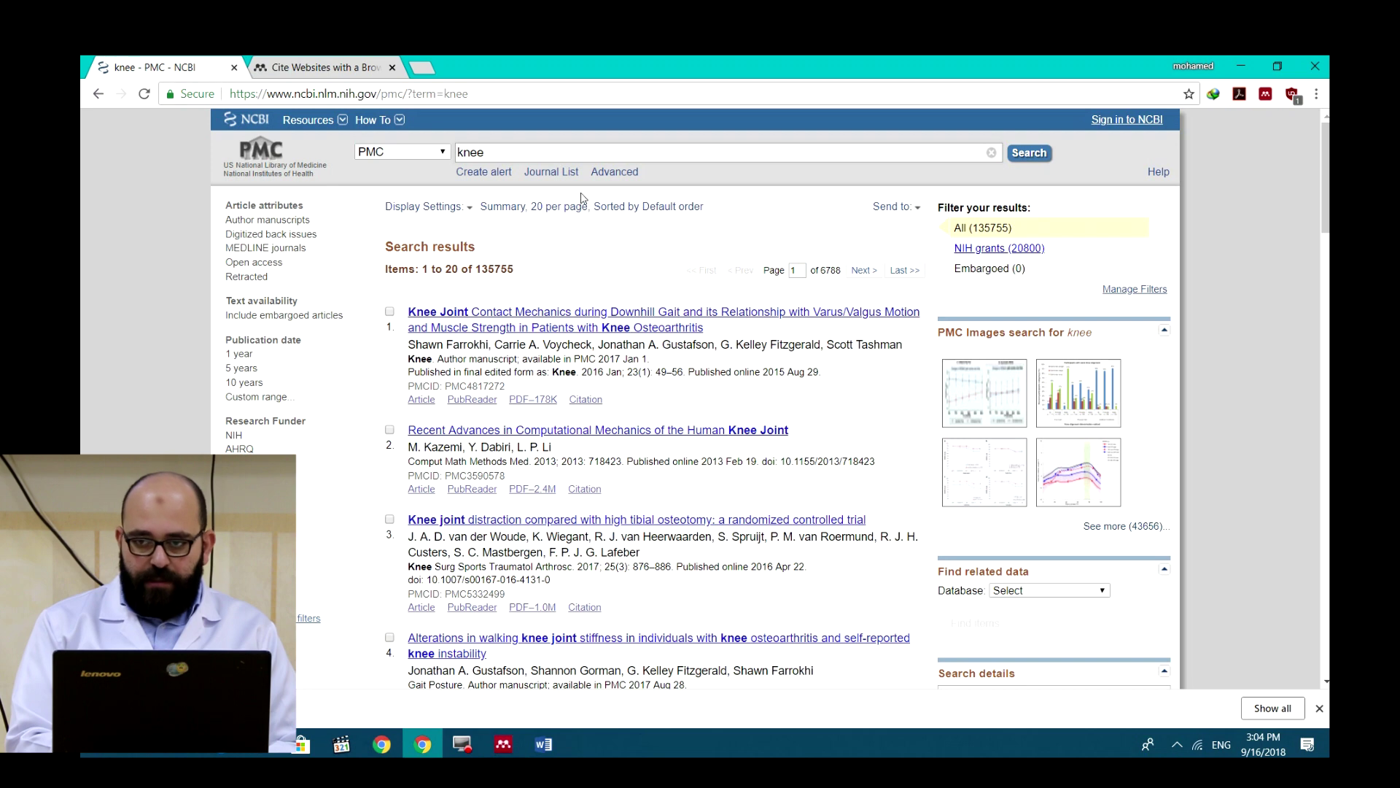
Sign in to the Mendeley Web Importer with the saved password to list the knee results.
{"action": "scroll", "coordinate": [875, 219], "scroll_direction": "down", "scroll_amount": 1}
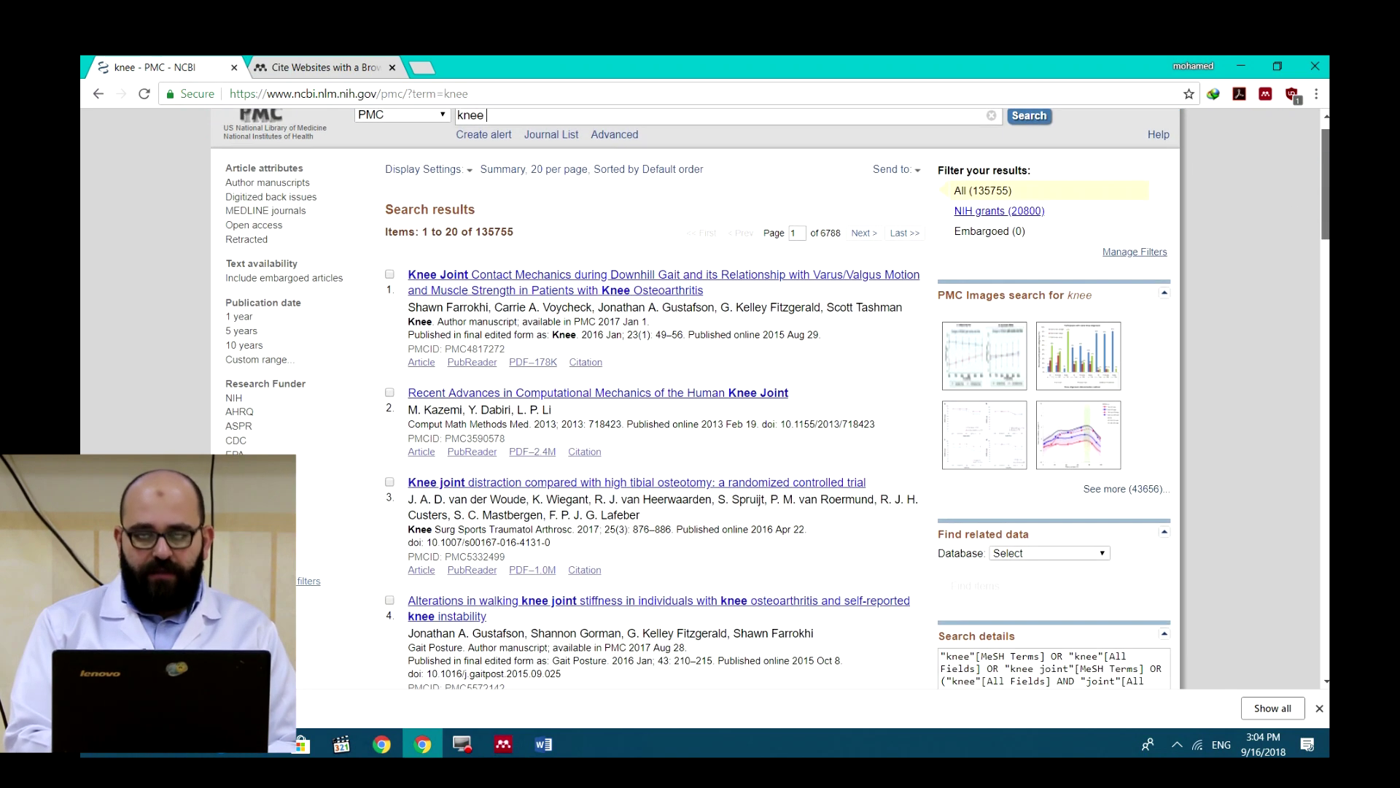
{"action": "scroll", "coordinate": [729, 226], "scroll_direction": "up", "scroll_amount": 1}
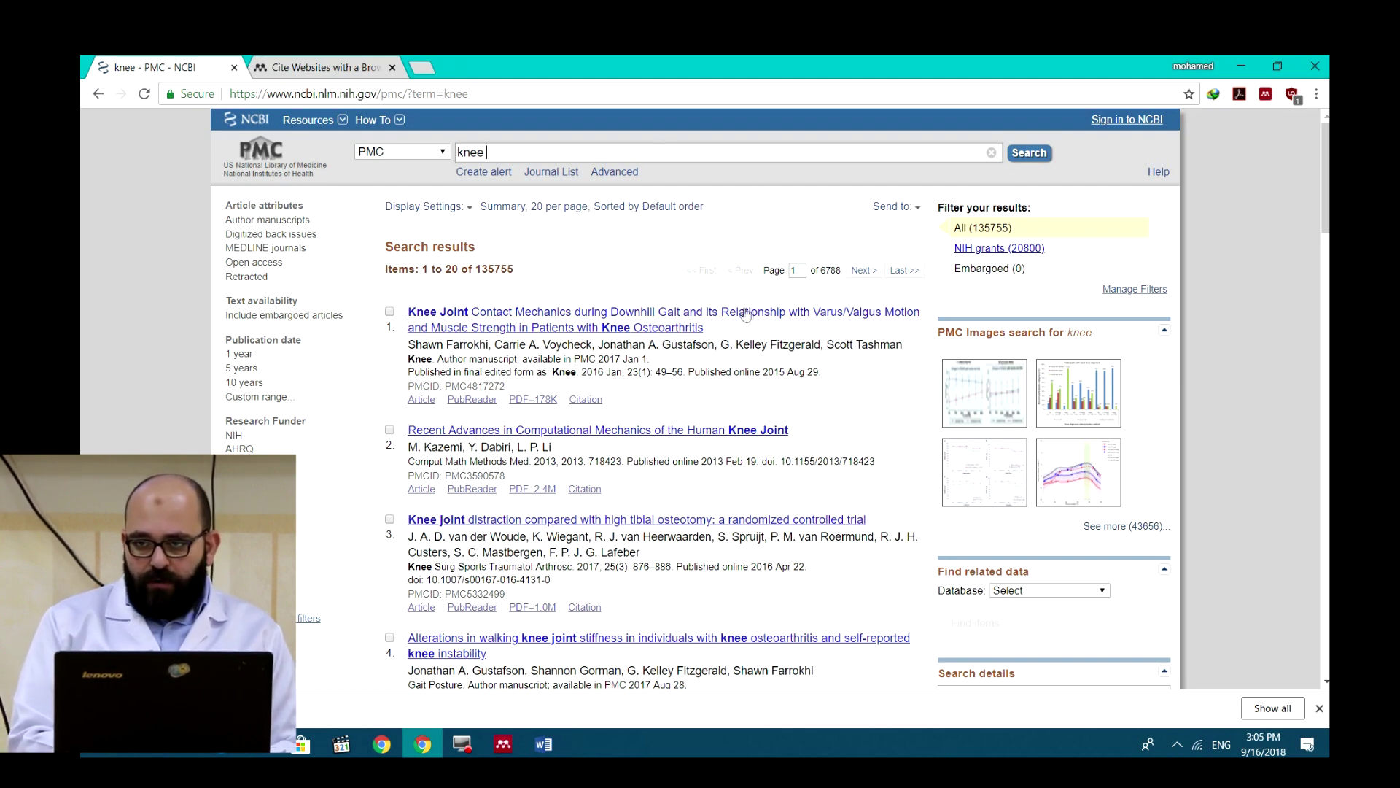
{"action": "left_click", "coordinate": [1267, 95]}
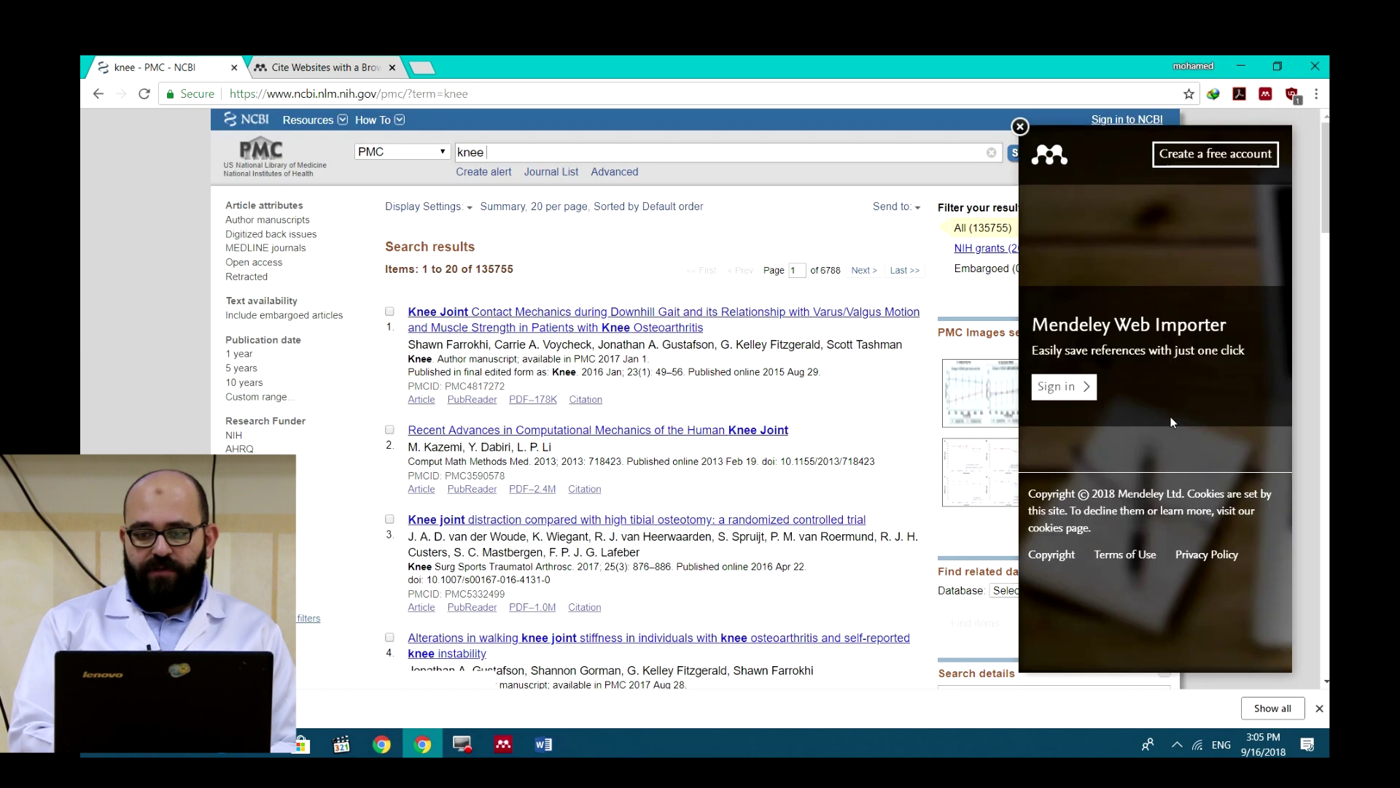
{"action": "left_click", "coordinate": [1061, 394]}
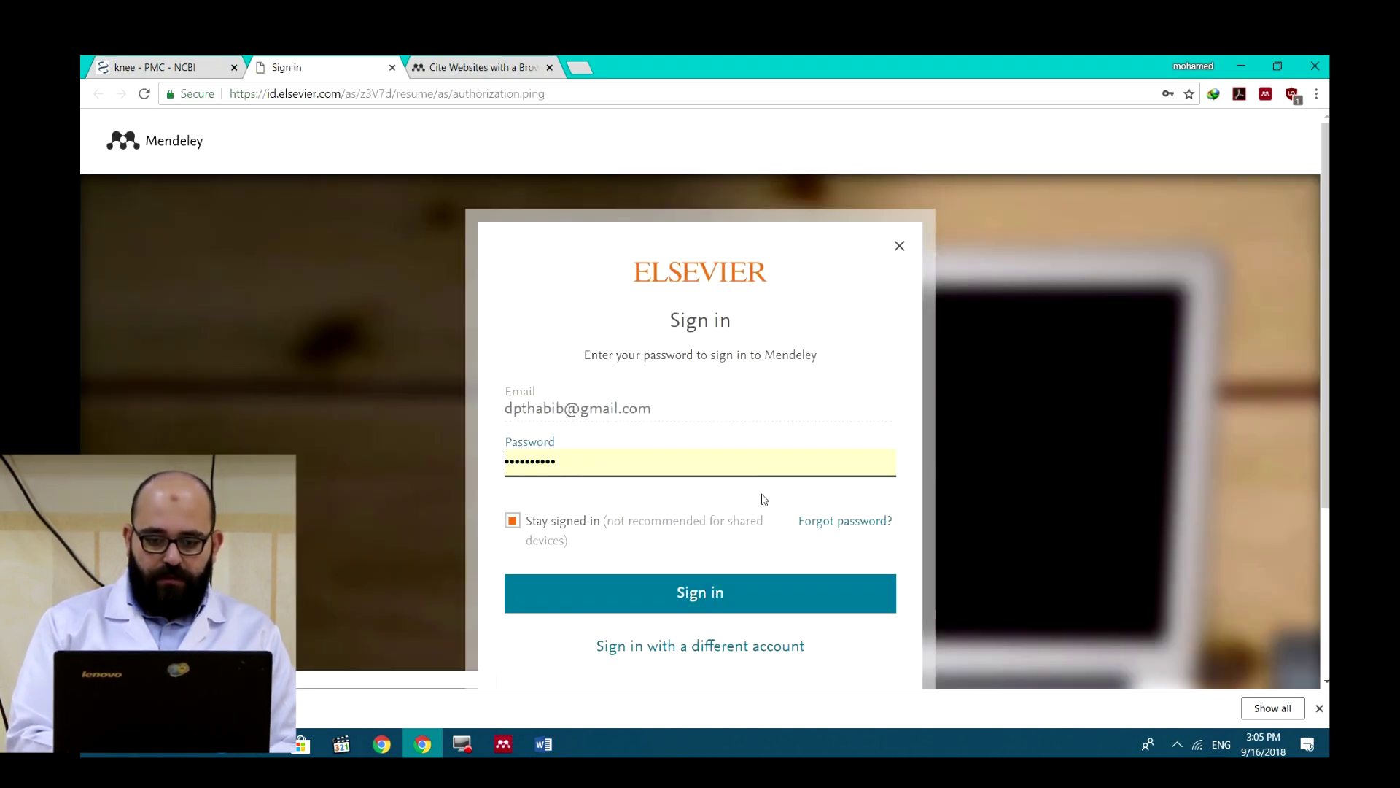
{"action": "left_click", "coordinate": [597, 598]}
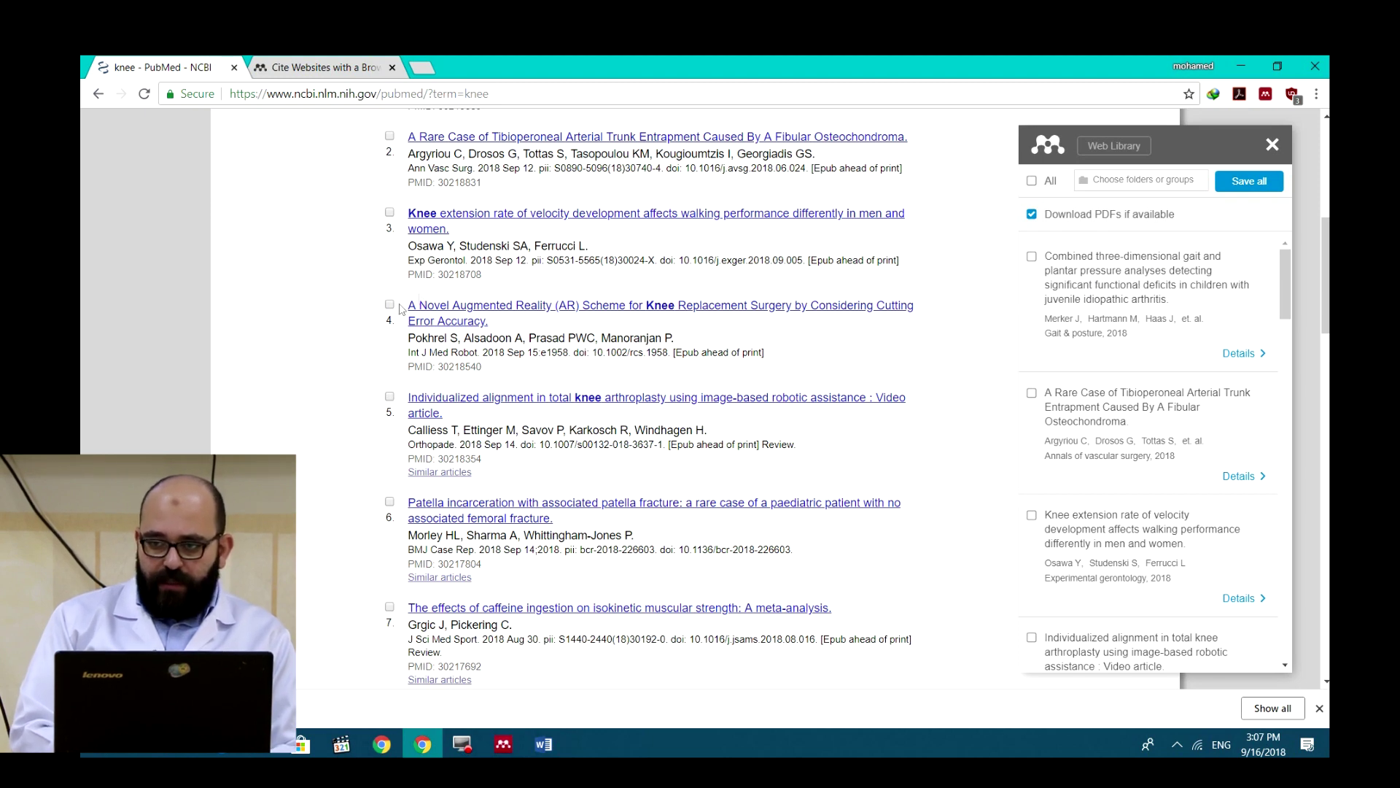
Save the first three knee articles to the Mendeley library, then close the importer panel.
{"action": "mouse_move", "coordinate": [1286, 272]}
{"action": "left_mouse_down"}
{"action": "mouse_move", "coordinate": [1288, 325]}
{"action": "mouse_move", "coordinate": [1282, 264]}
{"action": "left_mouse_up"}
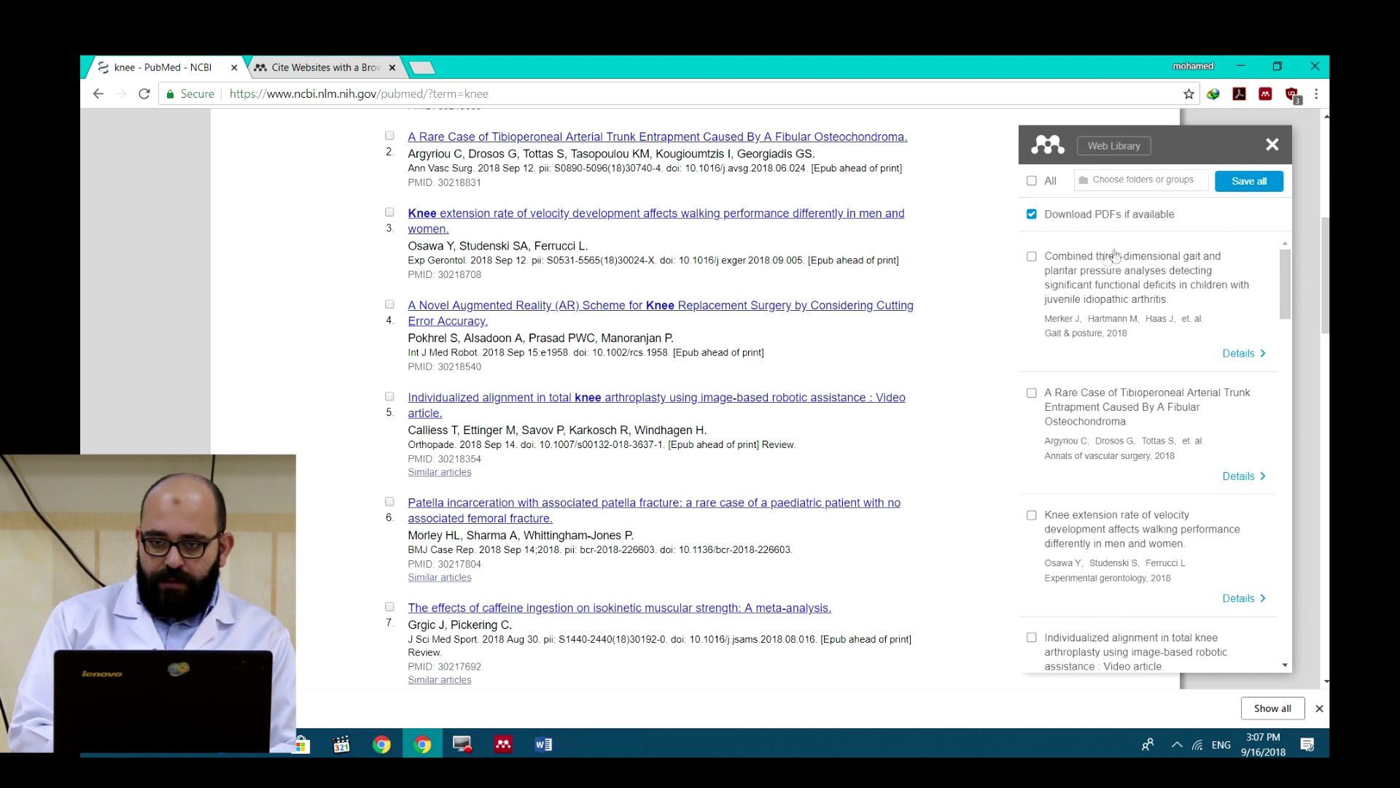
{"action": "left_click", "coordinate": [1032, 256]}
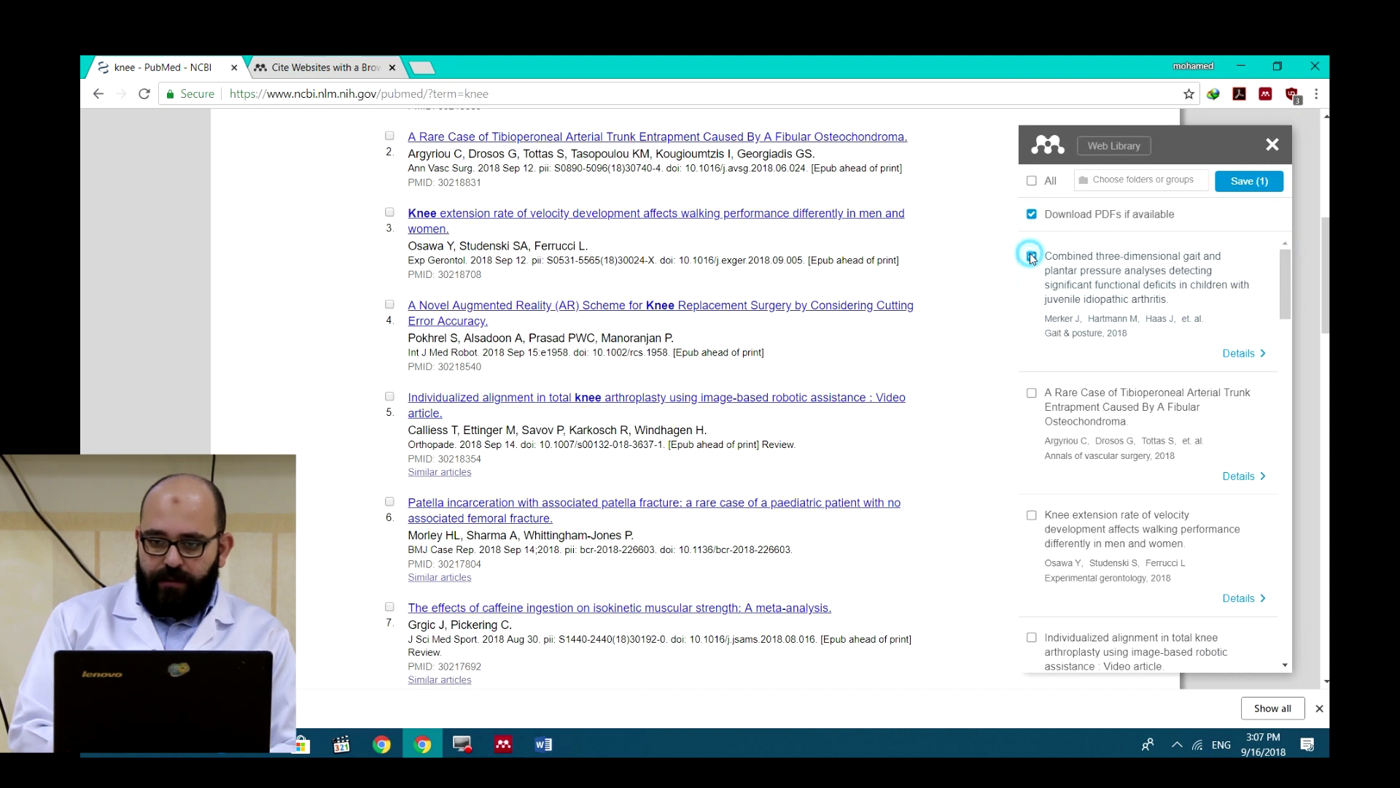
{"action": "left_click", "coordinate": [1031, 393]}
{"action": "left_click", "coordinate": [1032, 516]}
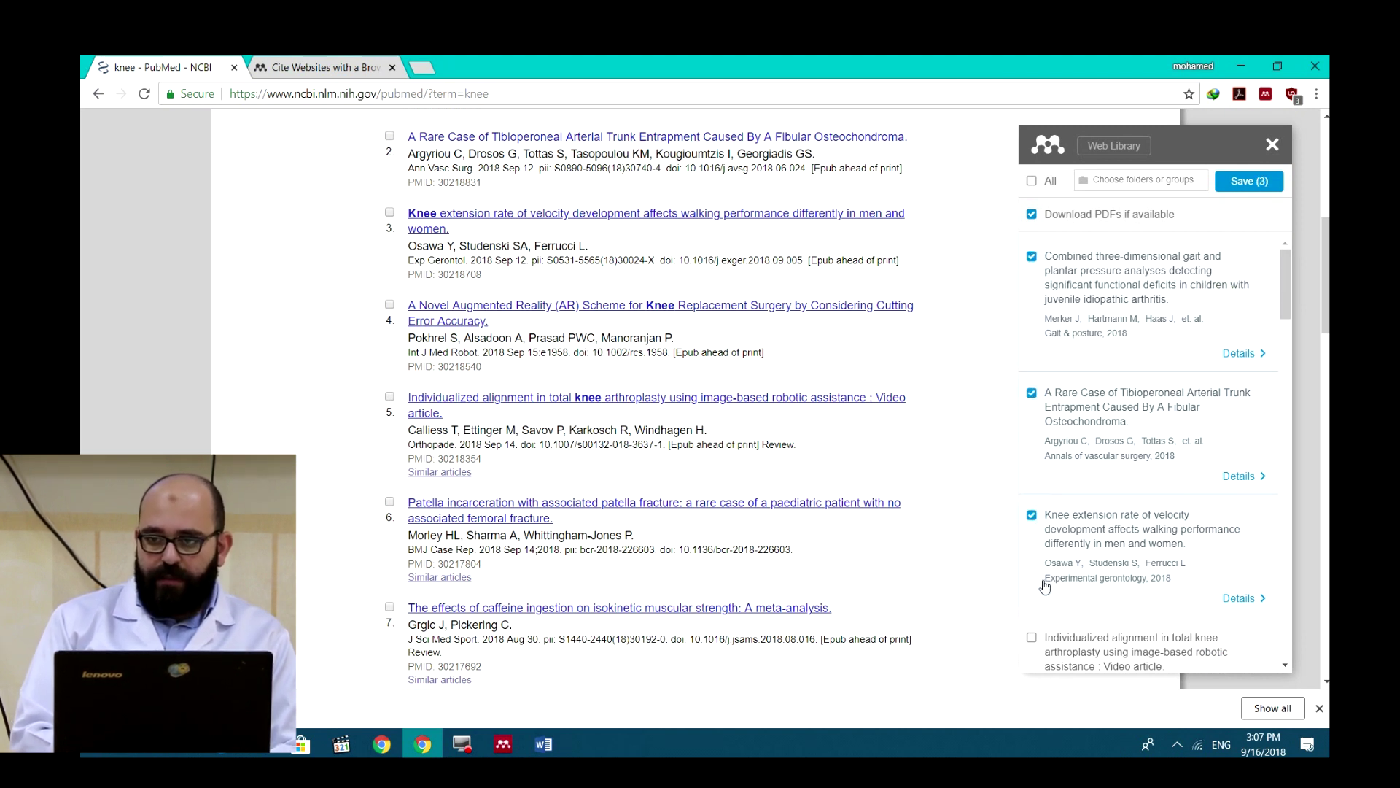
{"action": "left_click", "coordinate": [1253, 182]}
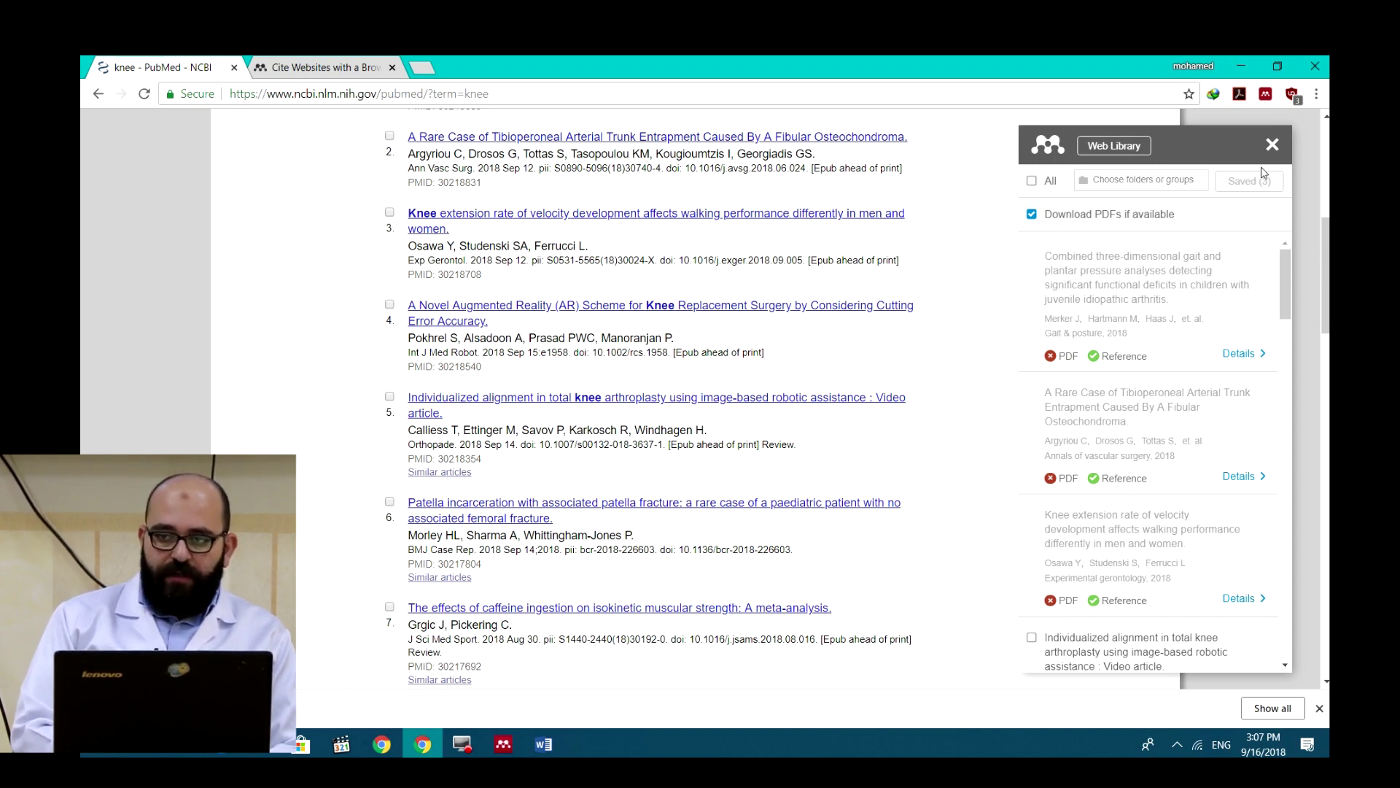
{"action": "left_click", "coordinate": [1272, 145]}
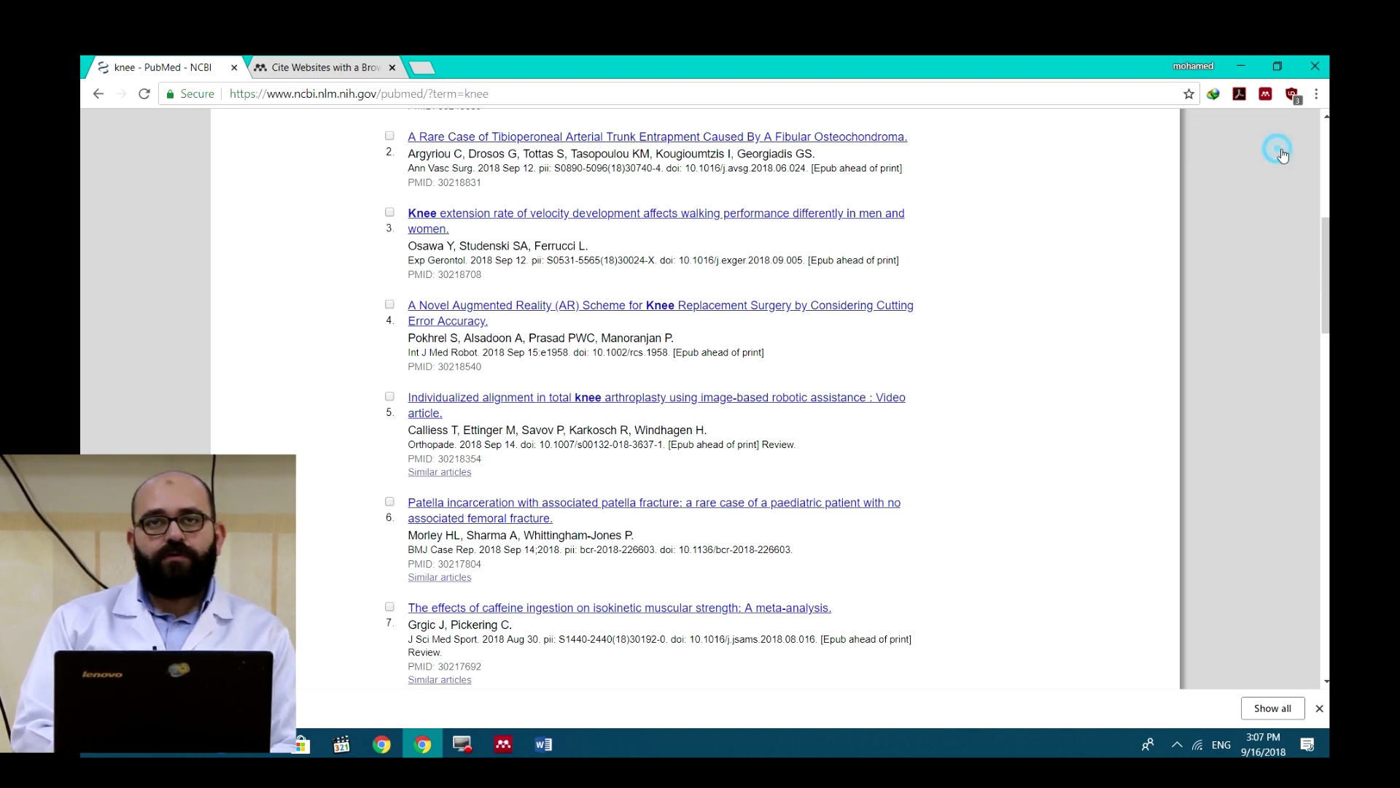
Sync Mendeley Desktop so the Osawa, Merker and Argyriou papers show under Recently Added, then bring up Word.
{"action": "left_click", "coordinate": [1242, 65]}
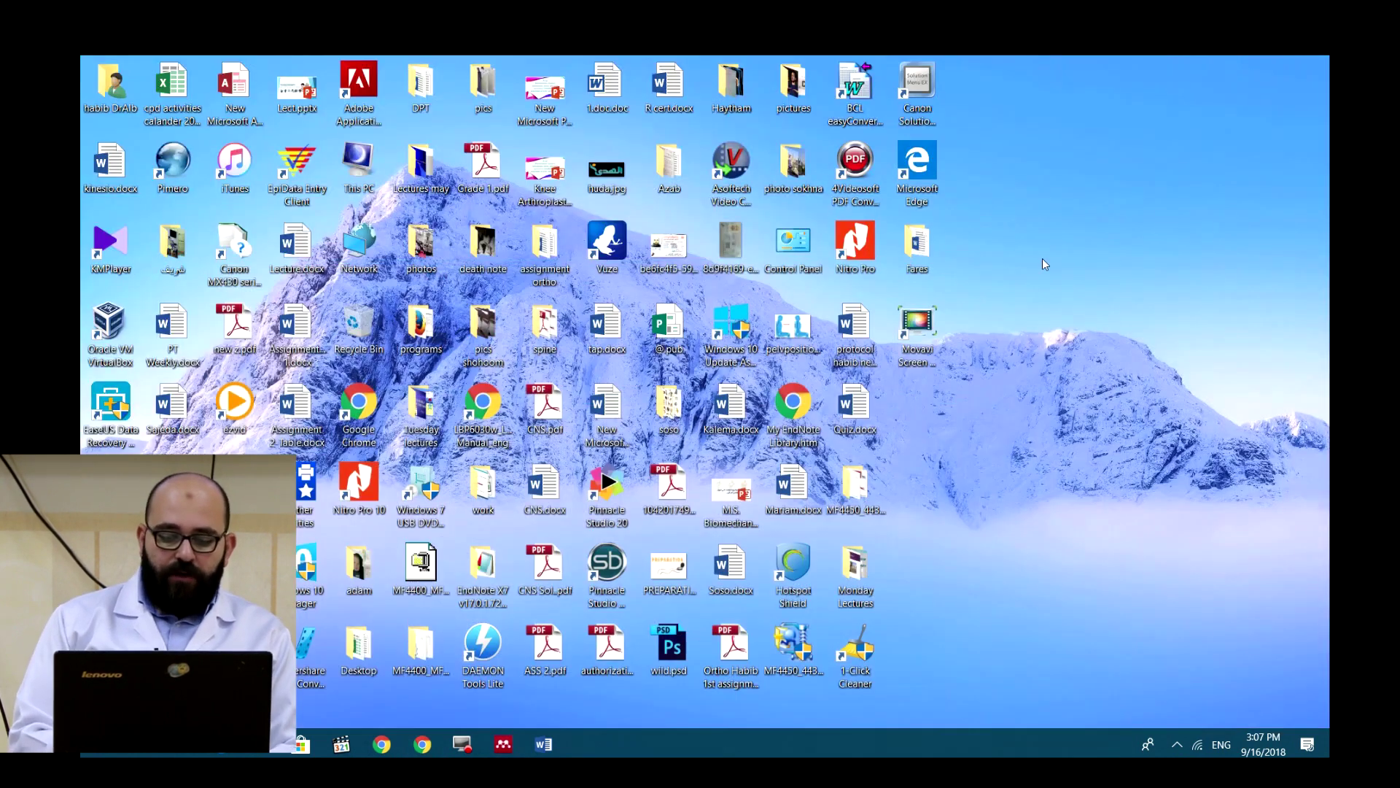
{"action": "left_click", "coordinate": [508, 749]}
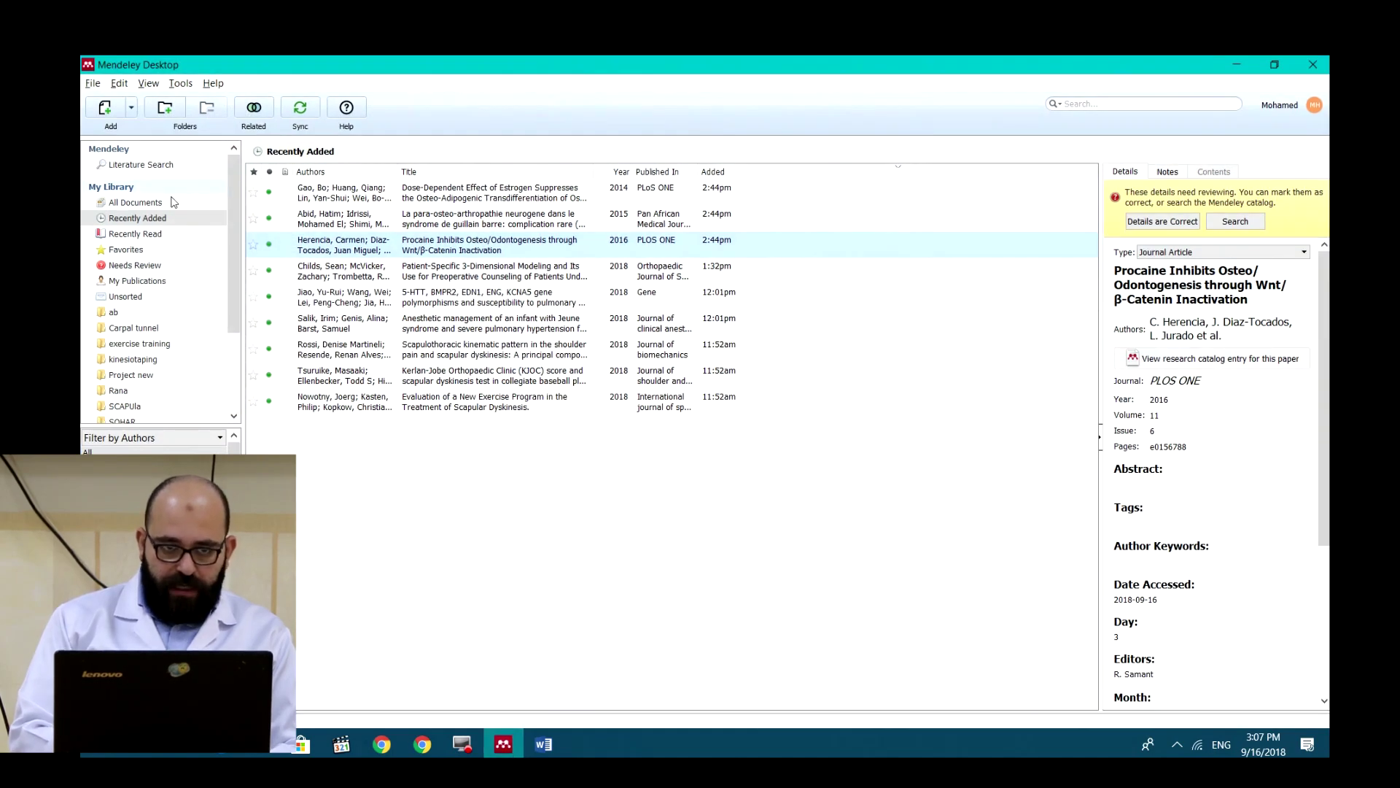
{"action": "left_click", "coordinate": [142, 217]}
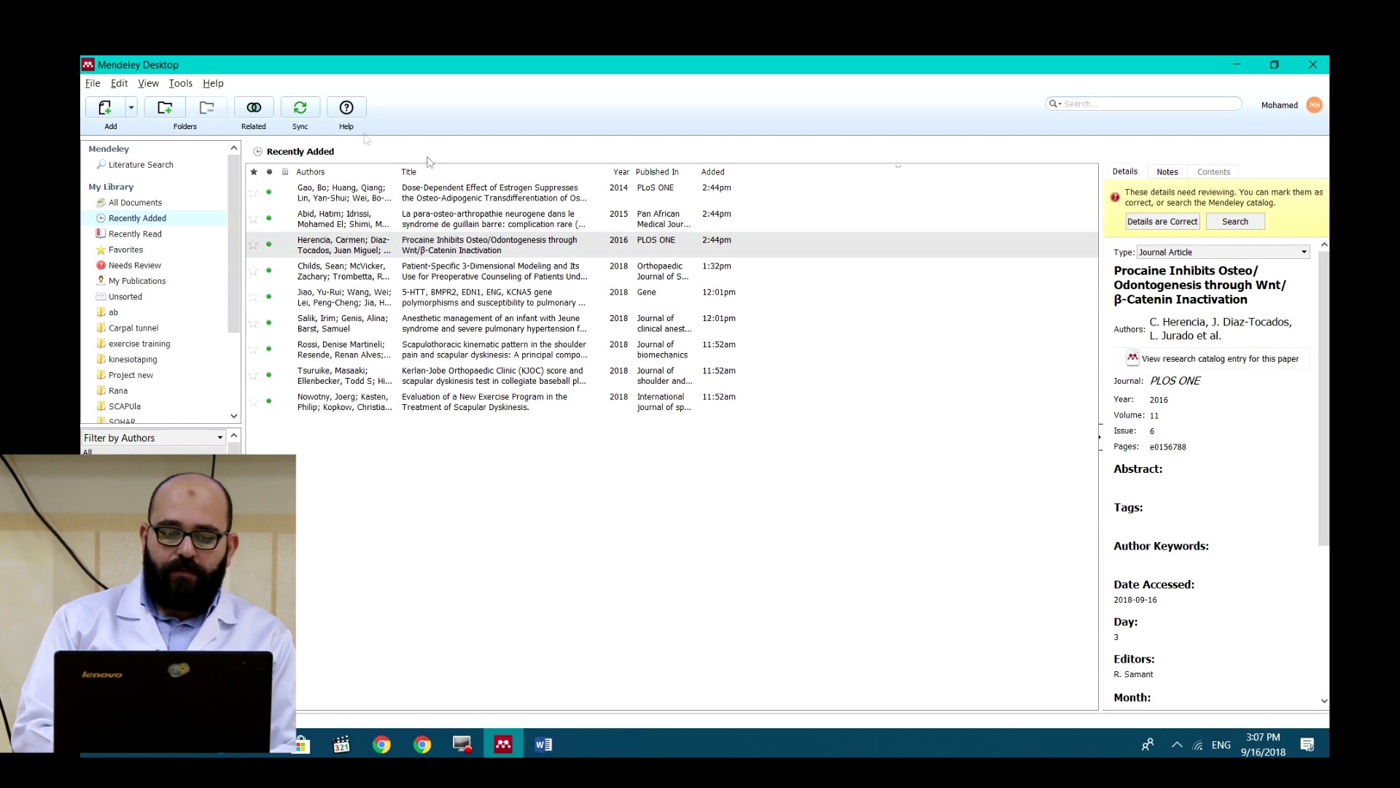
{"action": "left_click", "coordinate": [309, 110]}
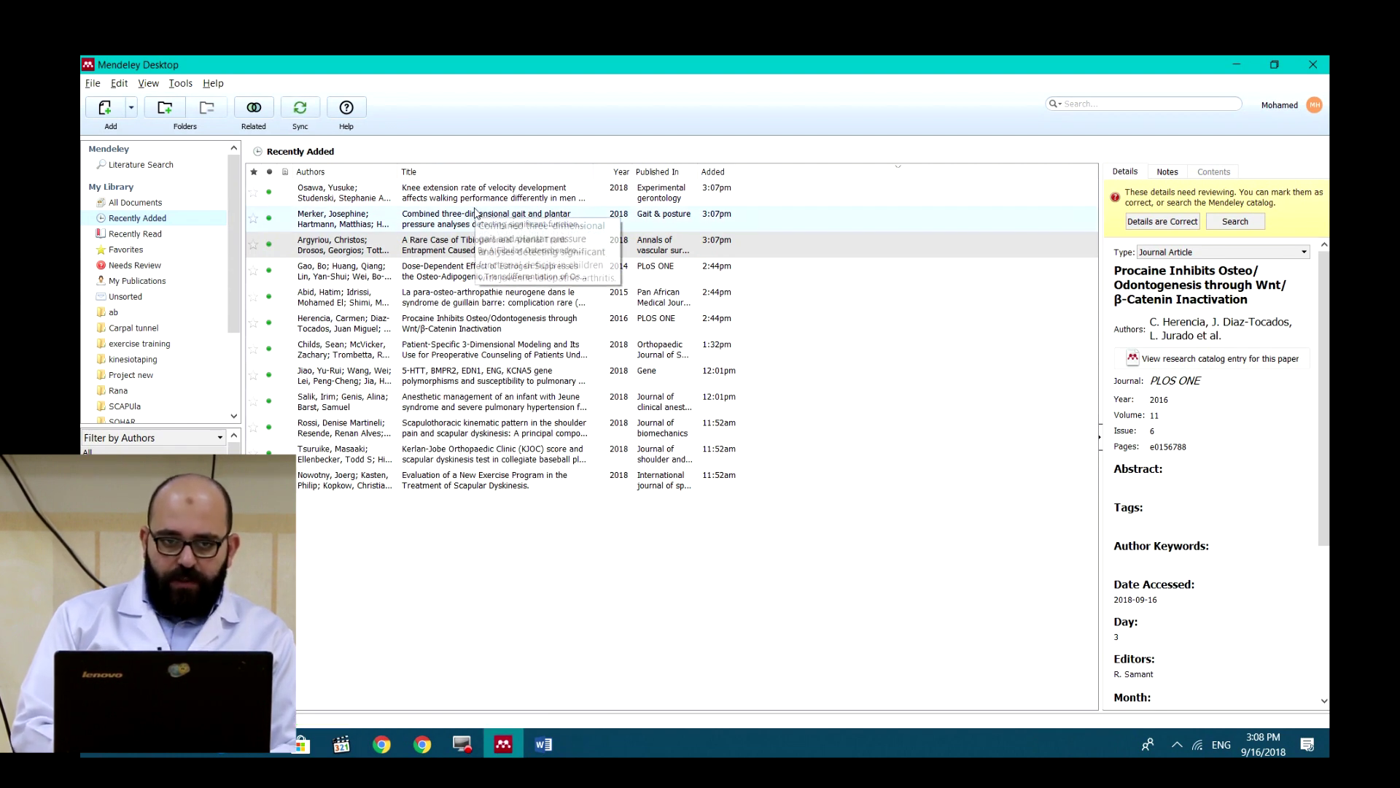
{"action": "left_click", "coordinate": [475, 212]}
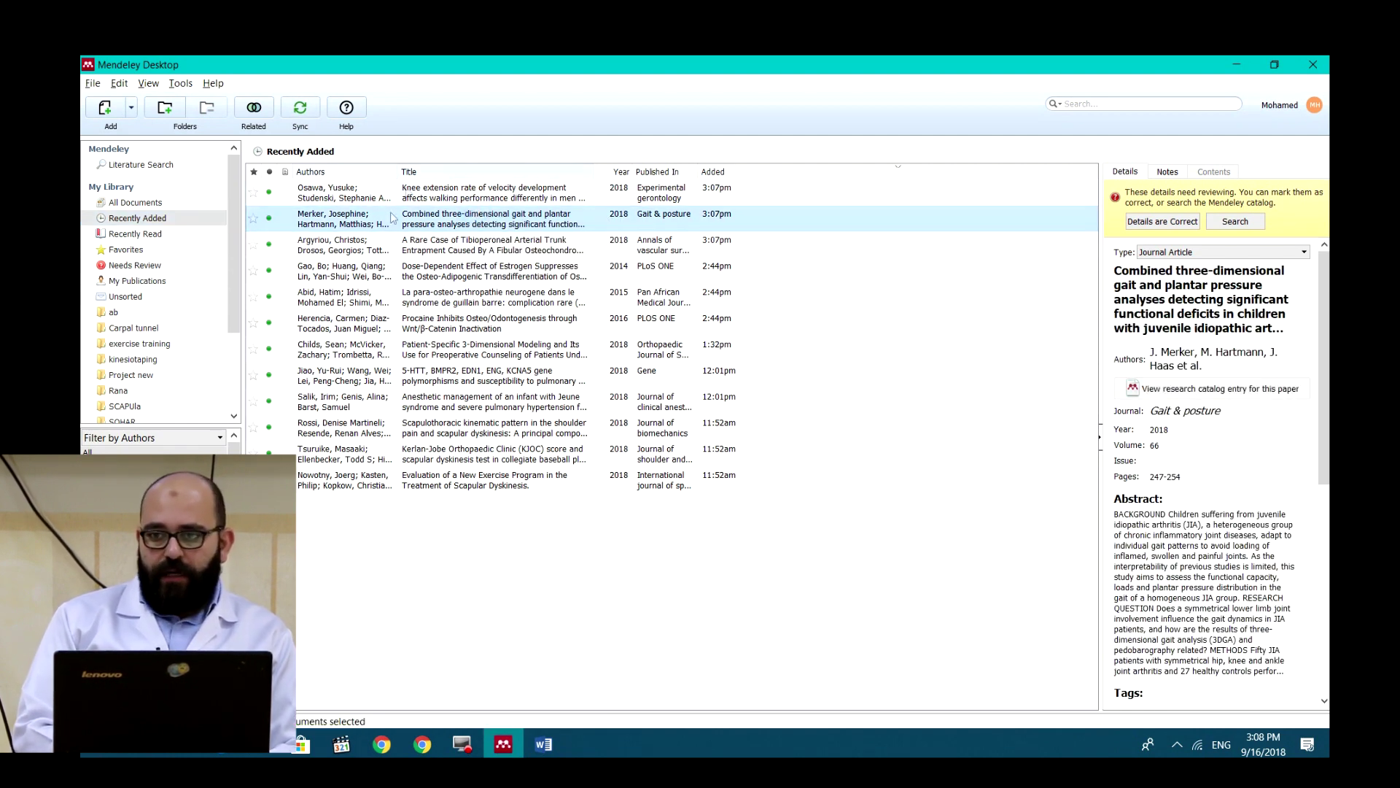
{"action": "left_click", "coordinate": [1246, 59]}
{"action": "left_click", "coordinate": [558, 743]}
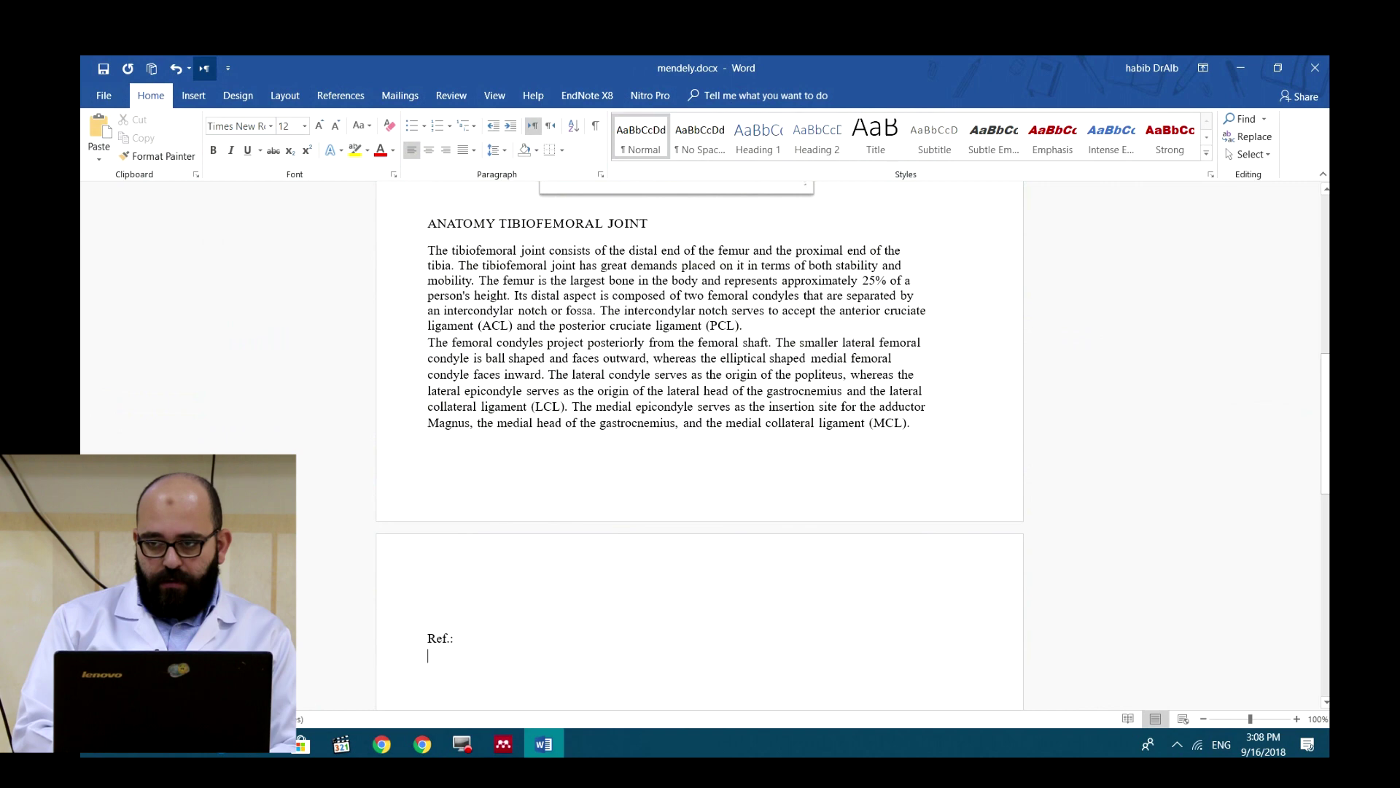
Put the cursor after 'separate' in the Introduction and start a Mendeley citation insert.
{"action": "left_click_drag", "start_coordinate": [1325, 409], "coordinate": [1325, 248]}
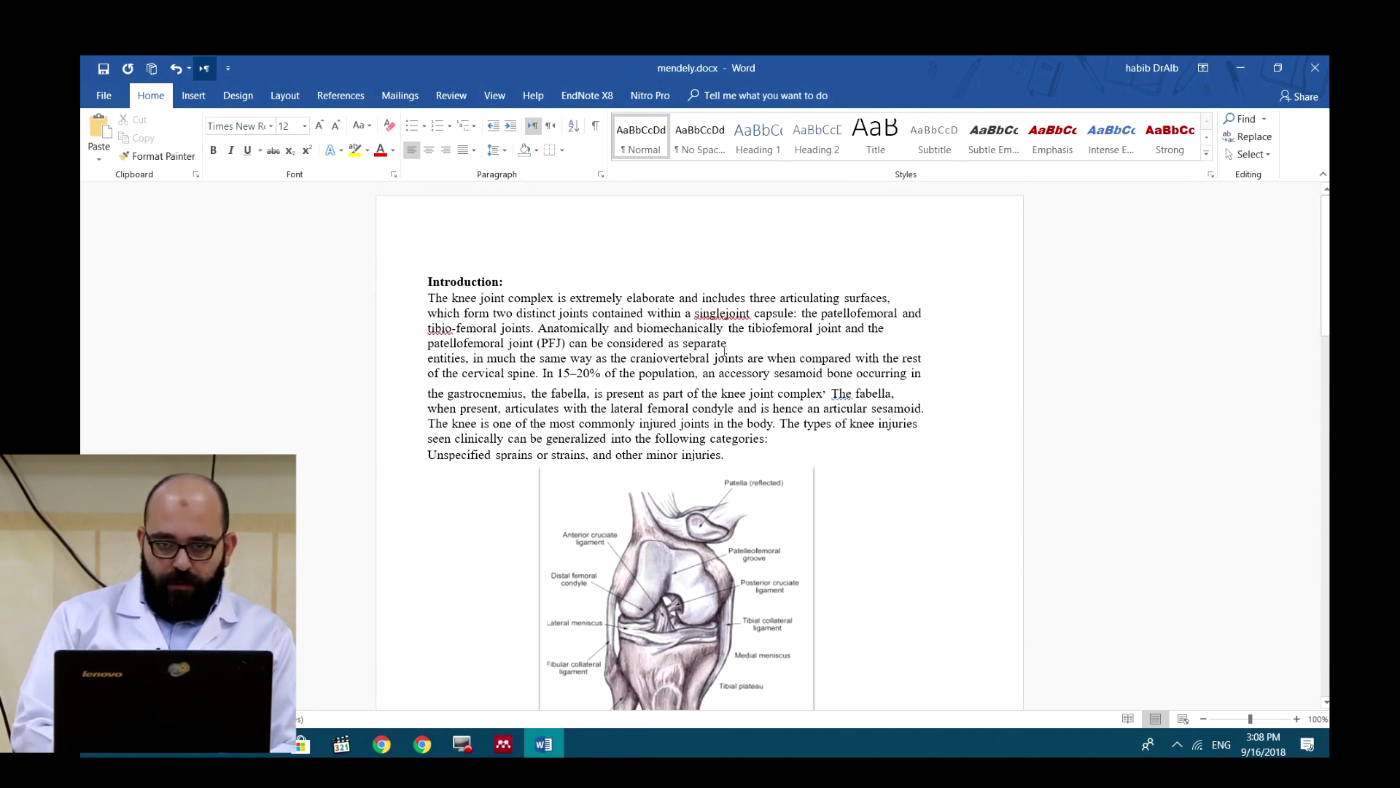
{"action": "left_click", "coordinate": [741, 352]}
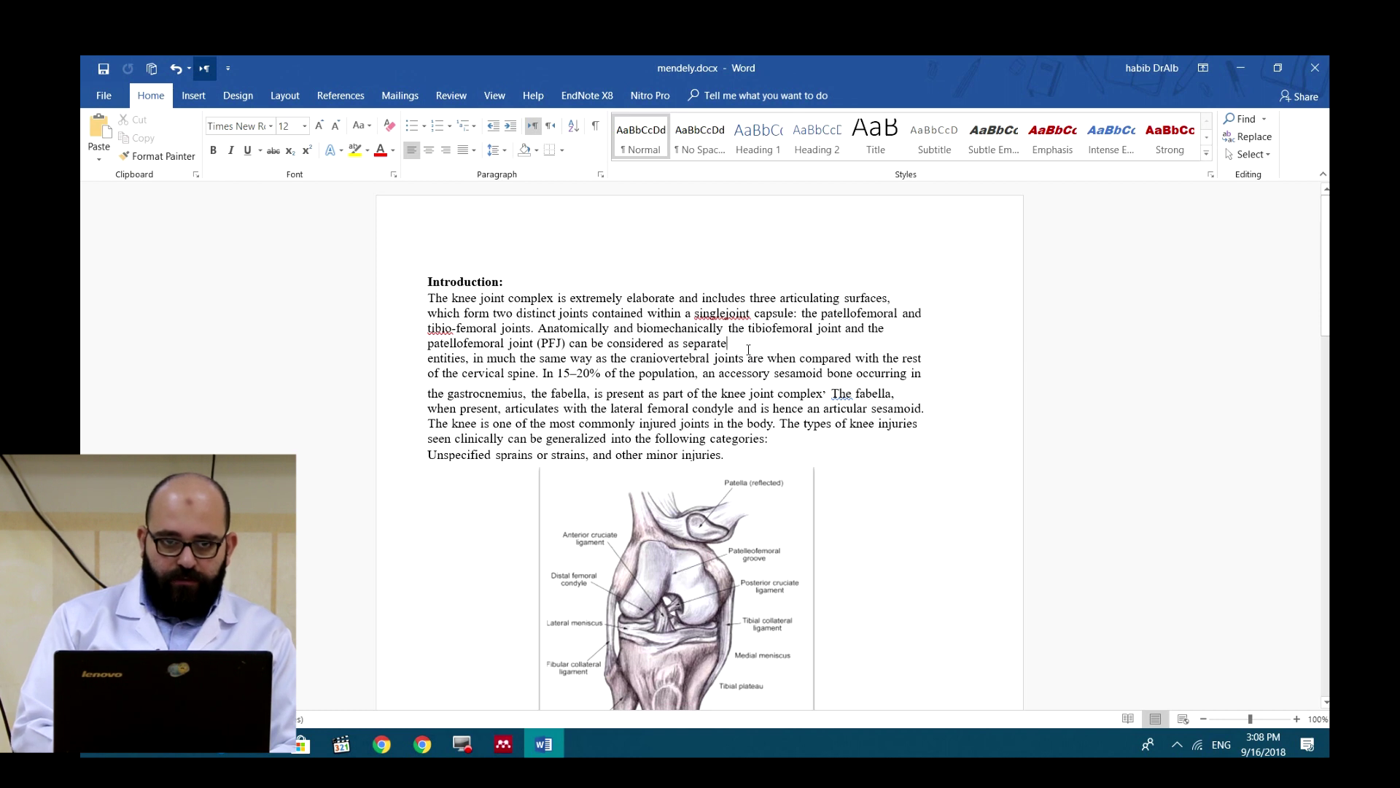
{"action": "left_click", "coordinate": [339, 98]}
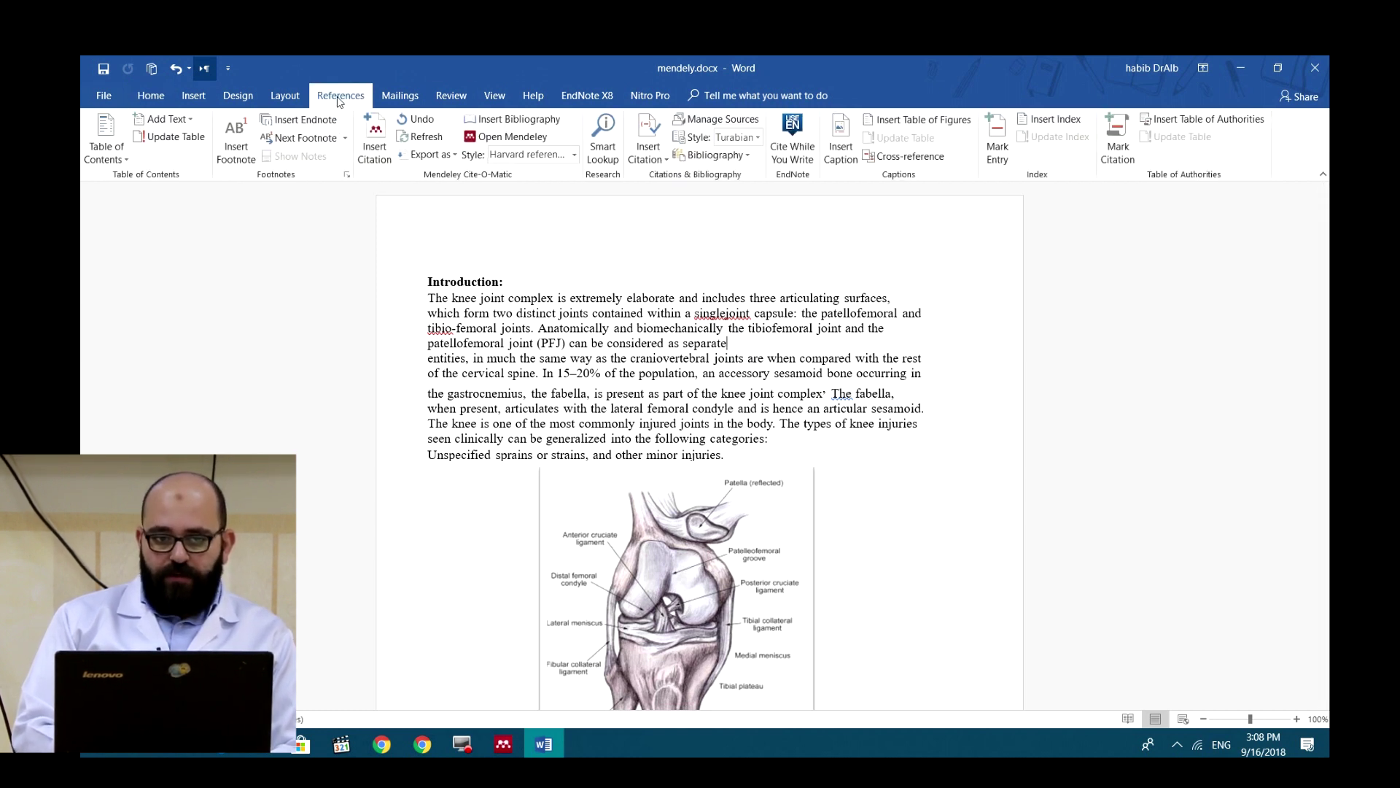
{"action": "left_click", "coordinate": [386, 152]}
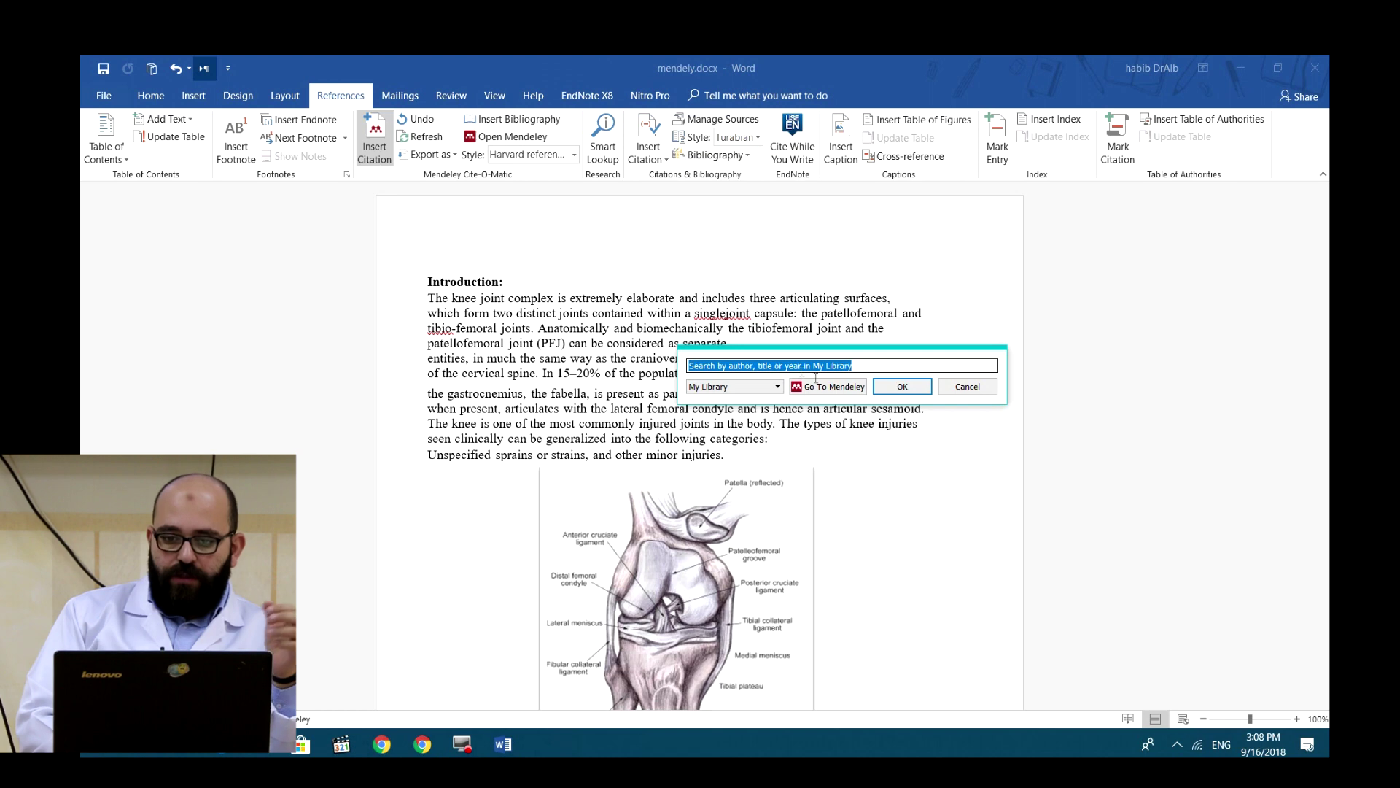
Cite the Osawa knee extension paper from the Mendeley Desktop library in Harvard style.
{"action": "left_click", "coordinate": [857, 387]}
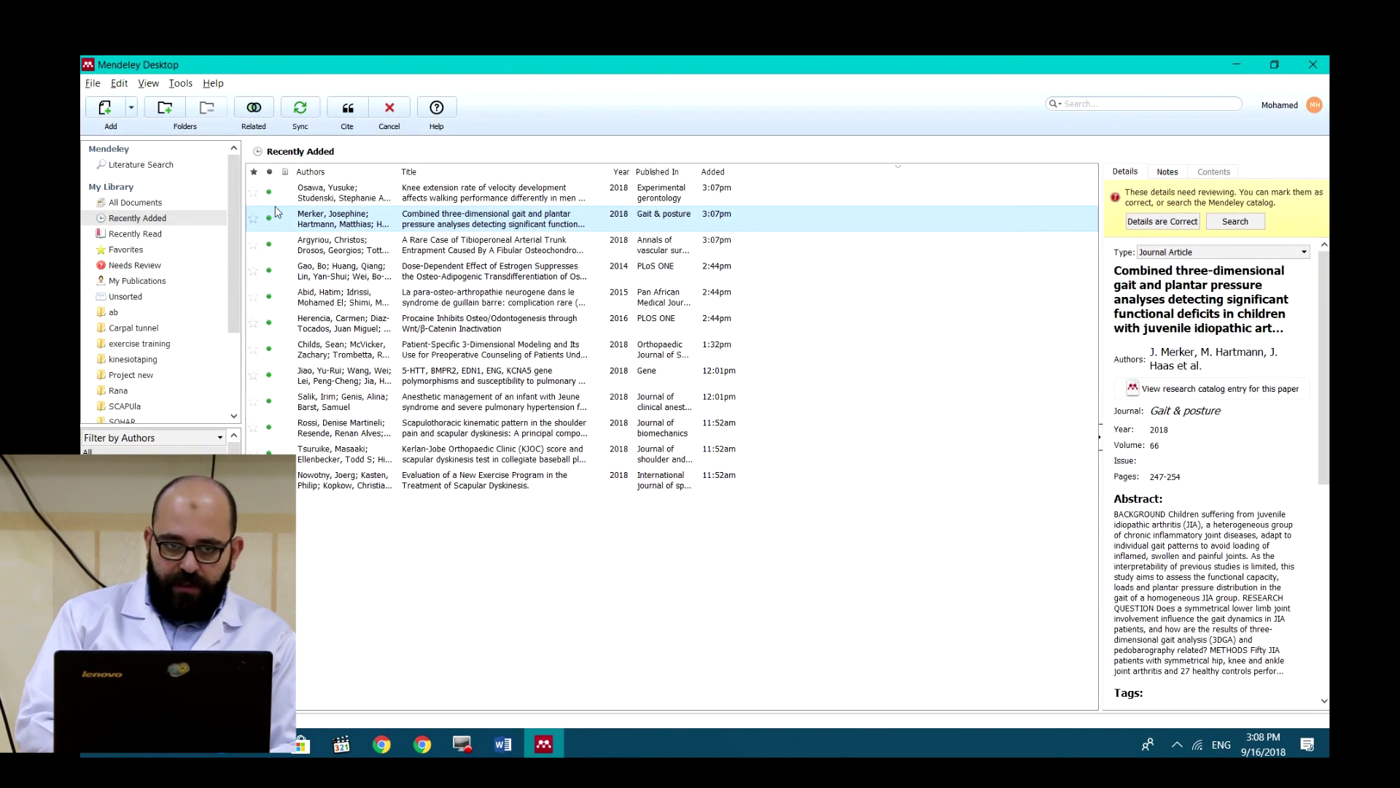
{"action": "left_click", "coordinate": [412, 196]}
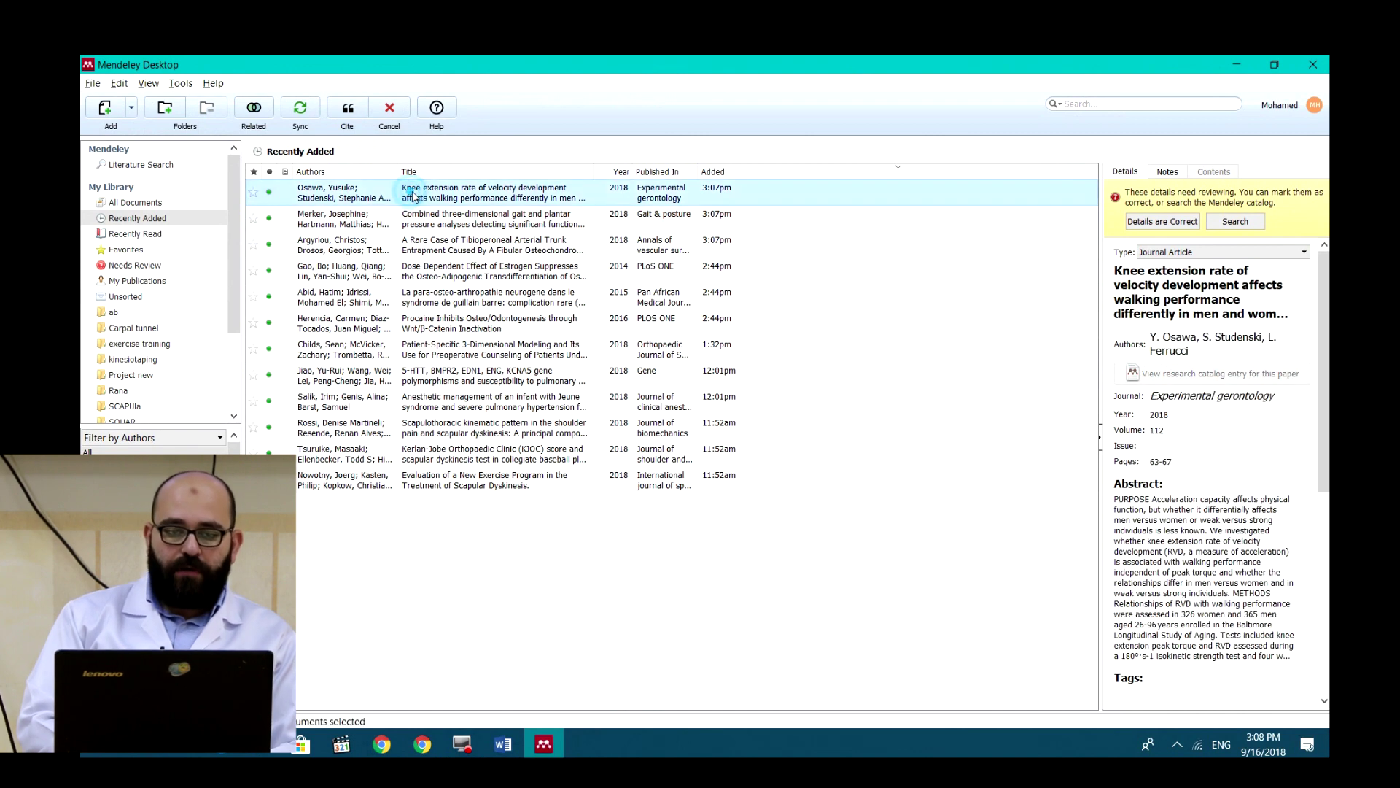
{"action": "left_click", "coordinate": [348, 112]}
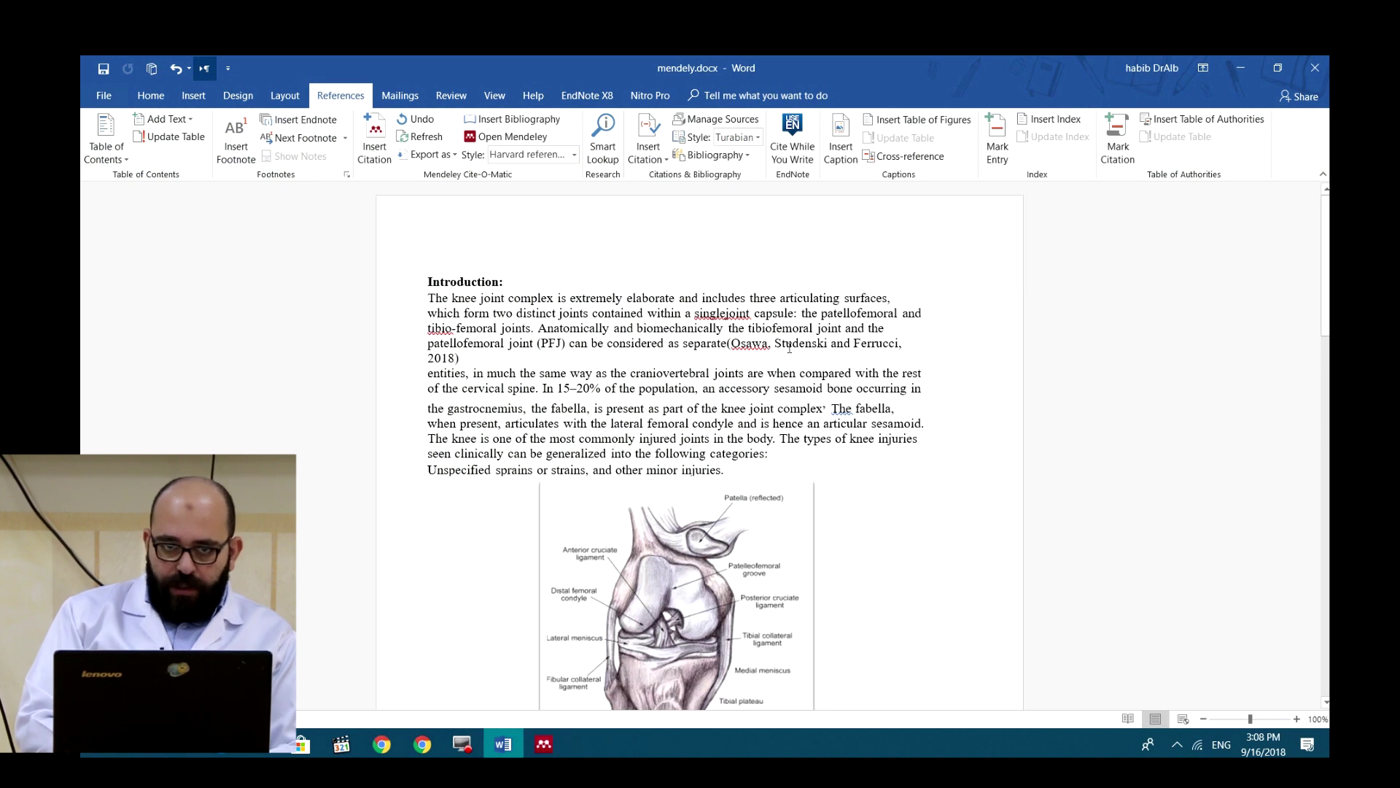
{"action": "left_click", "coordinate": [574, 157]}
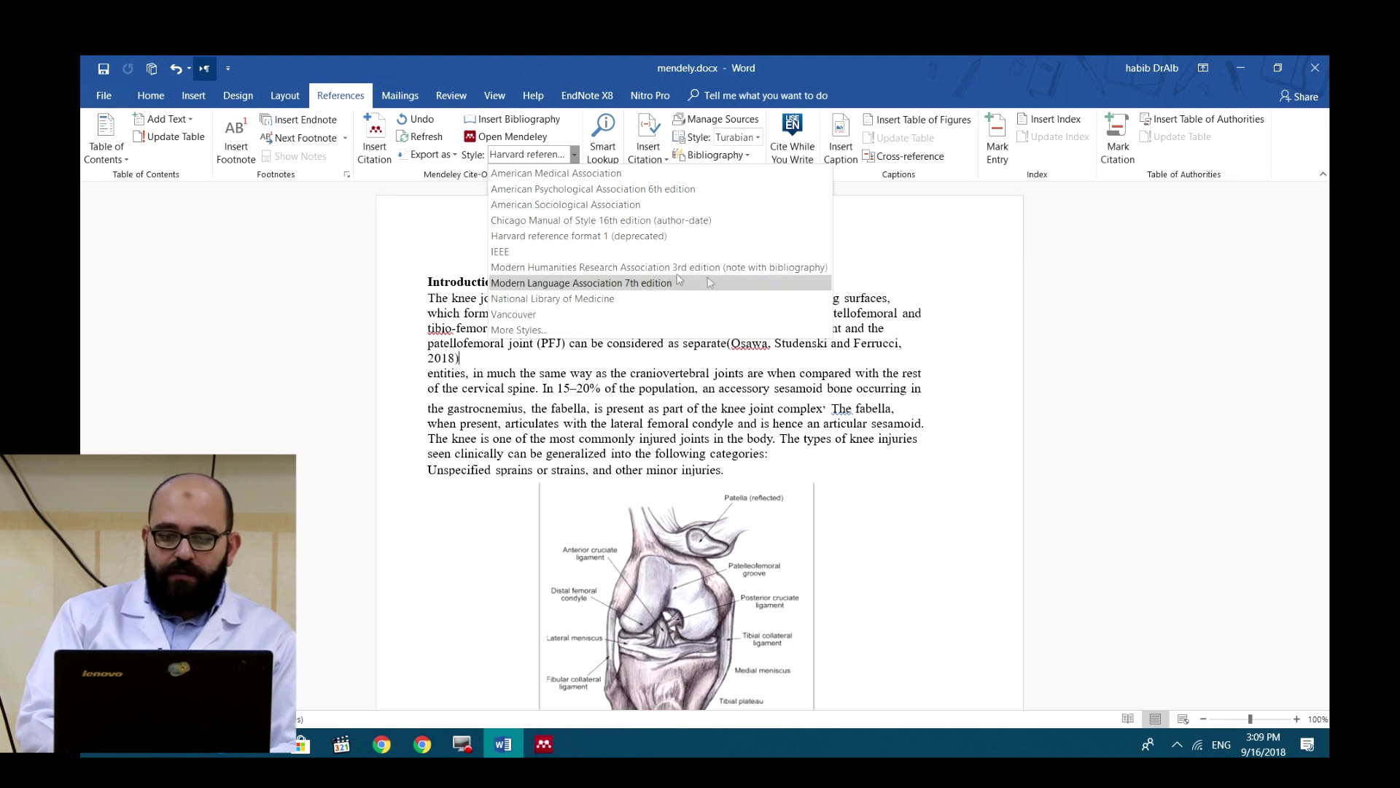
Keep the Harvard style and move to the empty line under the Ref.: heading.
{"action": "left_click", "coordinate": [449, 257]}
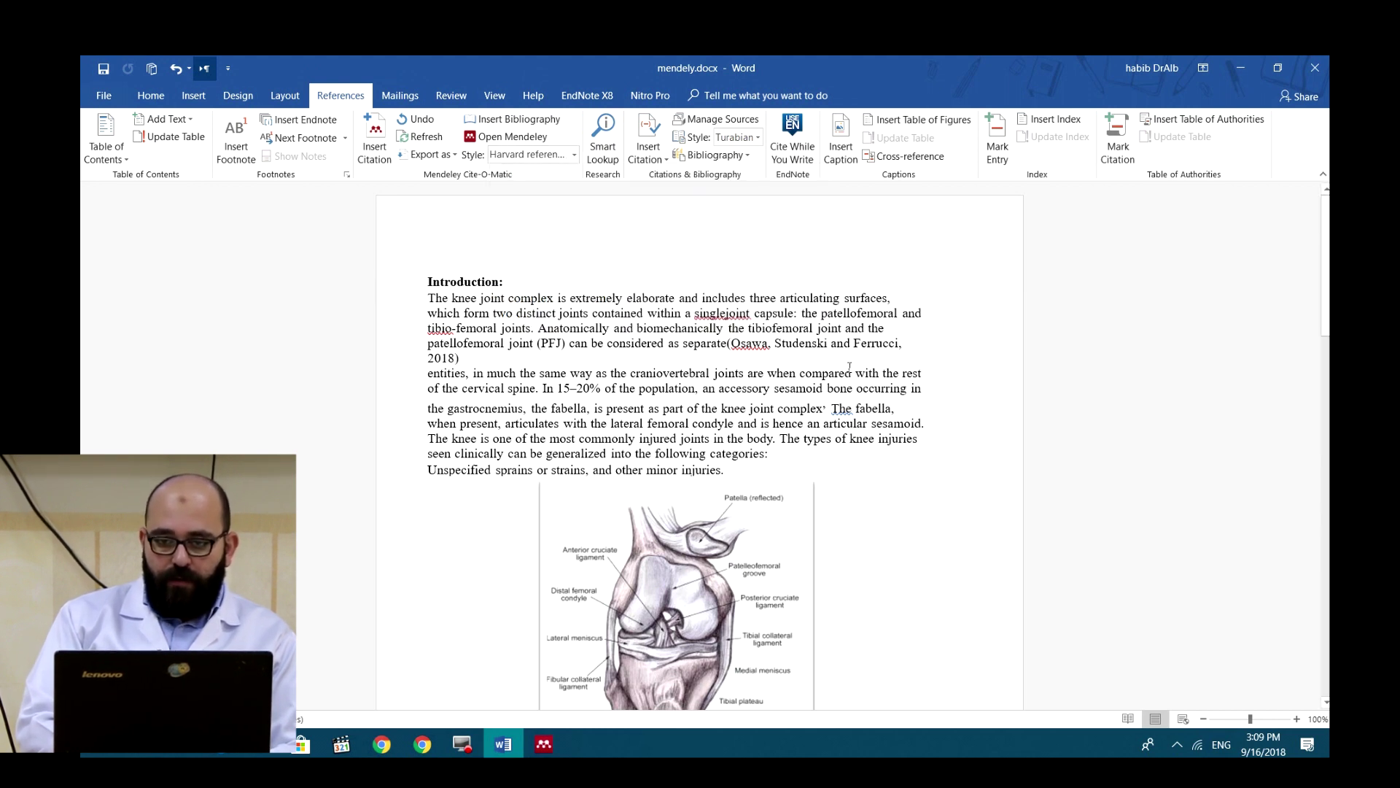
{"action": "left_click", "coordinate": [818, 349]}
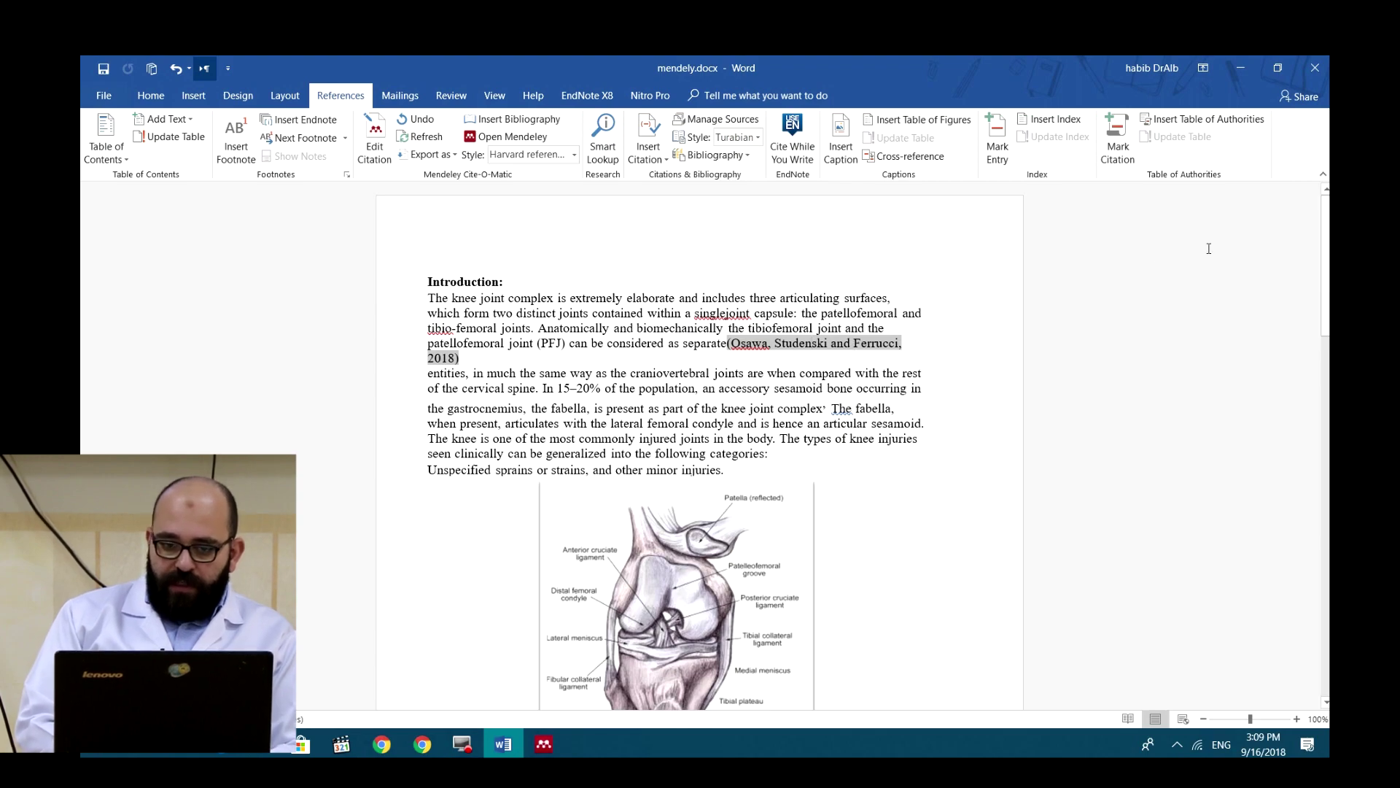
{"action": "left_click_drag", "start_coordinate": [1326, 269], "coordinate": [1327, 463]}
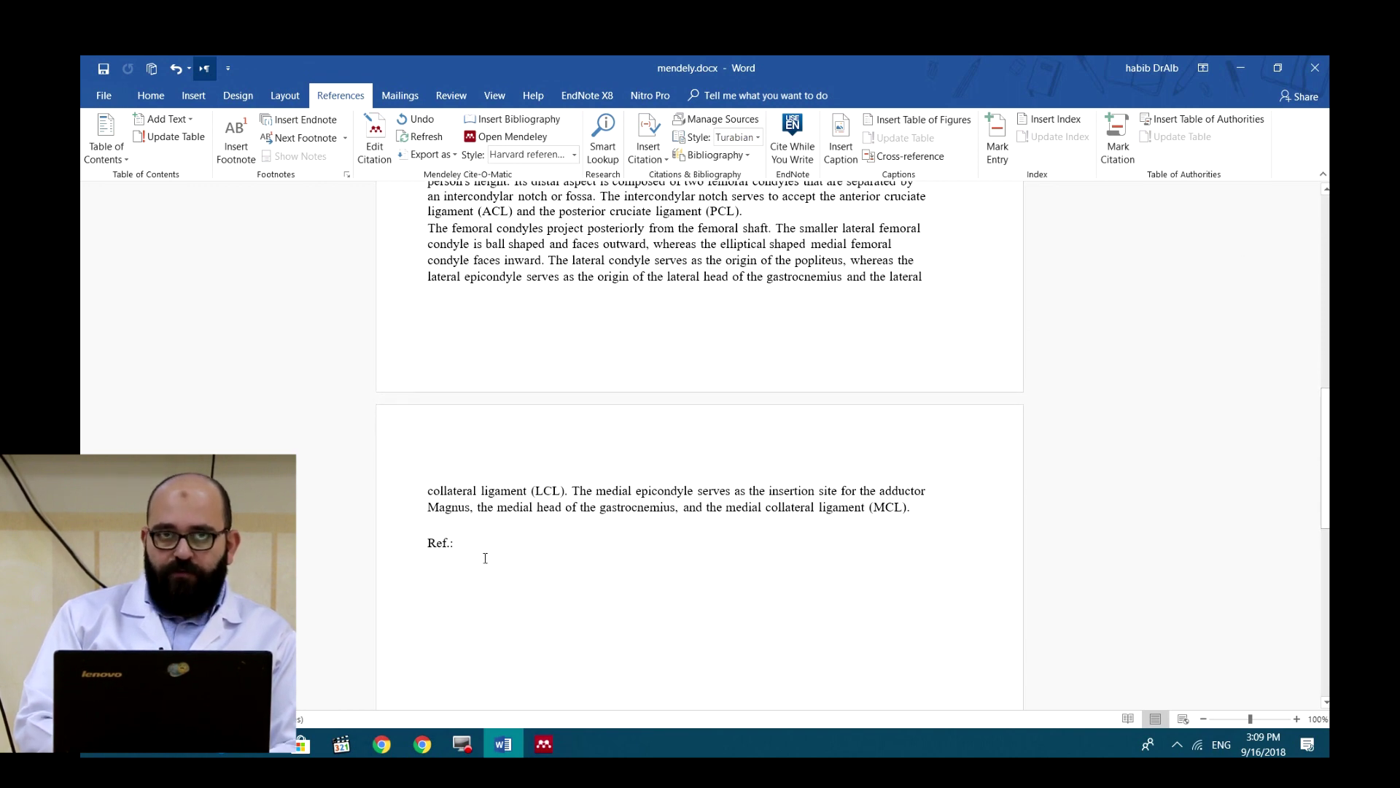
{"action": "left_click", "coordinate": [485, 558]}
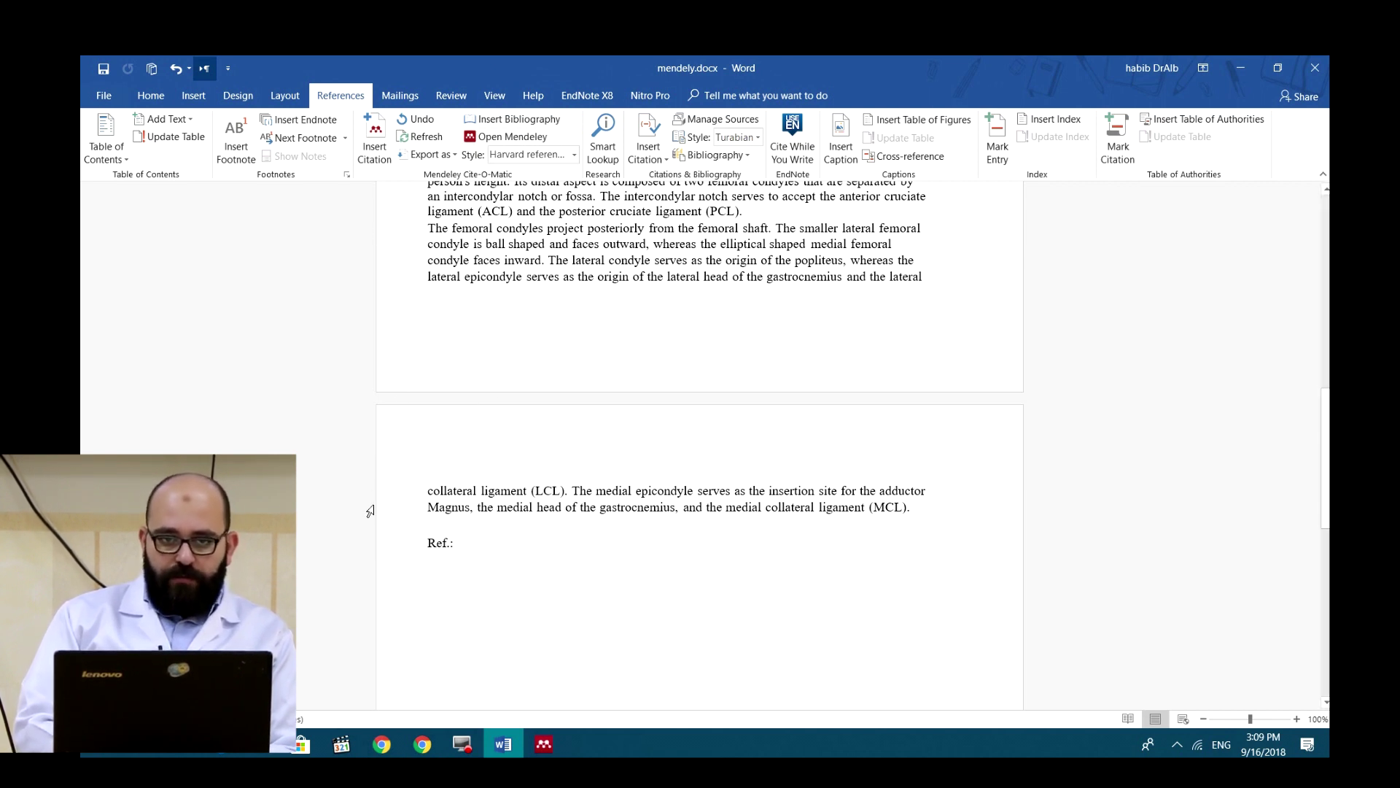
Insert the Mendeley bibliography under Ref.: and scroll back up to the Introduction.
{"action": "left_click", "coordinate": [500, 121]}
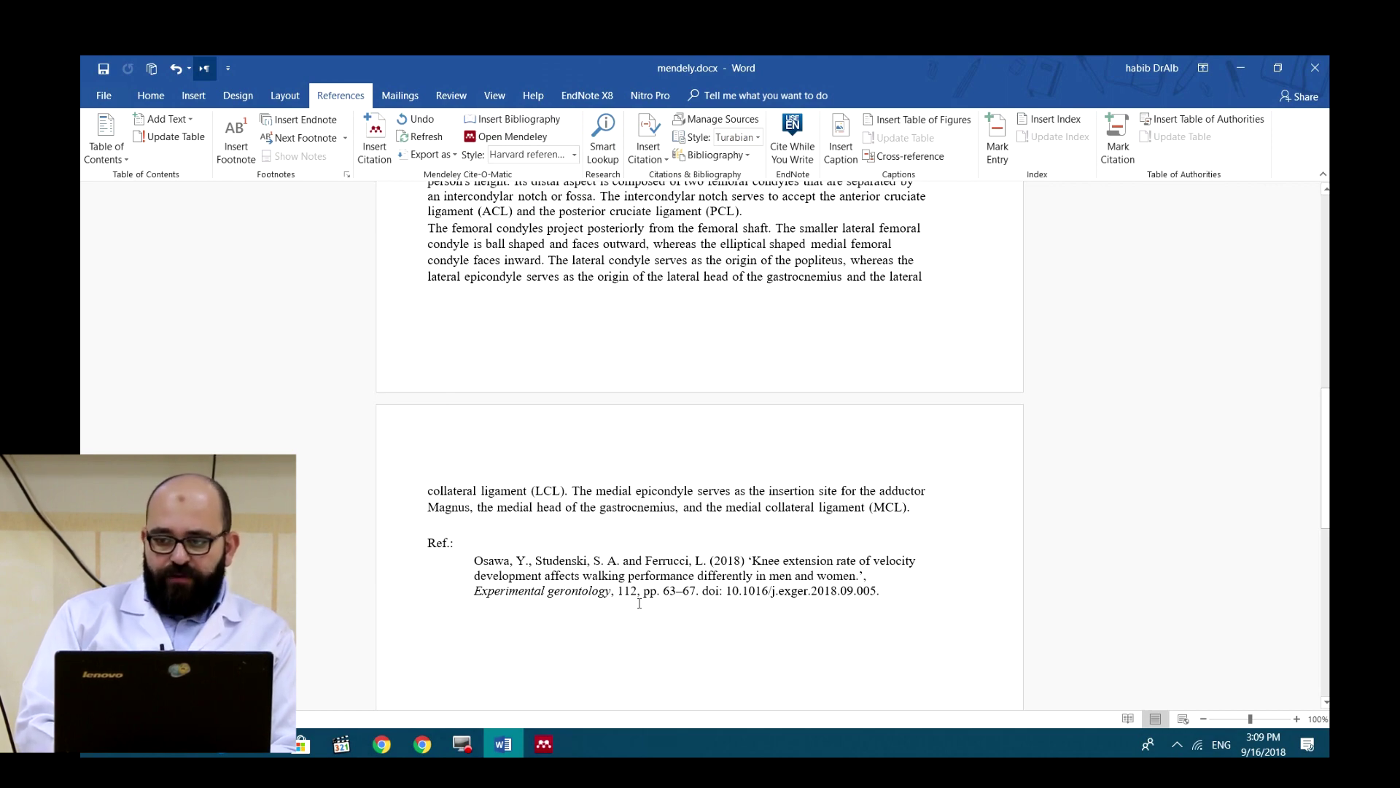
{"action": "left_click_drag", "start_coordinate": [1326, 504], "coordinate": [1326, 321]}
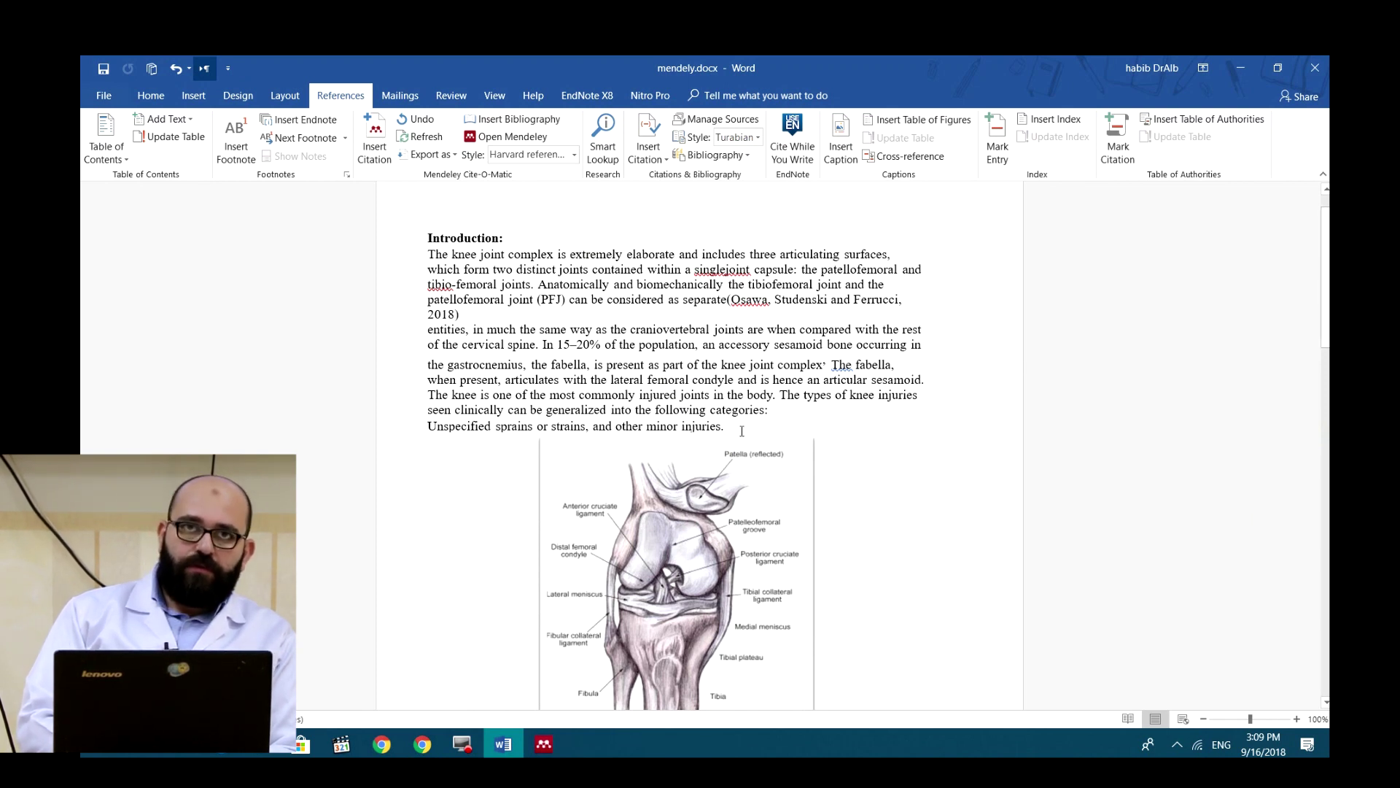
Cite the Merker et al. 2018 gait analysis paper from Mendeley after "categories:".
{"action": "left_click", "coordinate": [779, 411]}
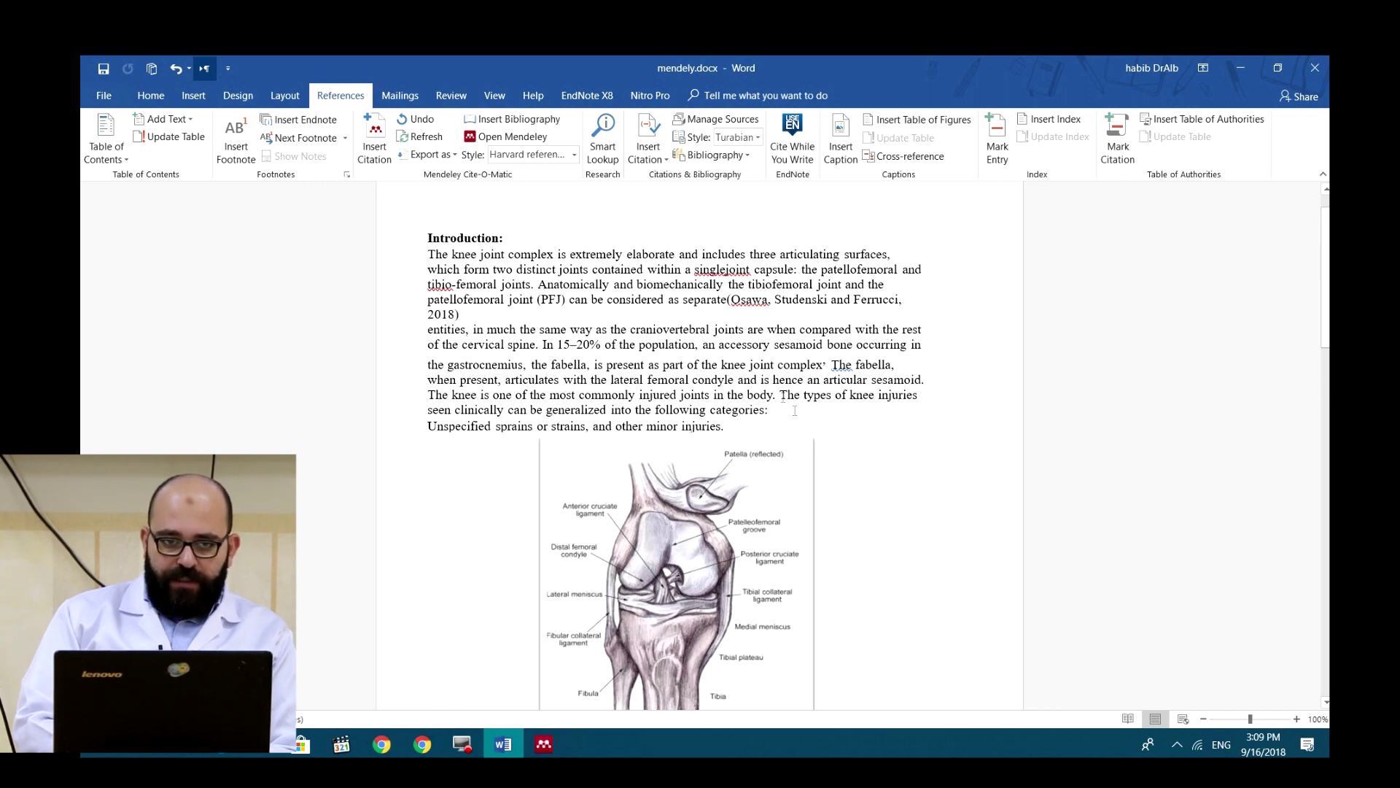
{"action": "left_click", "coordinate": [377, 152]}
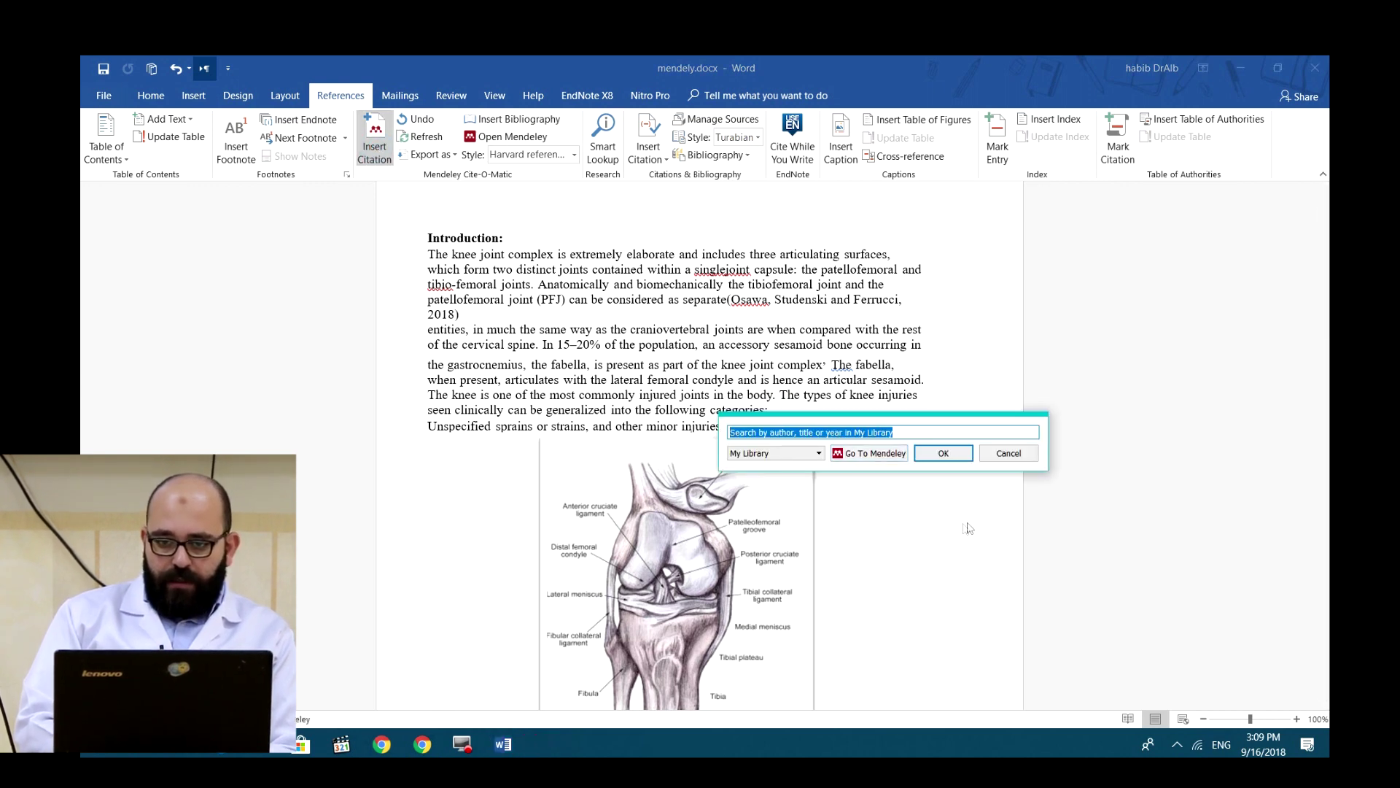
{"action": "left_click", "coordinate": [885, 455]}
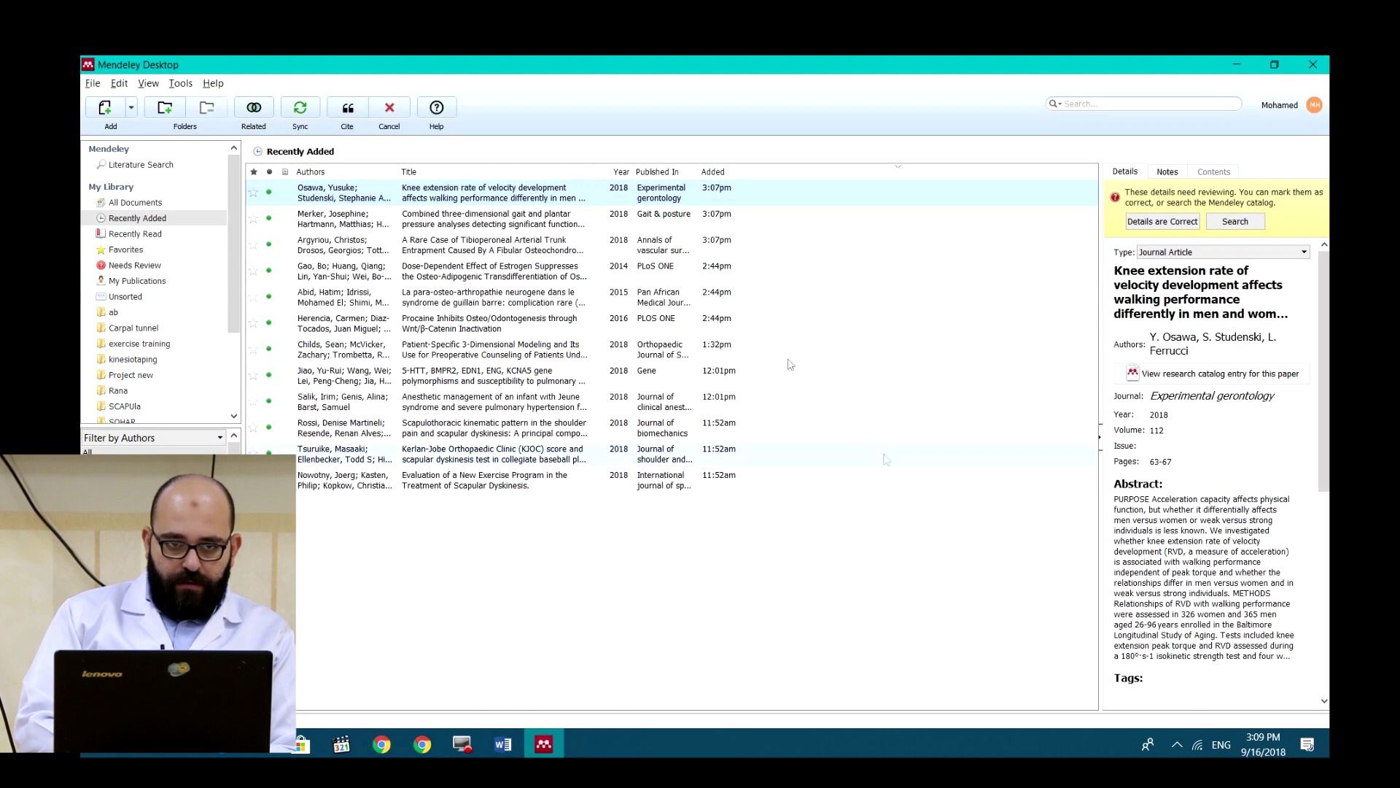
{"action": "left_click", "coordinate": [435, 222]}
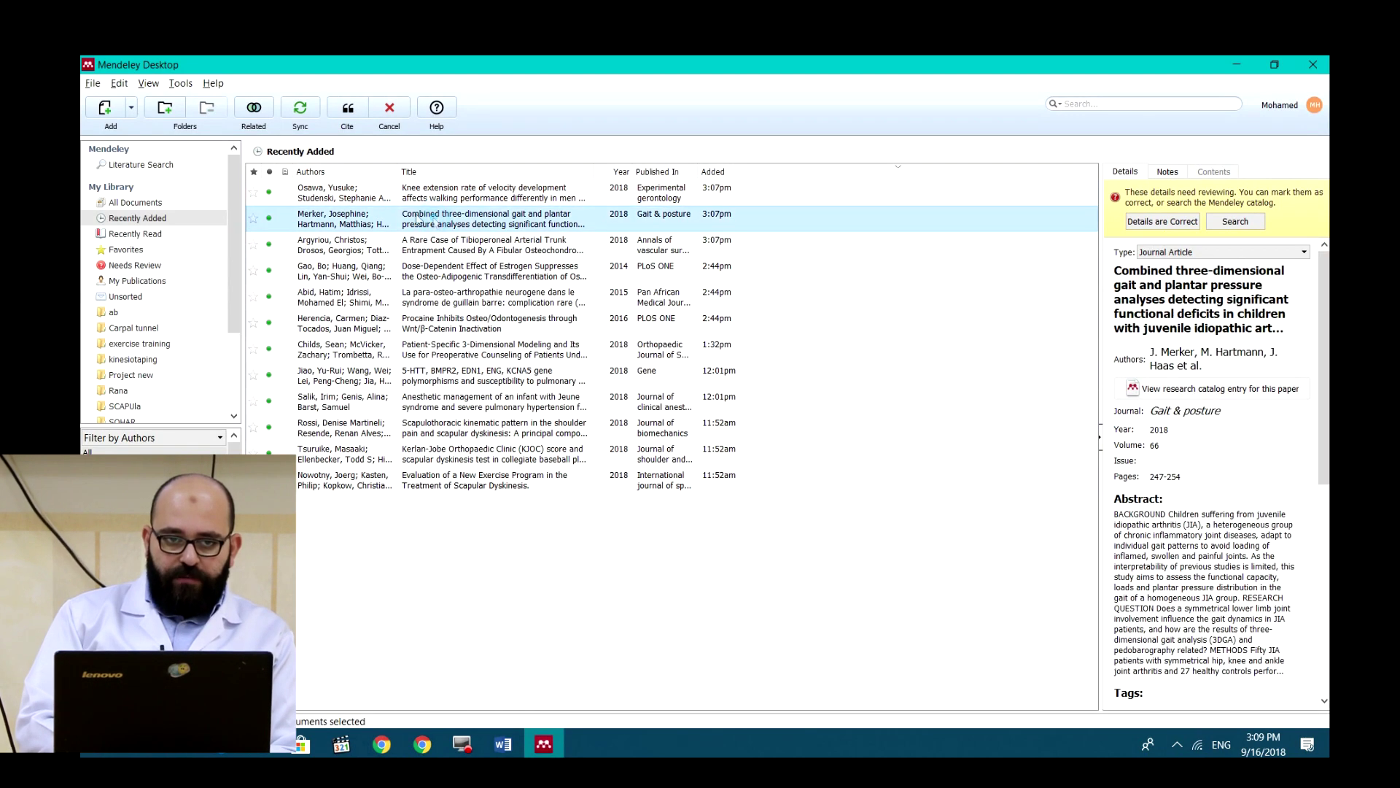
{"action": "left_click", "coordinate": [346, 108]}
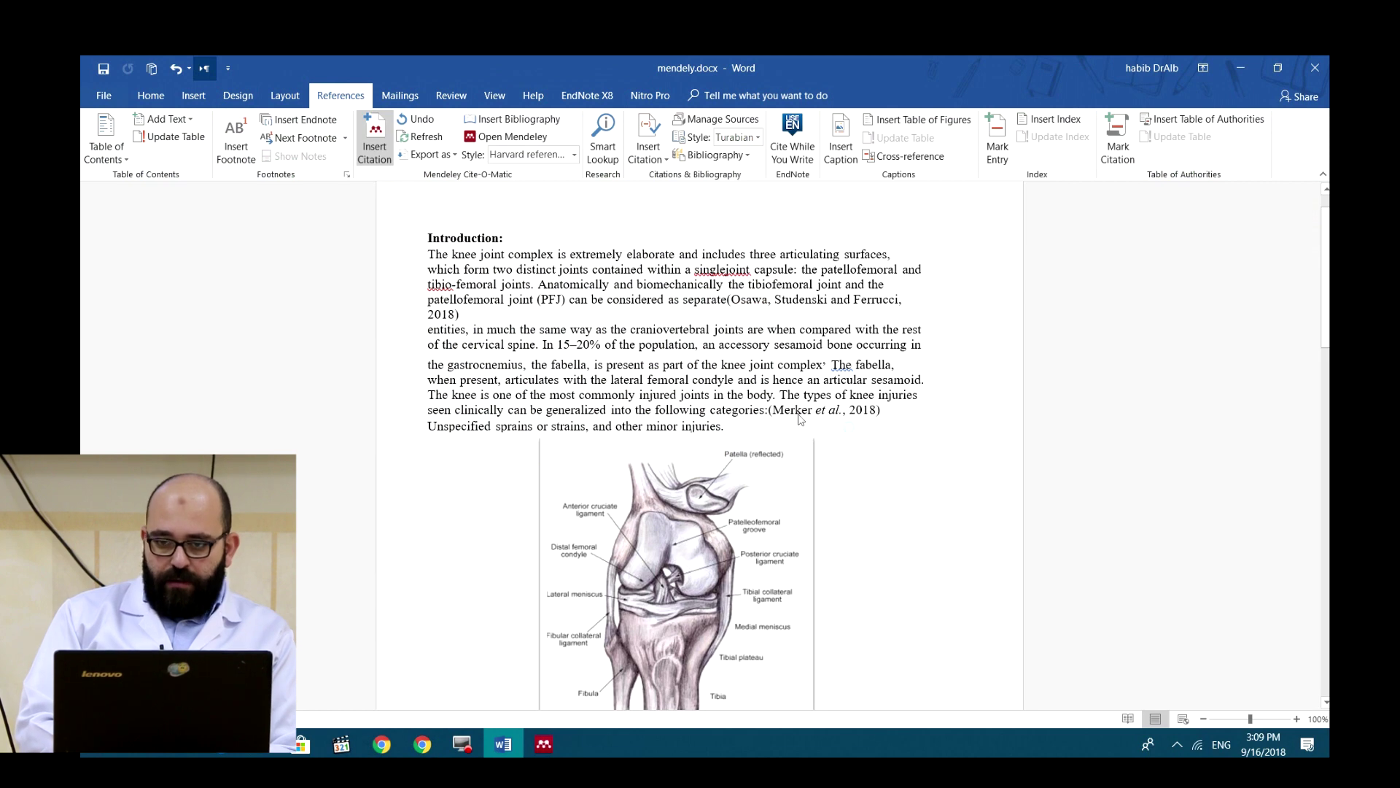
Scroll to confirm the Merker entry sits above Osawa in the Ref. list, then return to Mendeley.
{"action": "left_click_drag", "start_coordinate": [1325, 277], "coordinate": [1325, 459]}
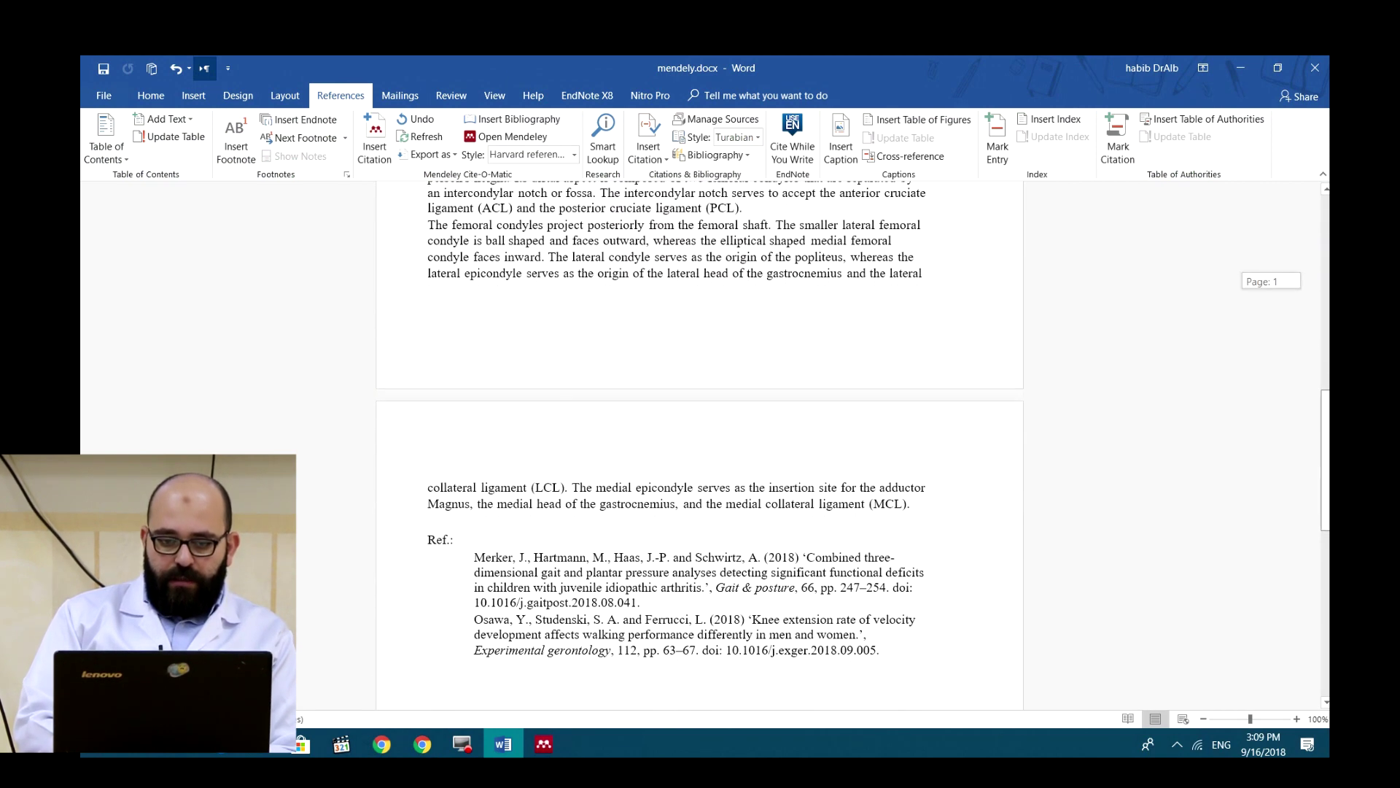
{"action": "scroll", "coordinate": [655, 547], "scroll_direction": "down", "scroll_amount": 1}
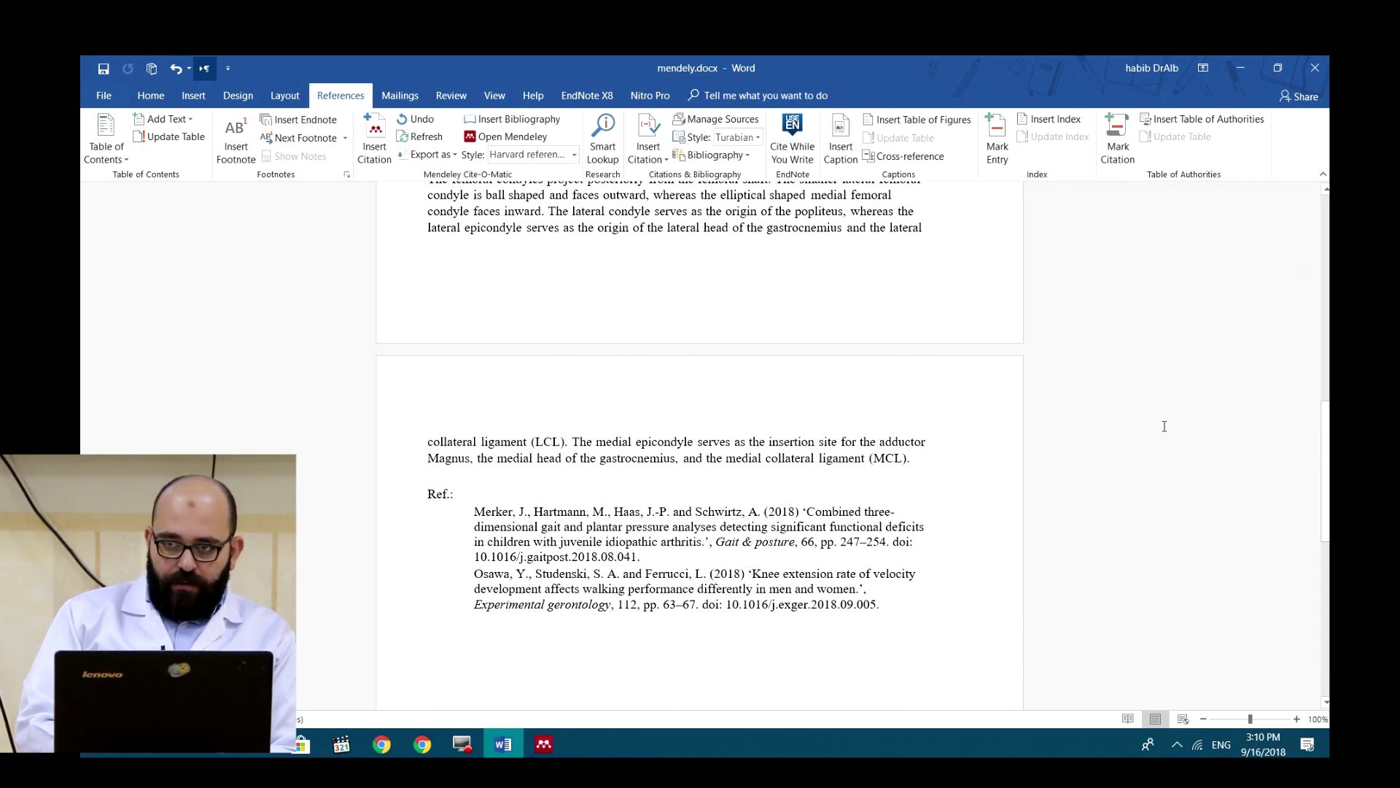
{"action": "left_click_drag", "start_coordinate": [1325, 410], "coordinate": [1315, 204]}
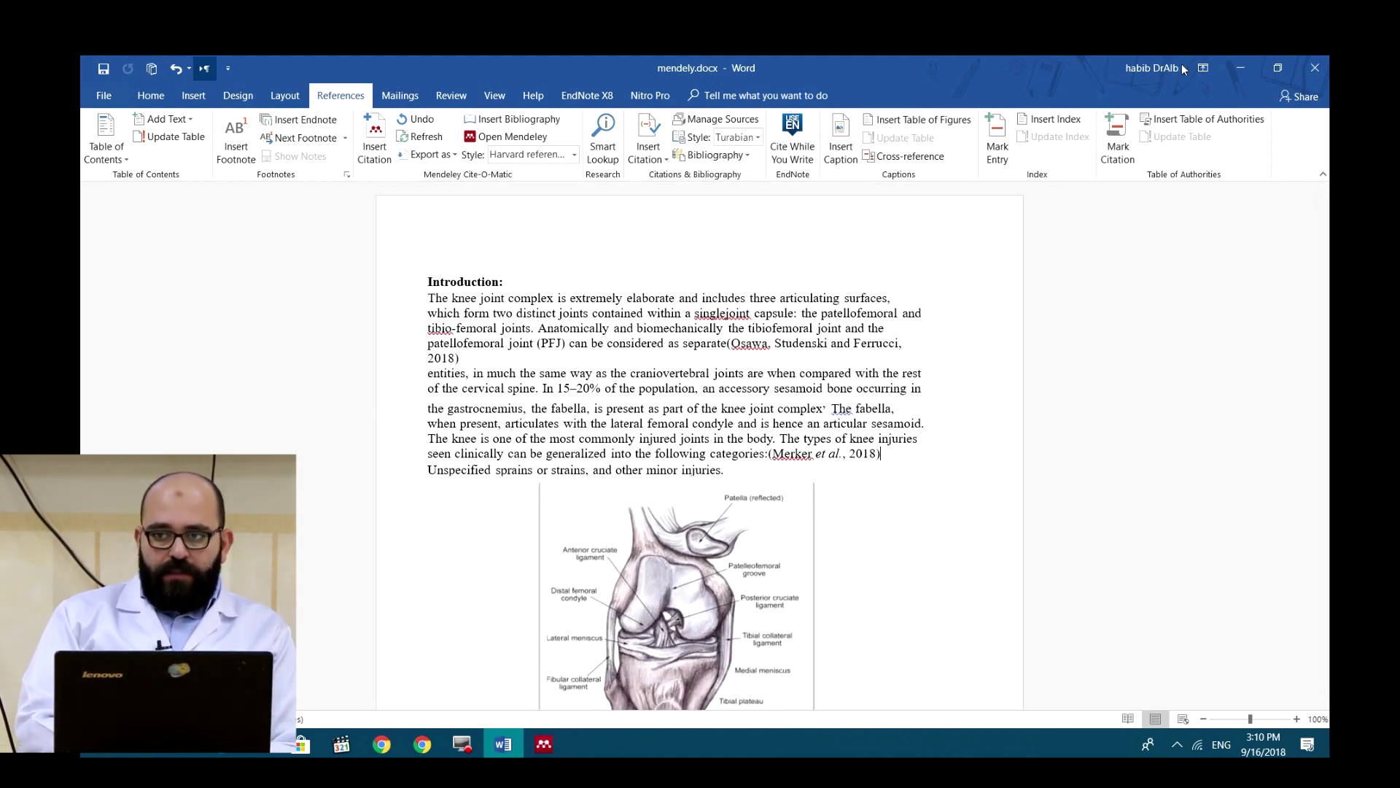
{"action": "left_click", "coordinate": [1249, 59]}
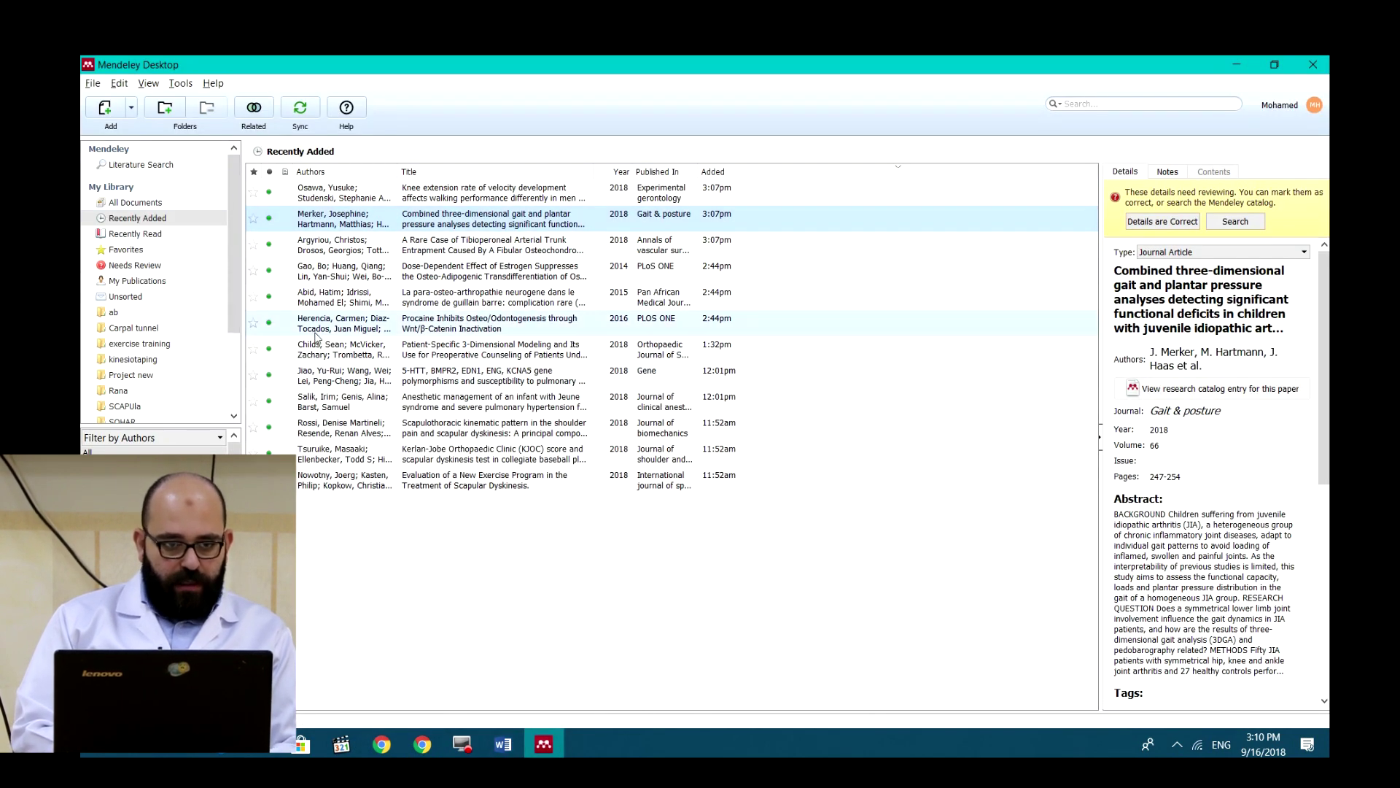
Clear the current selection and show All Documents under My Library.
{"action": "left_click", "coordinate": [394, 633]}
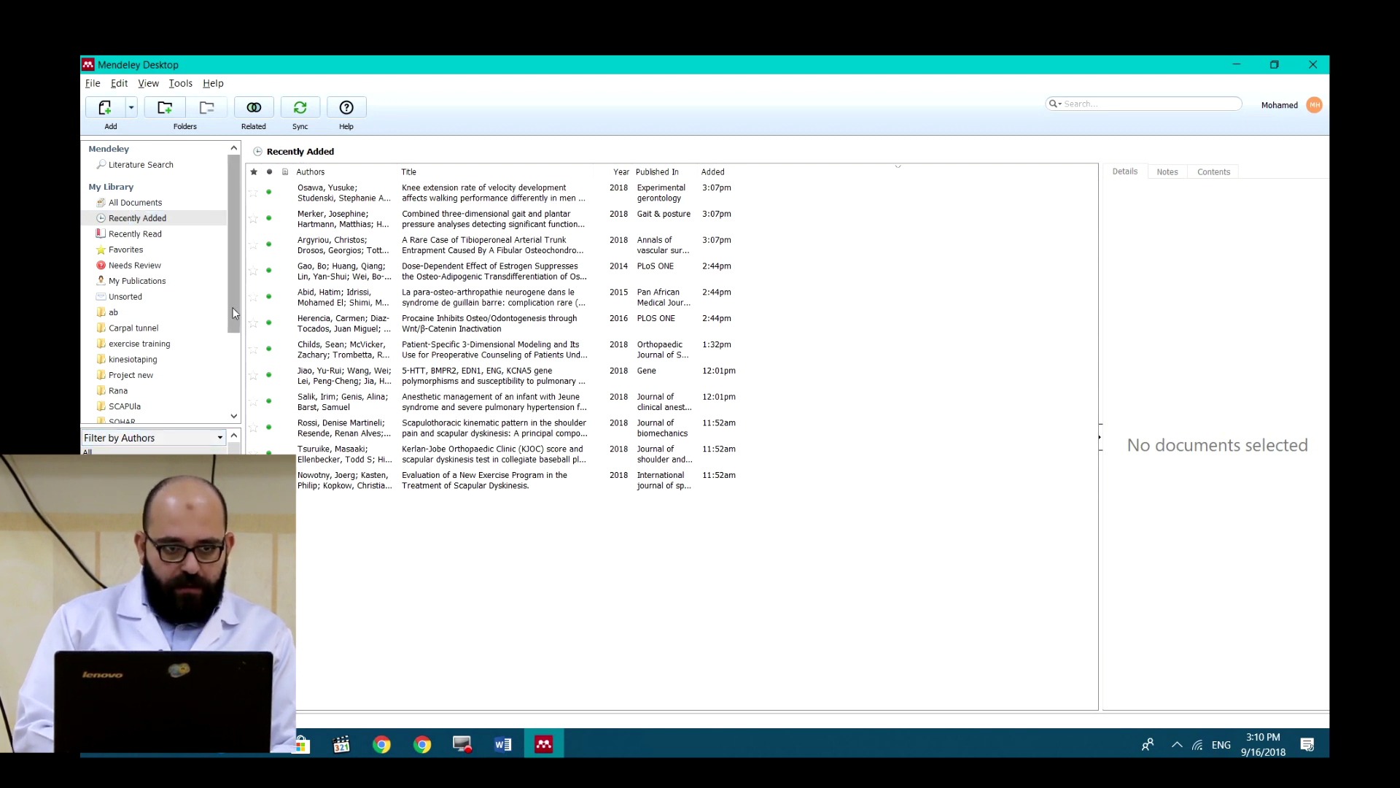
{"action": "left_click_drag", "start_coordinate": [233, 308], "coordinate": [235, 353]}
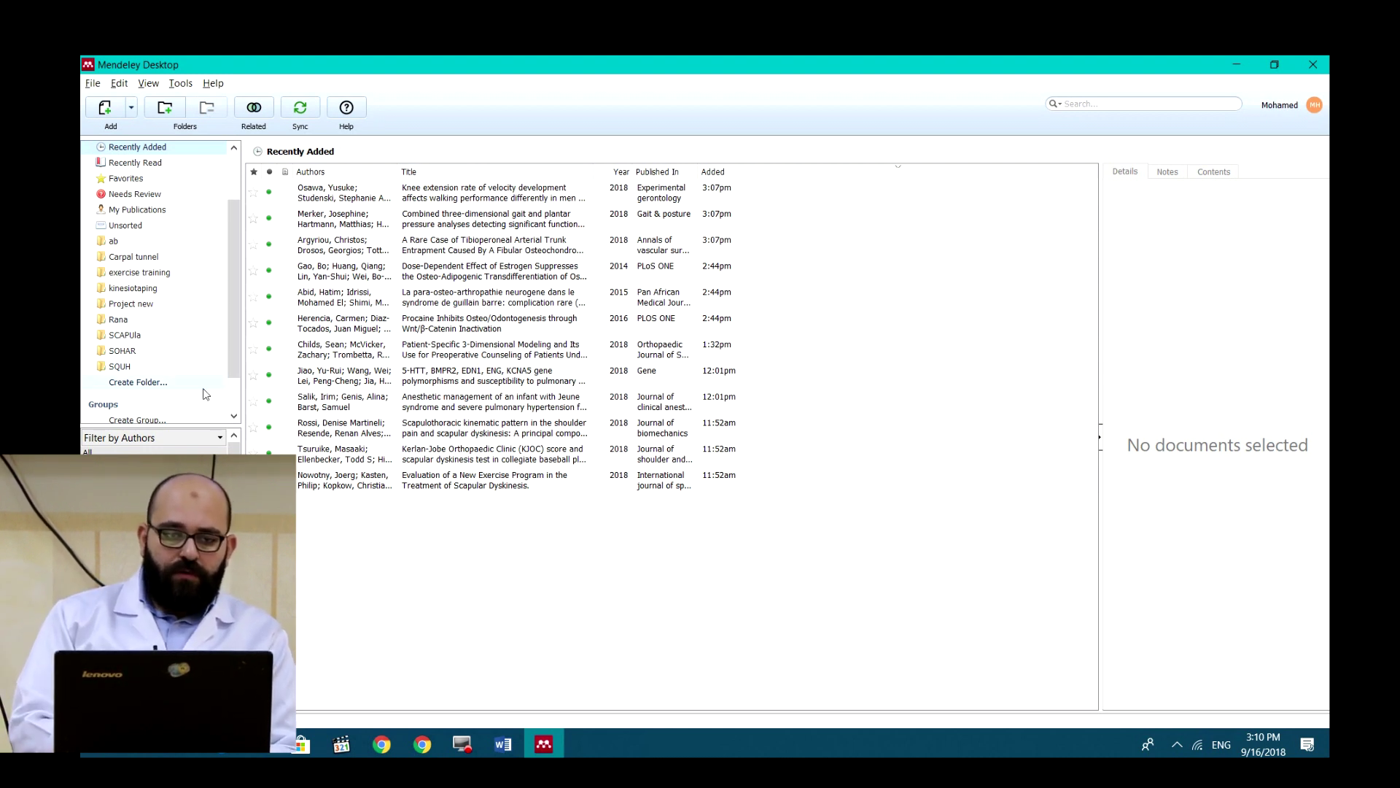
{"action": "left_click_drag", "start_coordinate": [232, 303], "coordinate": [230, 240]}
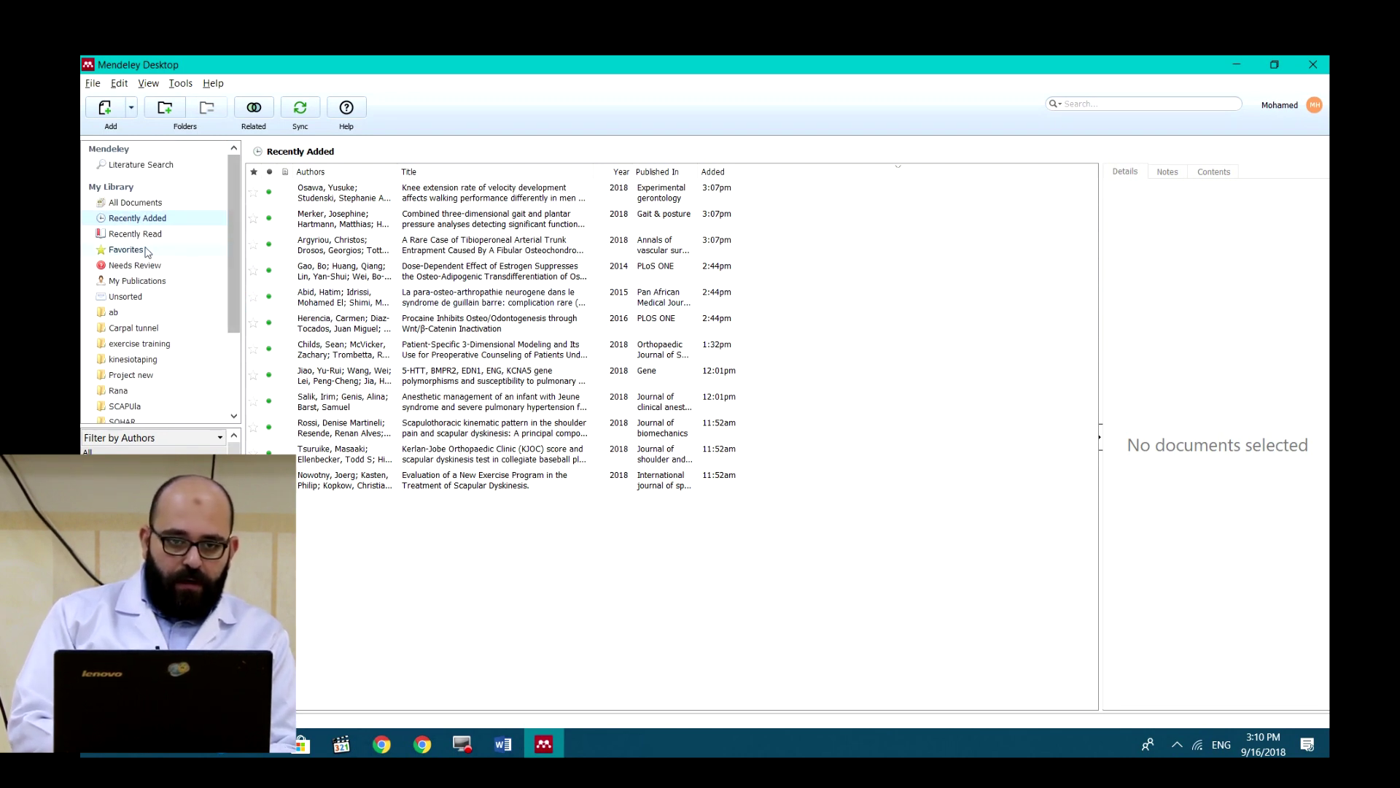
{"action": "left_click", "coordinate": [136, 203]}
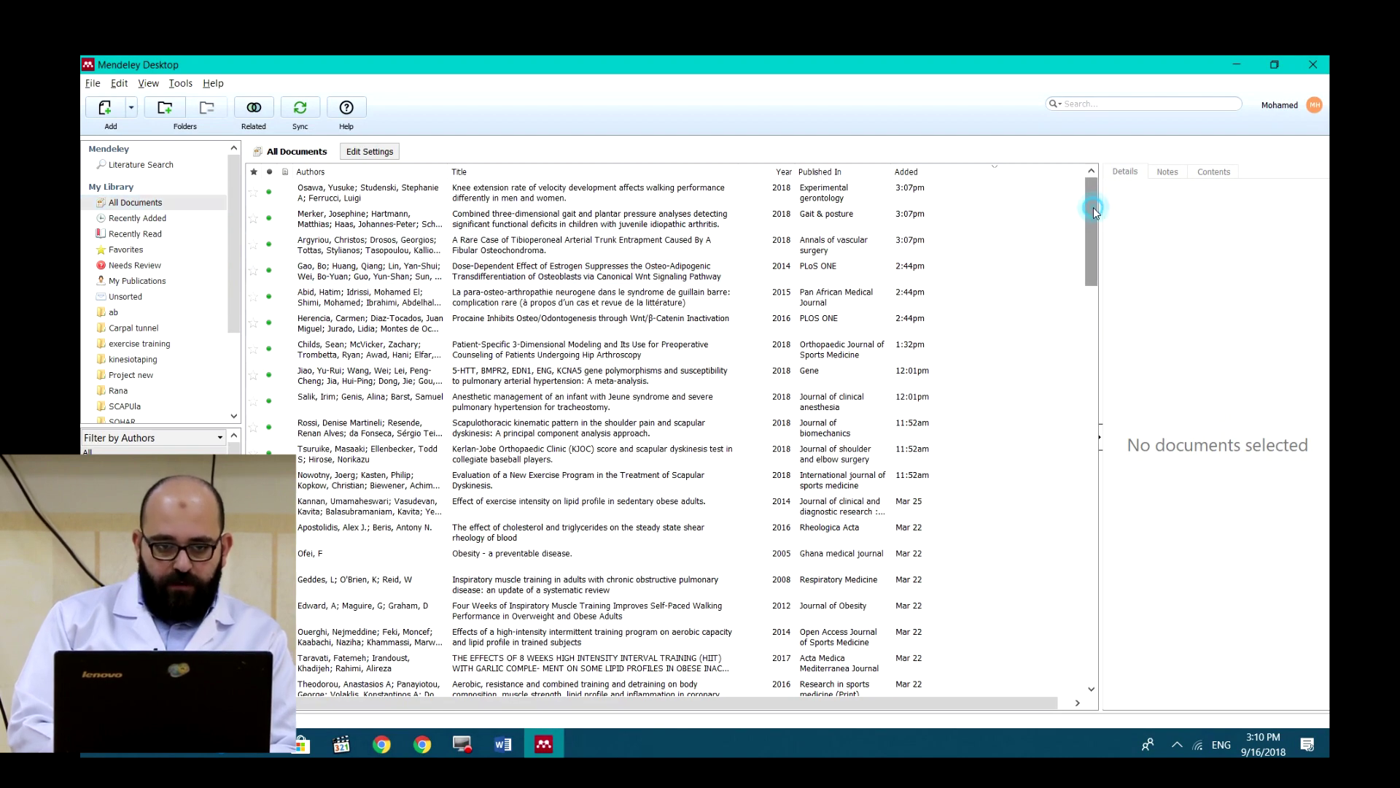
Scroll down the list to the 2016 Knee Injuries PDF and open it in the reader.
{"action": "left_click_drag", "start_coordinate": [1093, 207], "coordinate": [1100, 226]}
{"action": "scroll", "coordinate": [1100, 226], "scroll_direction": "down", "scroll_amount": 1}
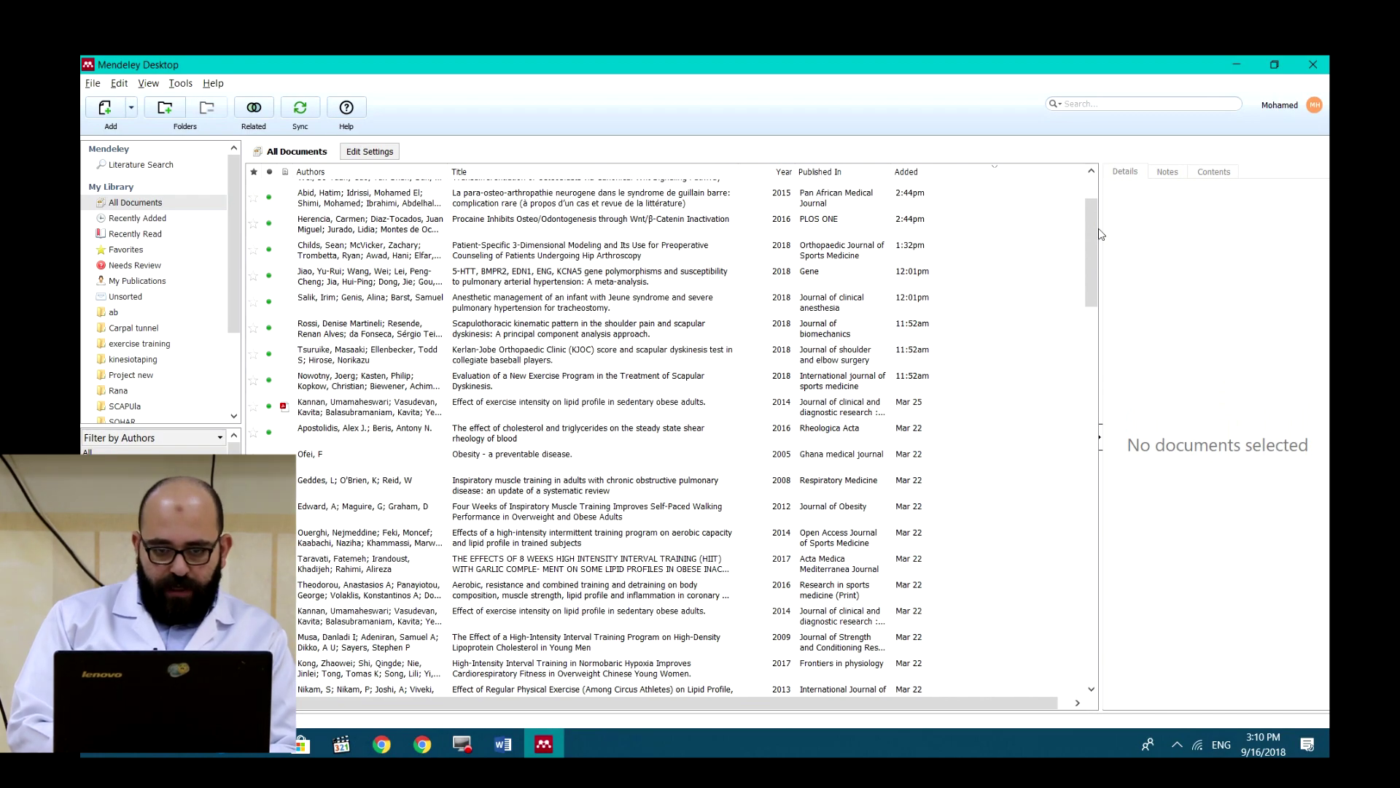
{"action": "left_click_drag", "start_coordinate": [1092, 241], "coordinate": [1093, 299]}
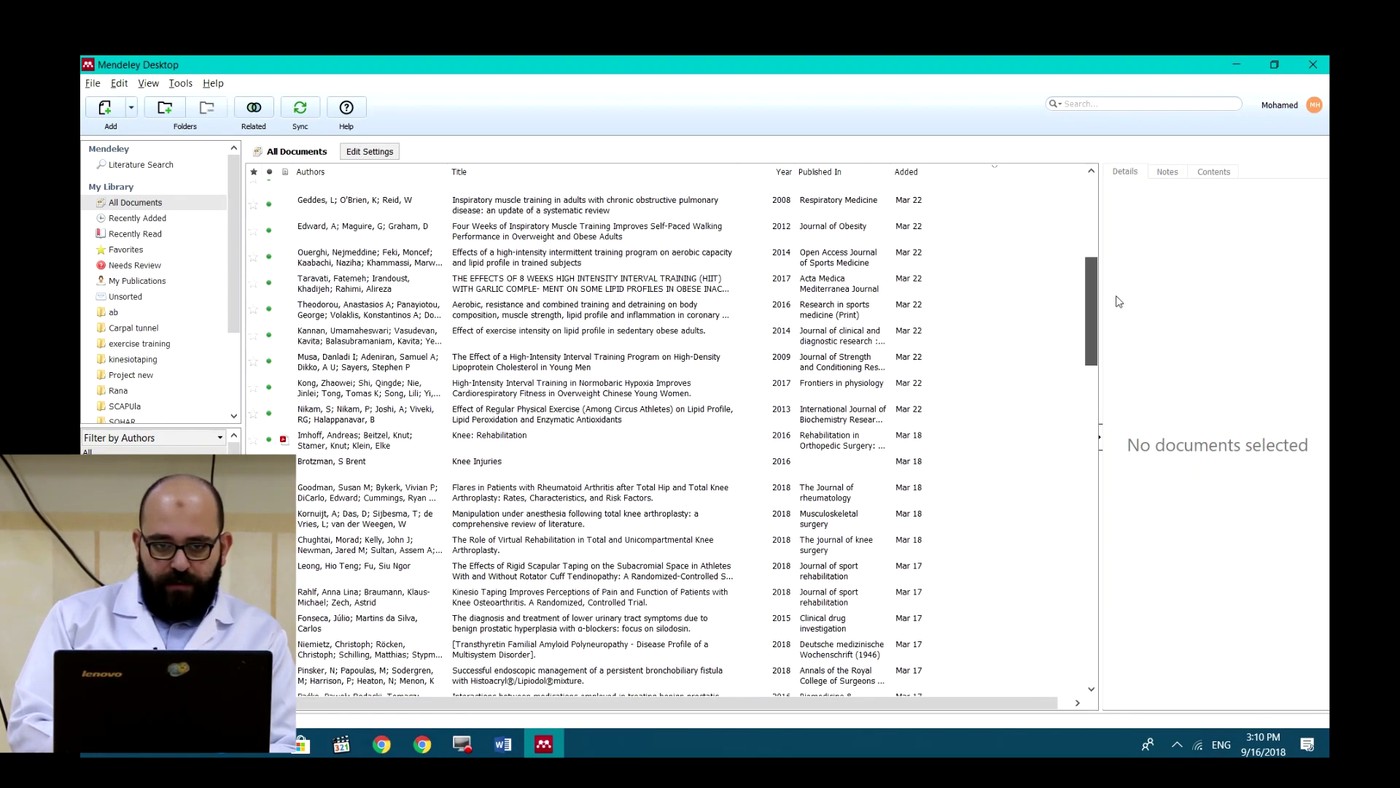
{"action": "double_click", "coordinate": [461, 466]}
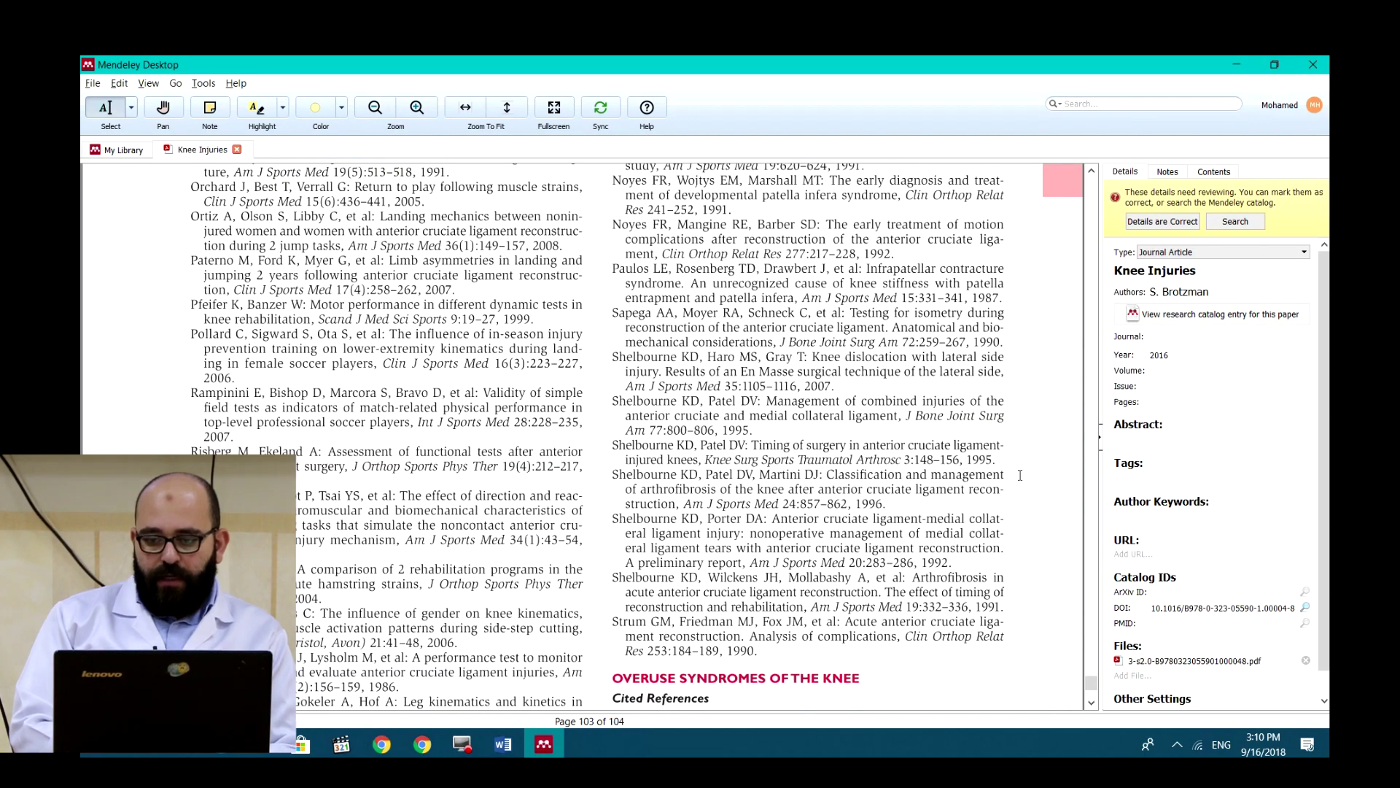
{"action": "left_click_drag", "start_coordinate": [1091, 683], "coordinate": [1028, 228]}
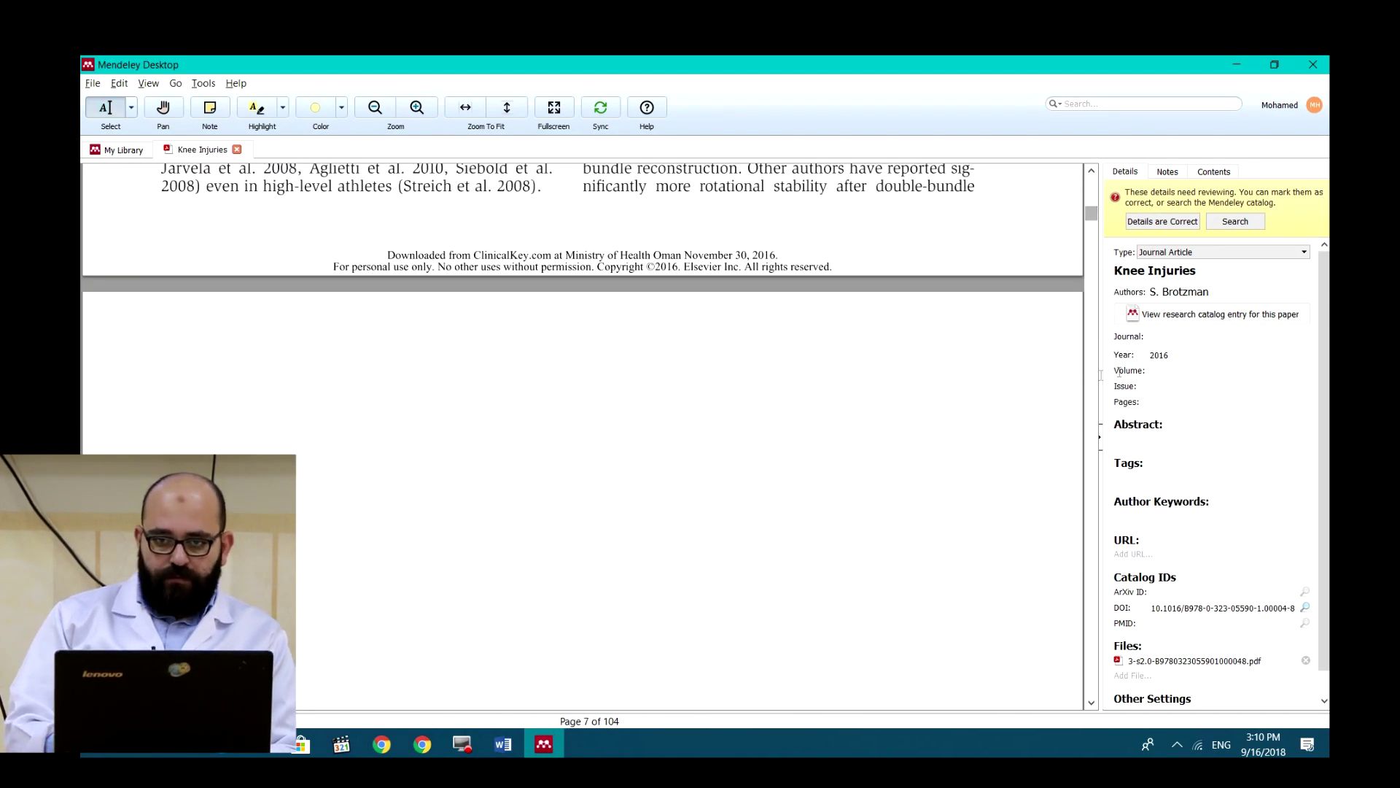
{"action": "key", "text": "Page_Up"}
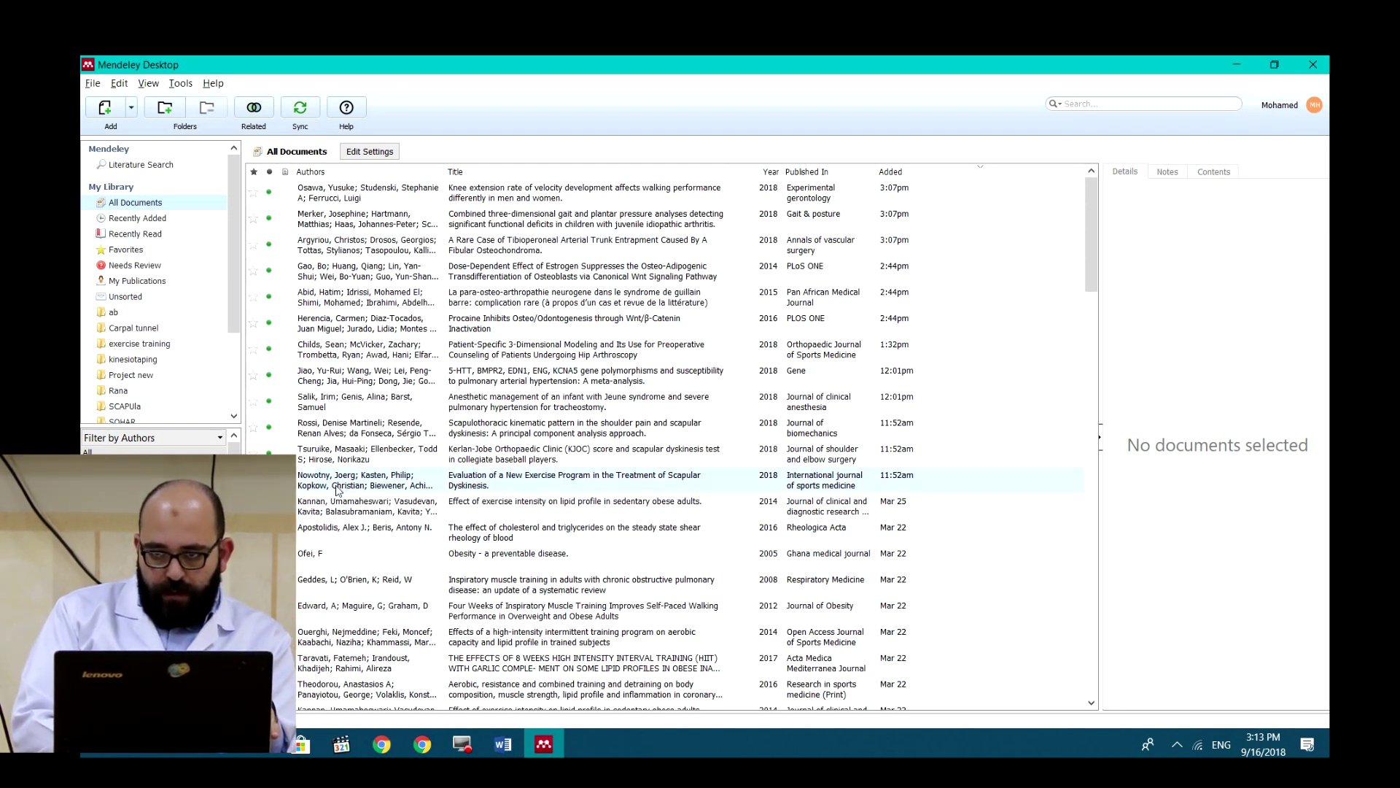
Select the Knee Injuries reference in Mendeley and bring the Word document forward.
{"action": "left_click_drag", "start_coordinate": [1085, 280], "coordinate": [1088, 381]}
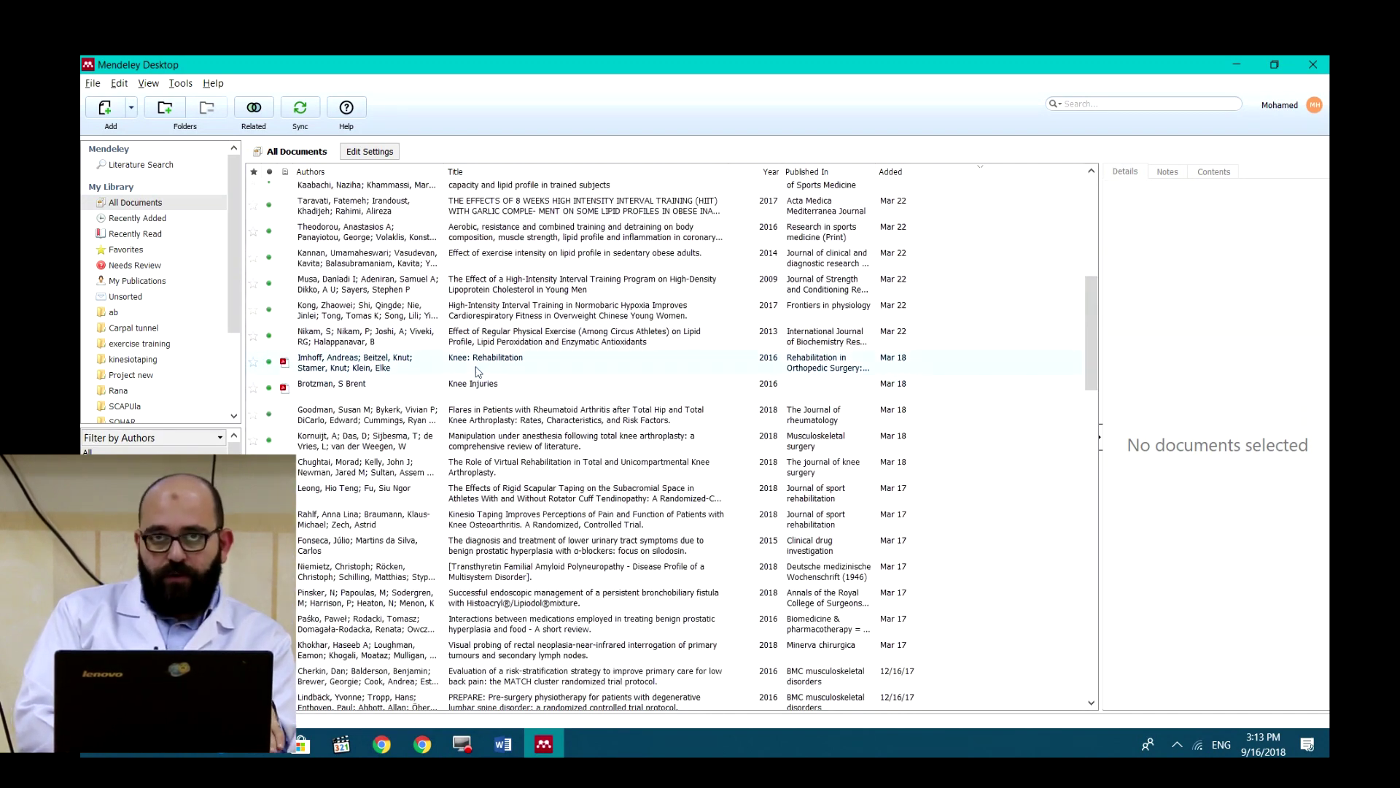
{"action": "left_click", "coordinate": [475, 391]}
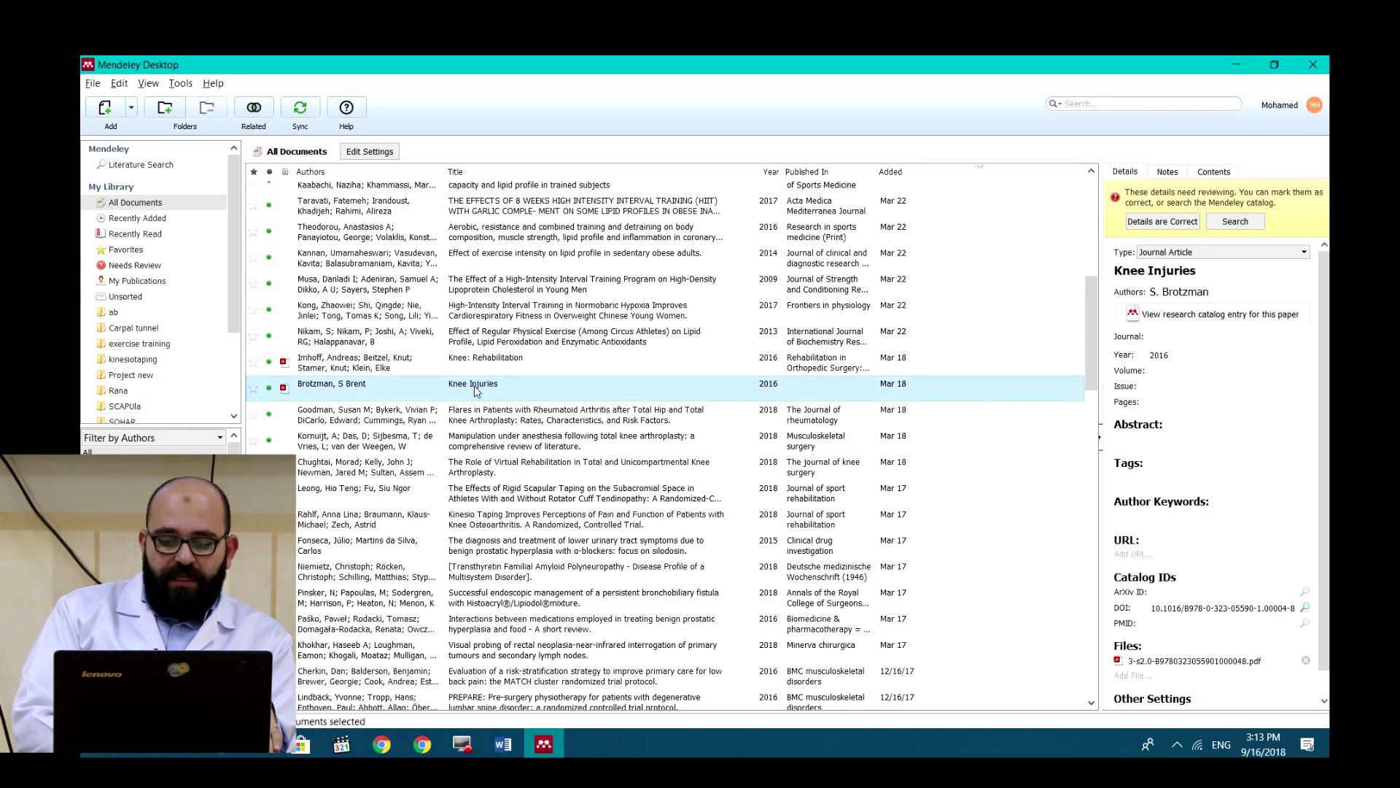
{"action": "left_click", "coordinate": [503, 746]}
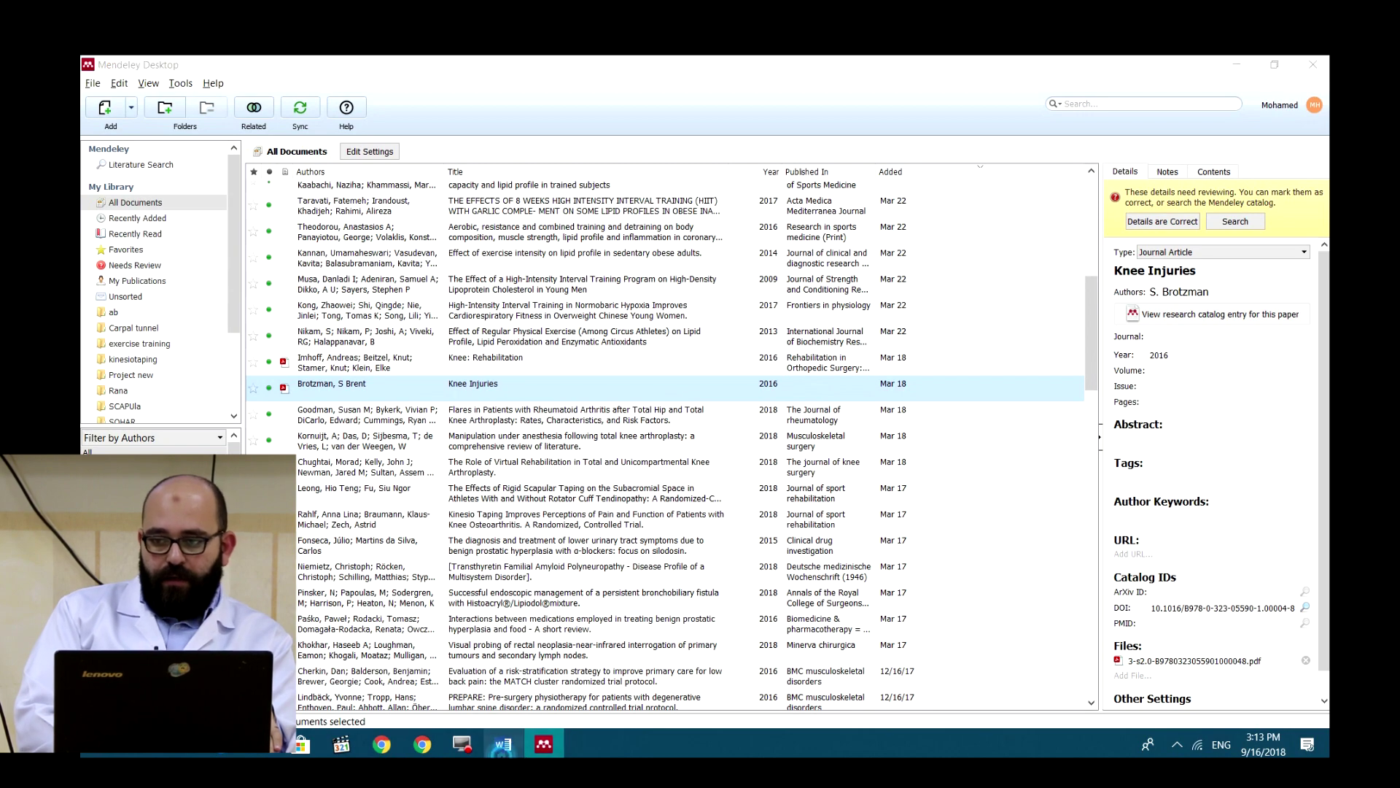
Insert a (Brotzman, 2016) citation for Knee Injuries after "(PCL)." in the tibiofemoral paragraph.
{"action": "left_click_drag", "start_coordinate": [1321, 298], "coordinate": [1322, 452]}
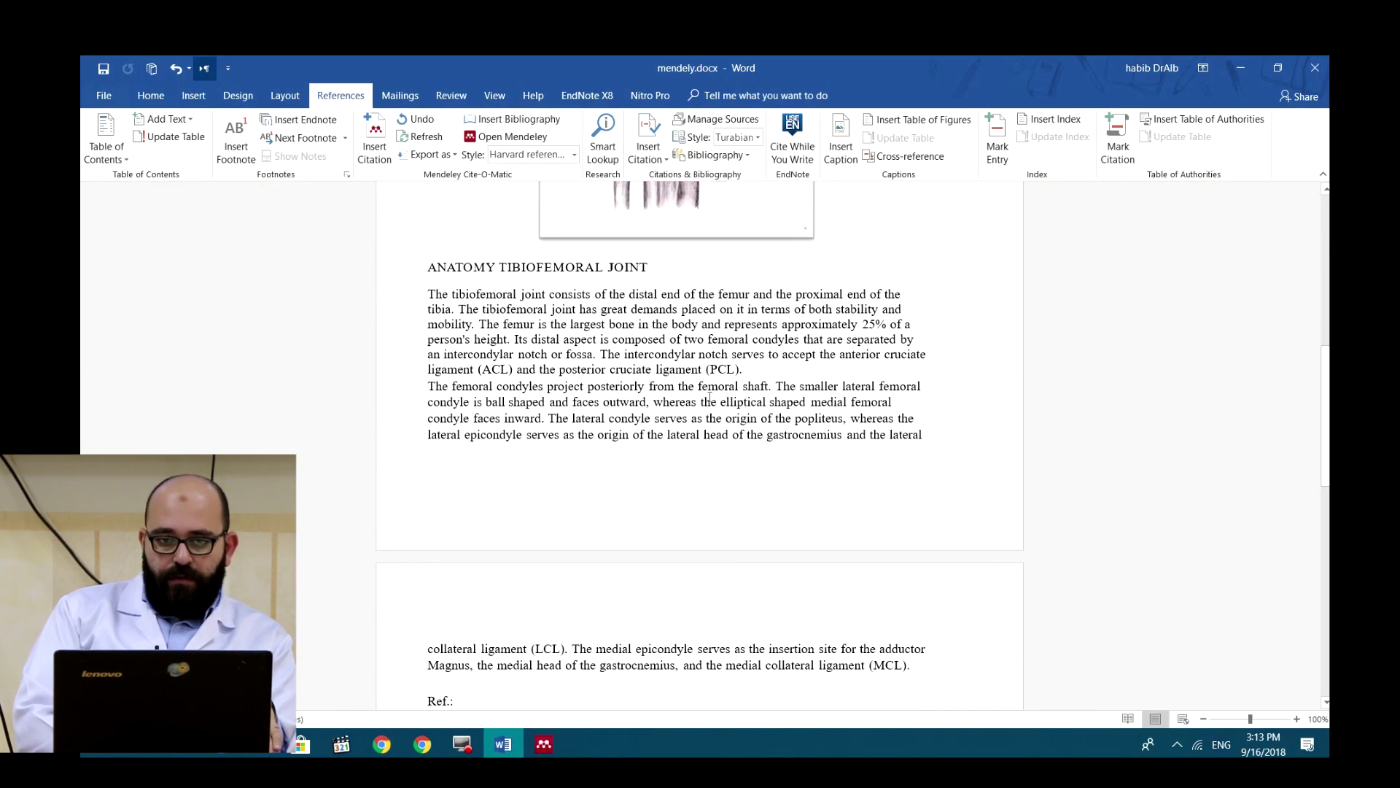
{"action": "left_click", "coordinate": [767, 368]}
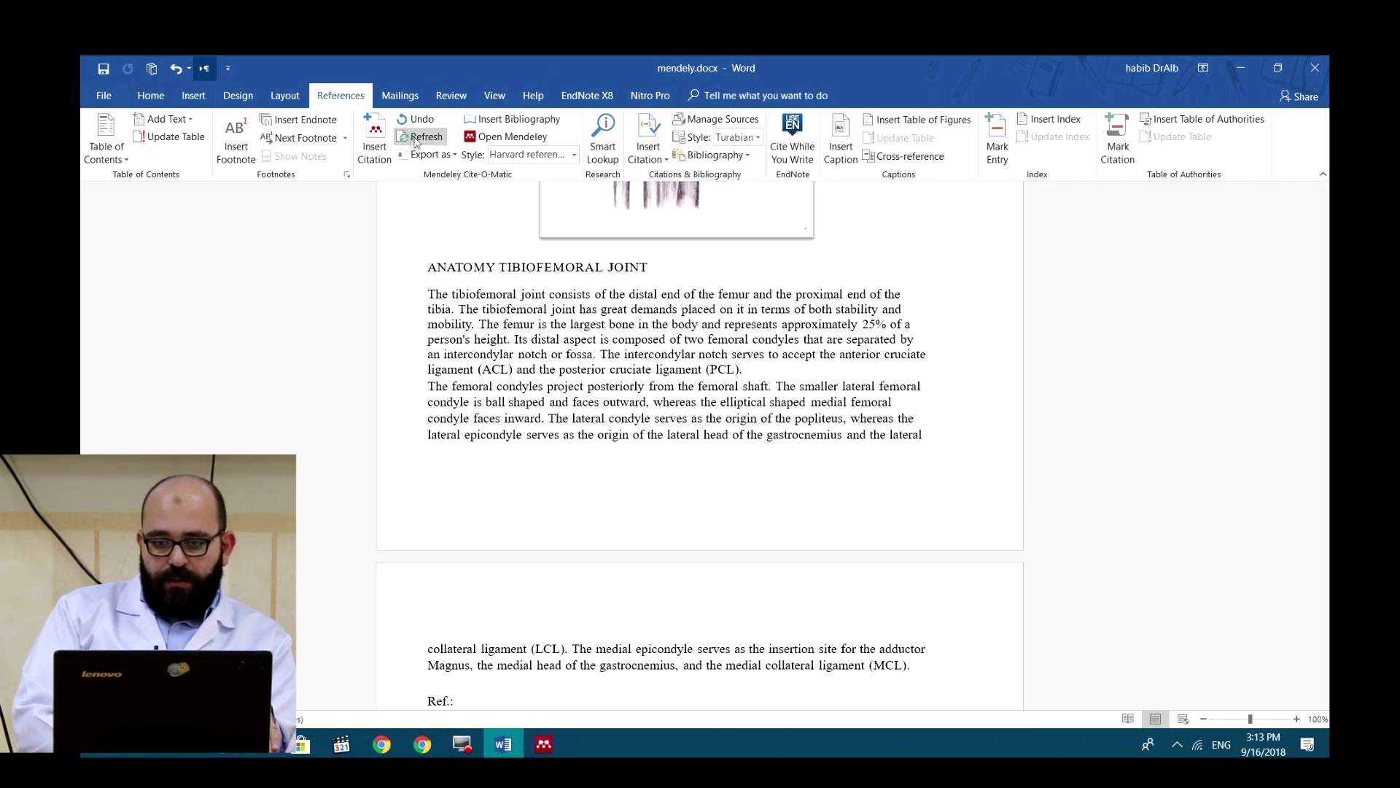
{"action": "left_click", "coordinate": [384, 153]}
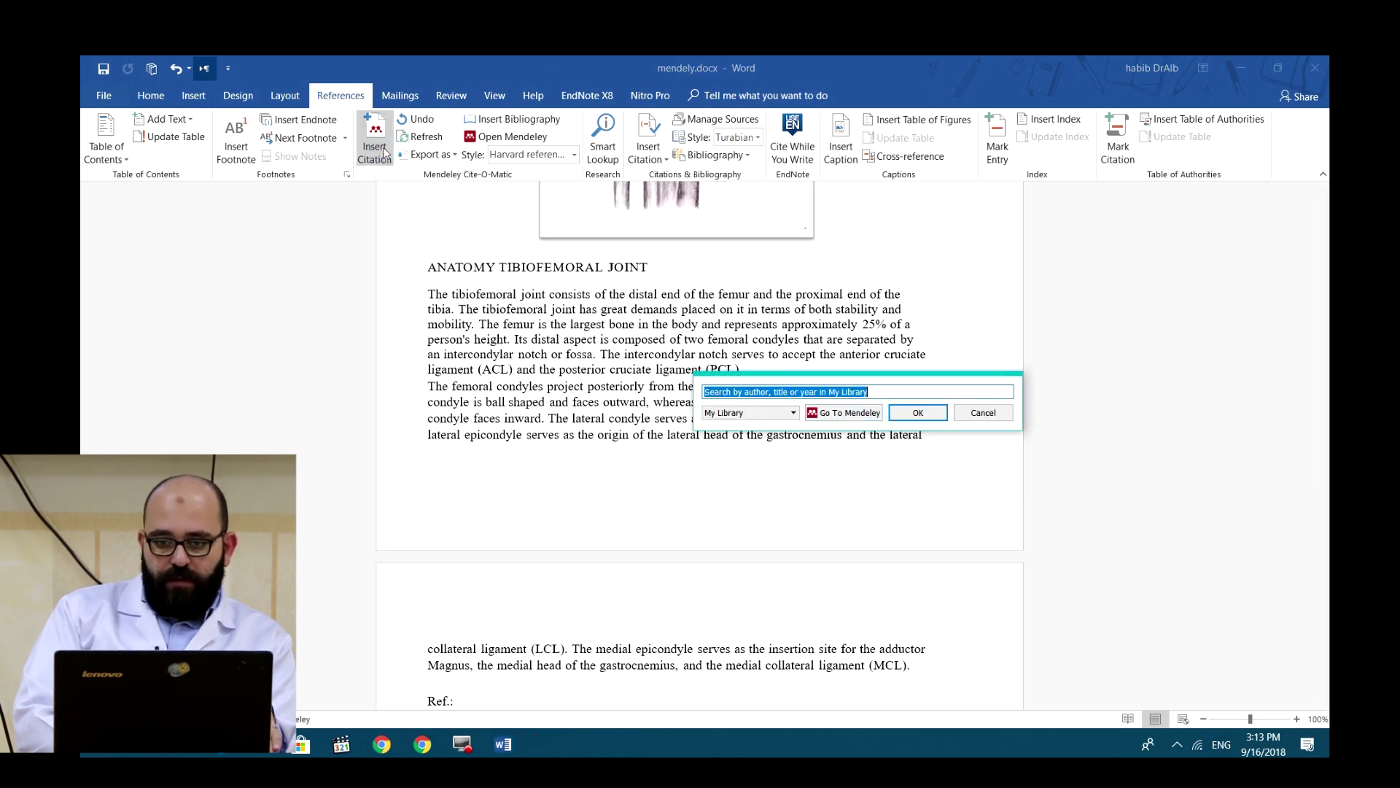
{"action": "left_click", "coordinate": [869, 413]}
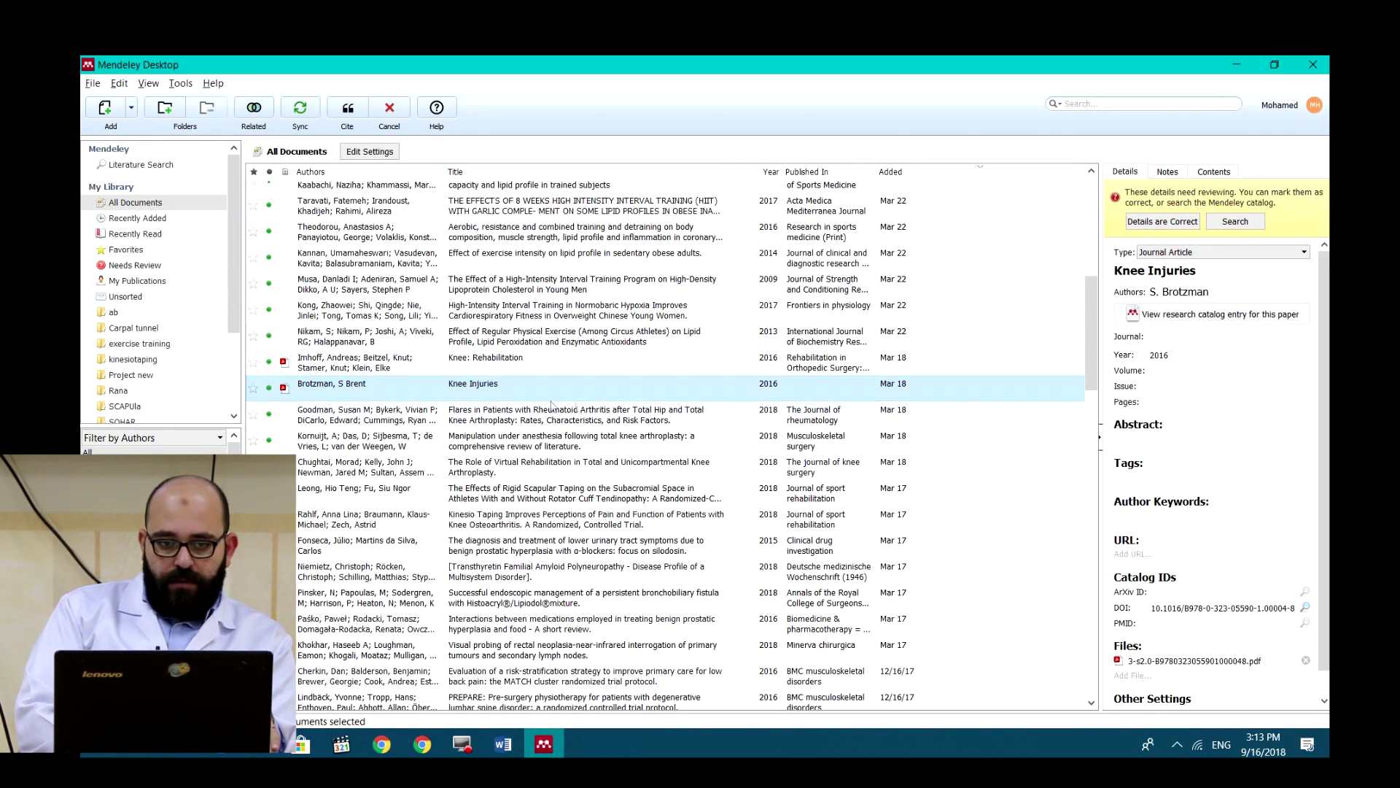
{"action": "double_click", "coordinate": [488, 391]}
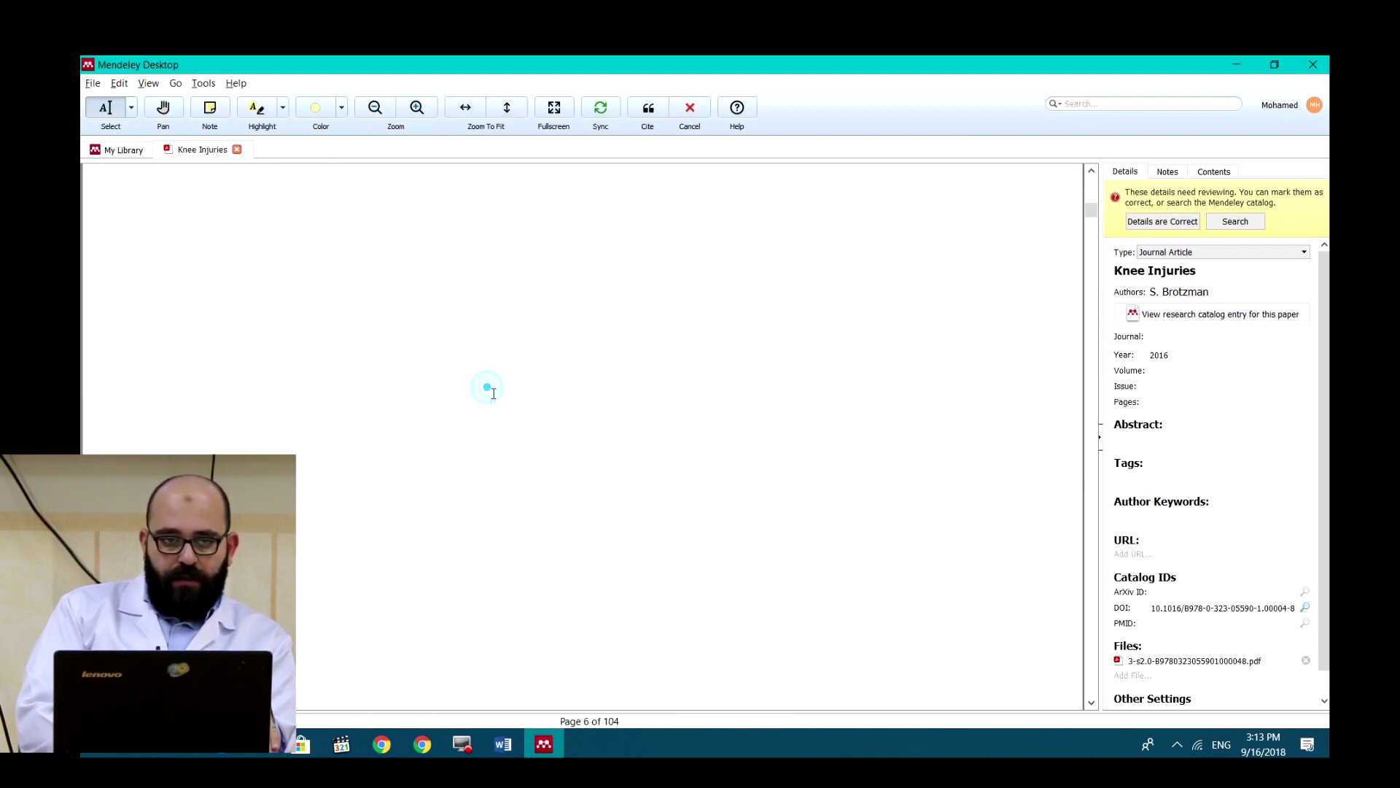
{"action": "left_click", "coordinate": [236, 149]}
{"action": "left_click", "coordinate": [347, 109]}
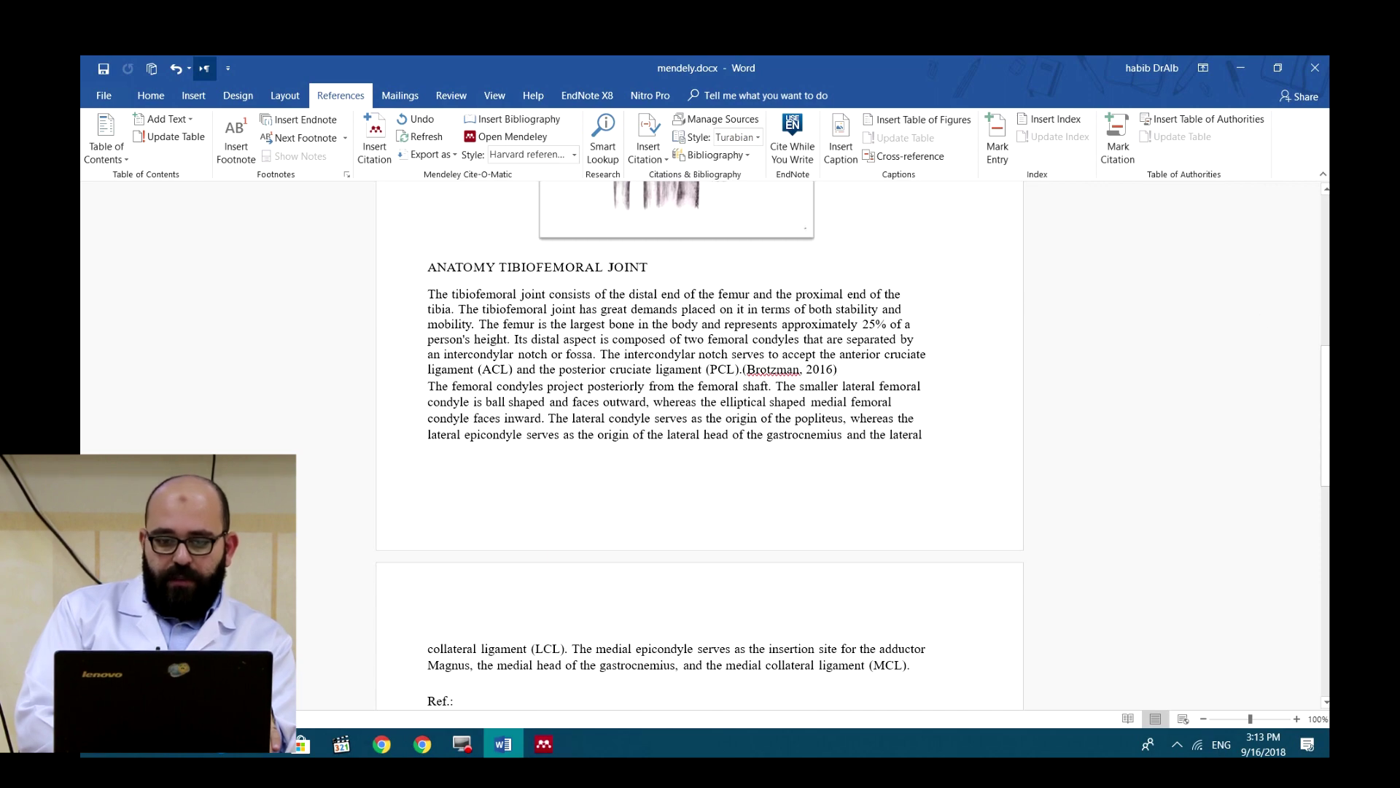
{"action": "left_click_drag", "start_coordinate": [1326, 352], "coordinate": [1325, 464]}
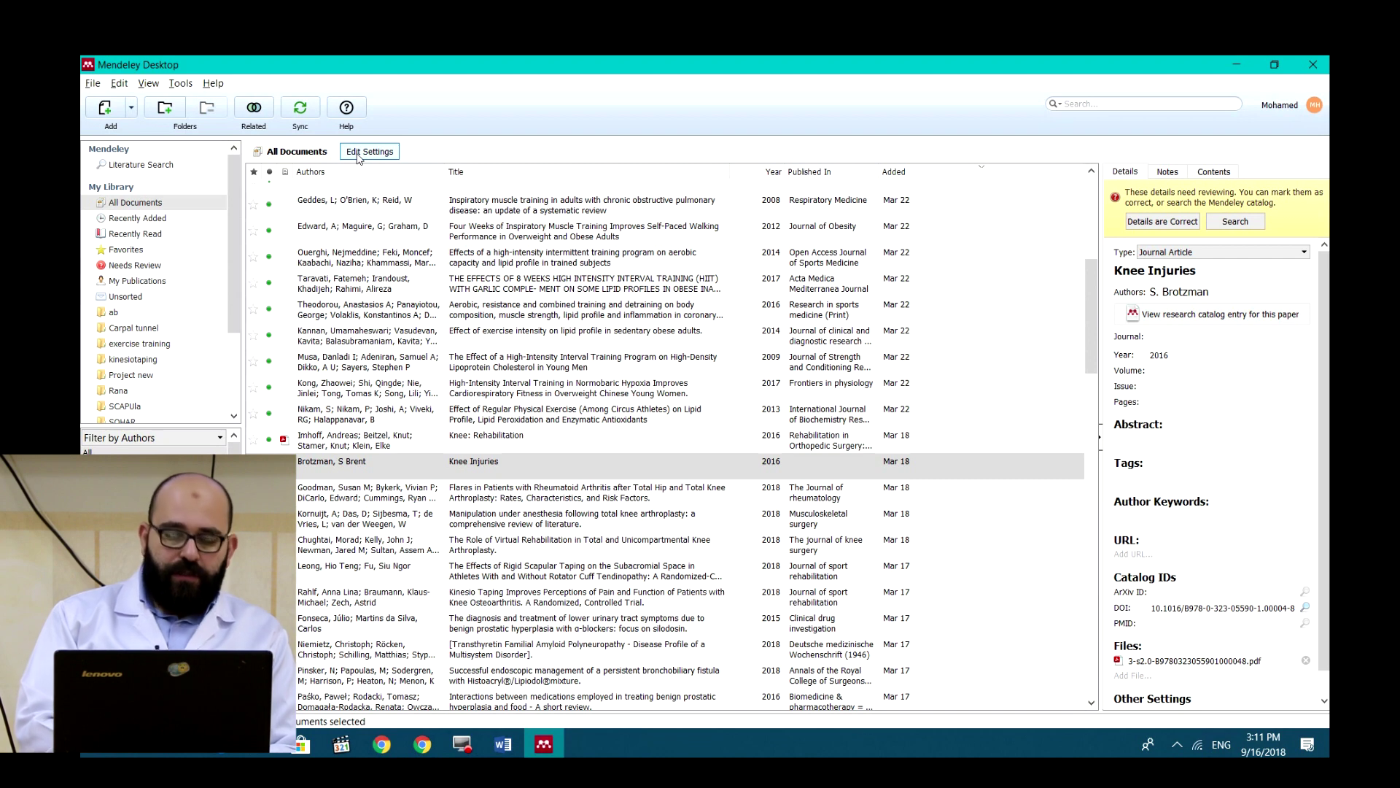
Run a Literature Search for "knee" in the Mendeley catalog, browse the 310995 results, then bring up Chrome.
{"action": "left_click", "coordinate": [143, 166]}
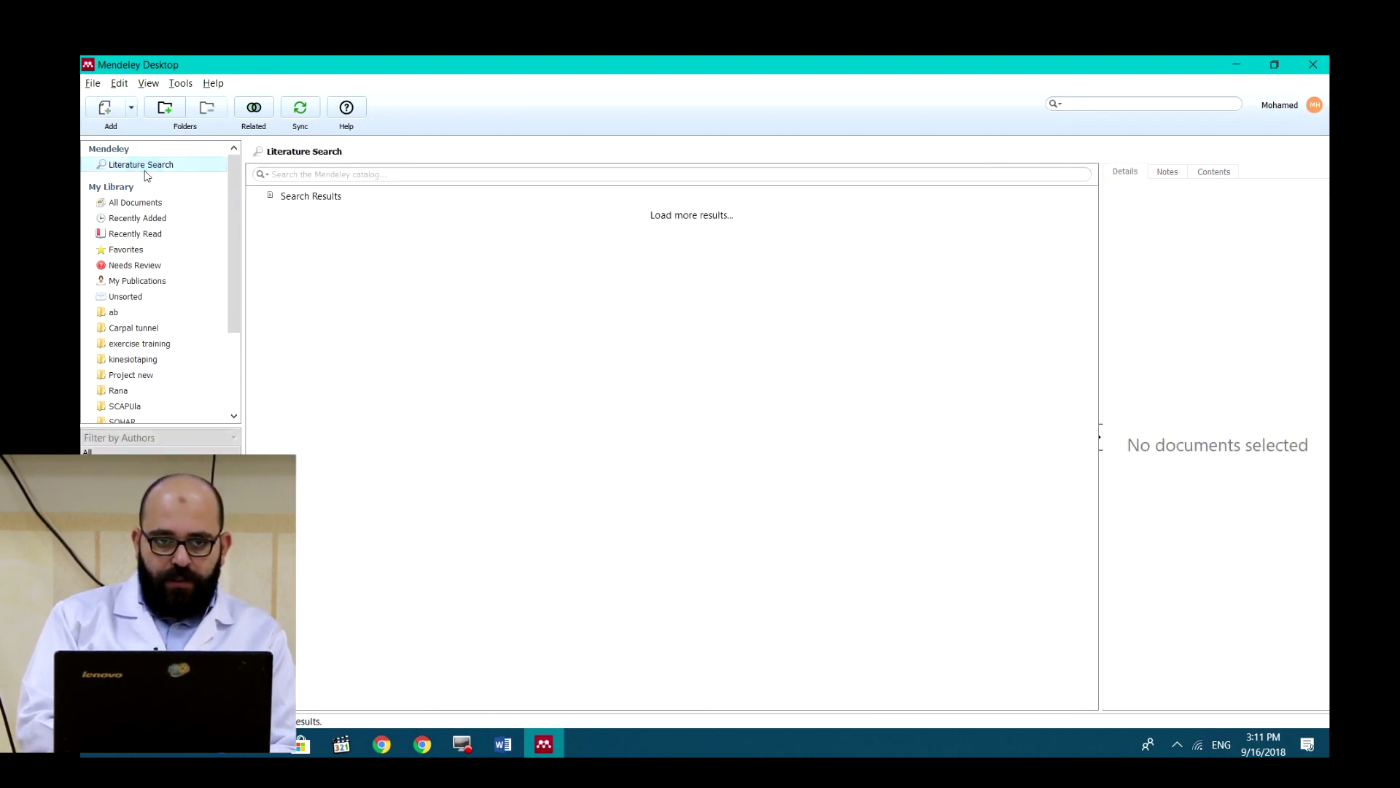
{"action": "left_click", "coordinate": [330, 177]}
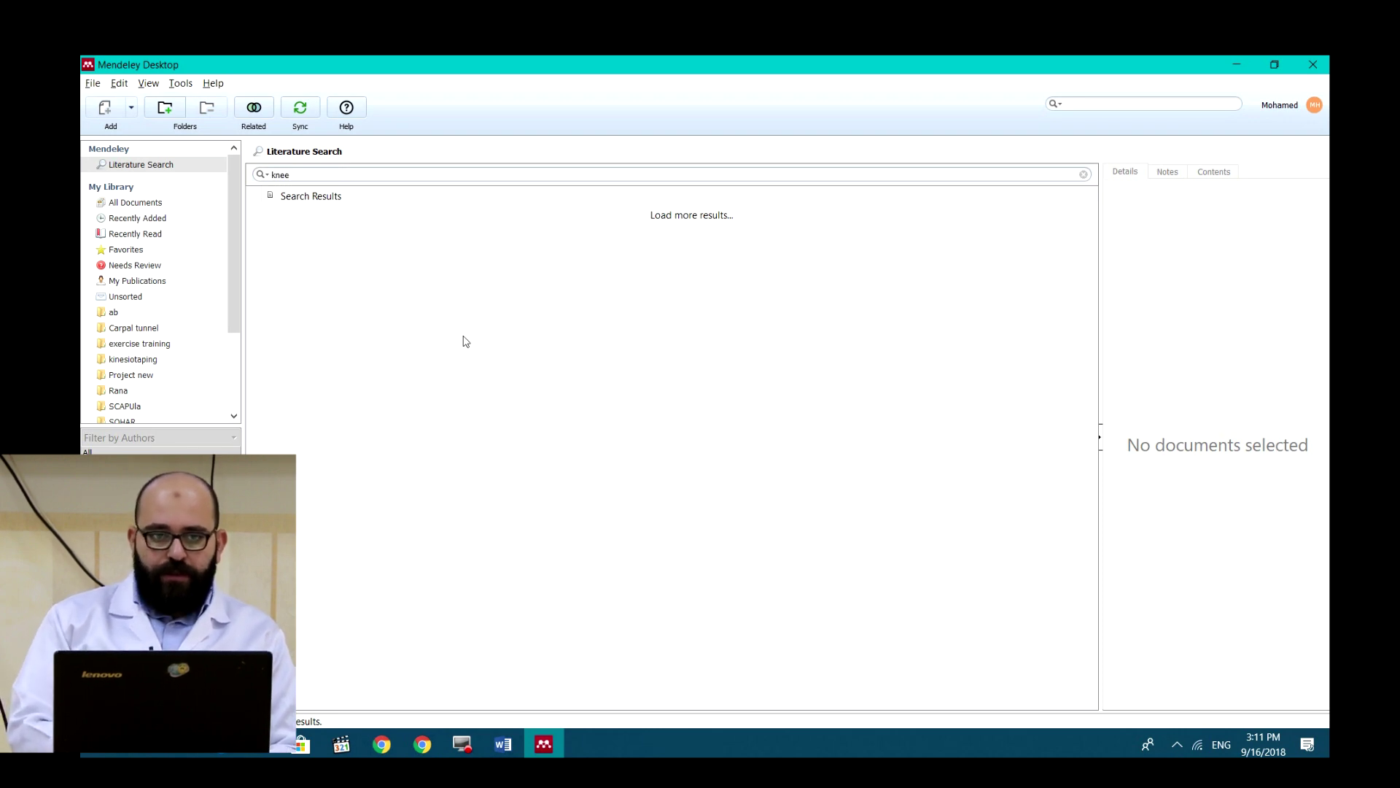
{"action": "key", "text": "Return"}
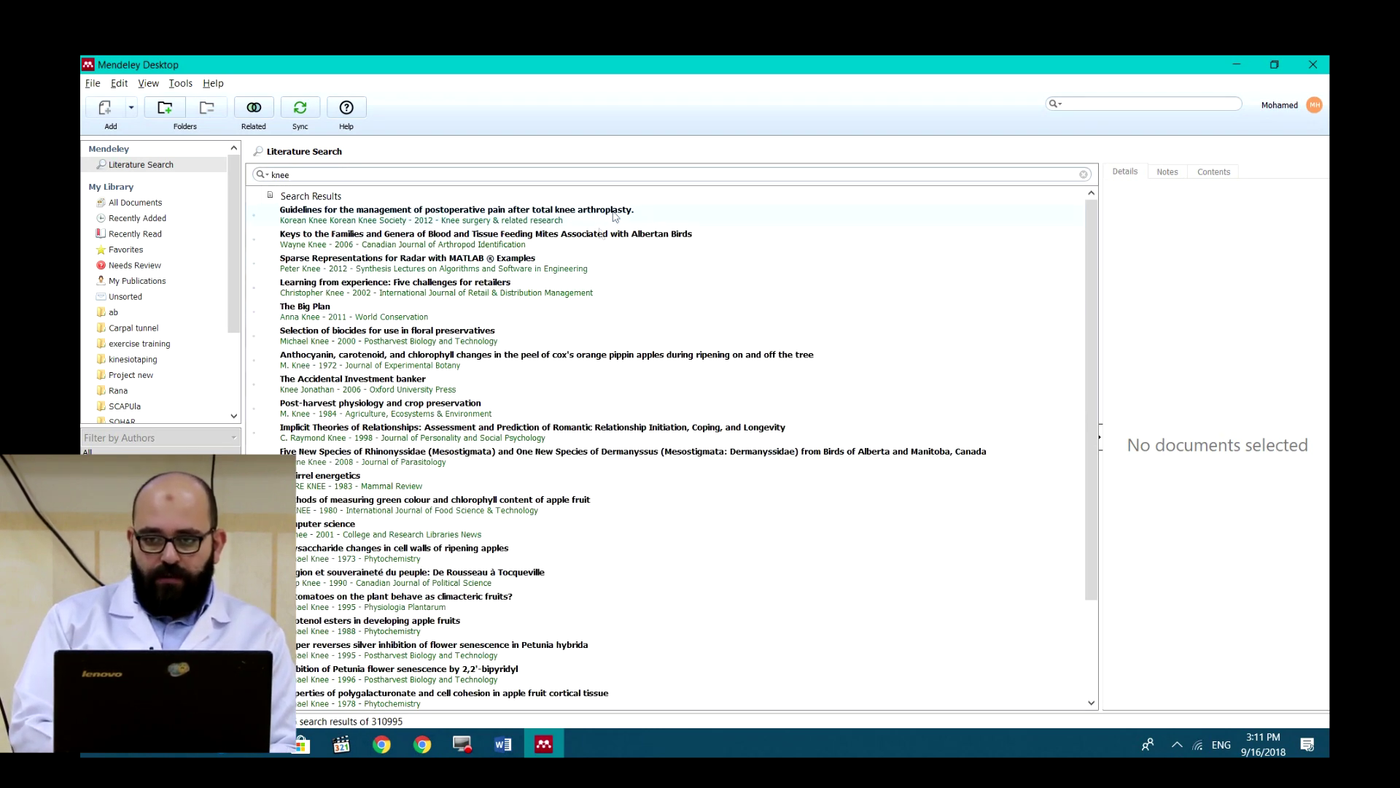
{"action": "scroll", "coordinate": [1078, 243], "scroll_direction": "down", "scroll_amount": 2}
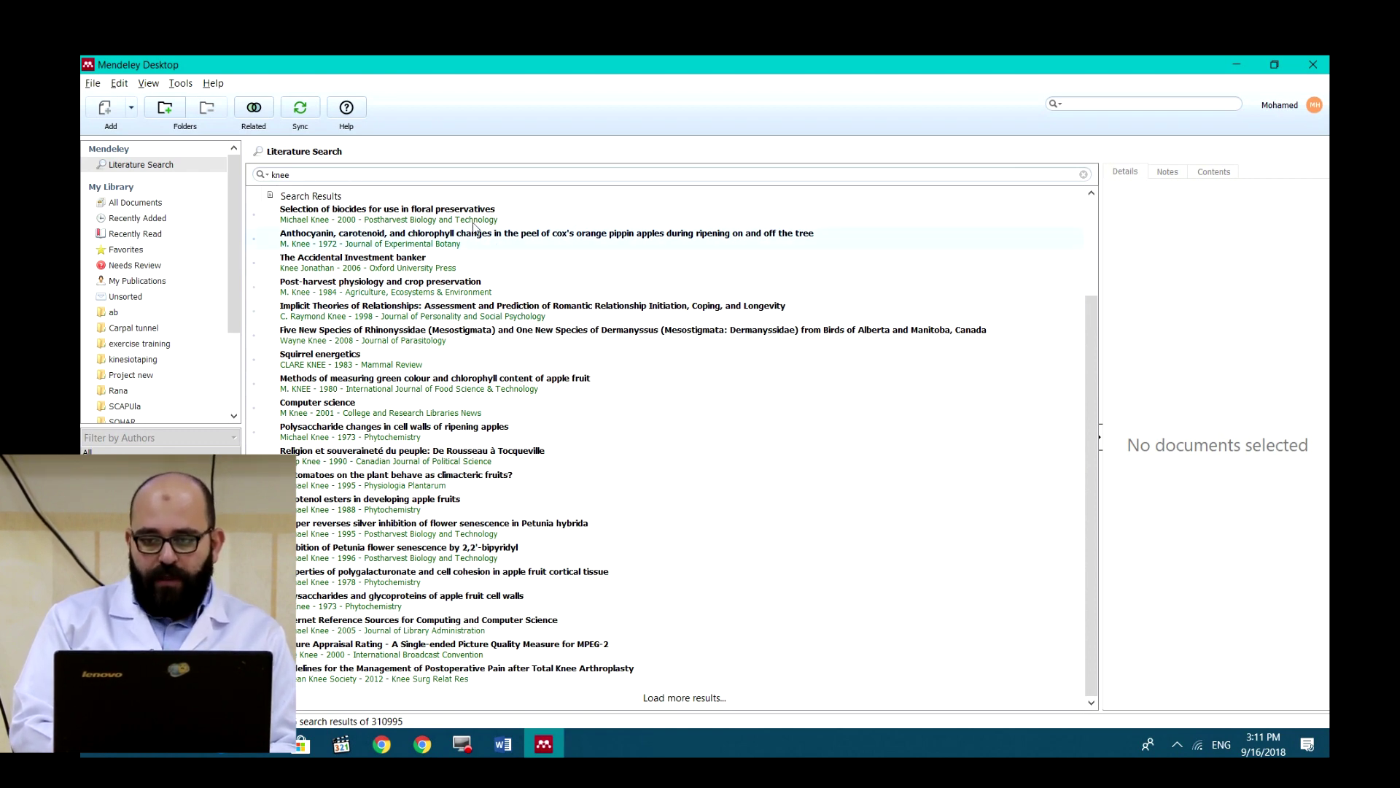
{"action": "left_click", "coordinate": [1094, 340]}
{"action": "left_click_drag", "start_coordinate": [1094, 340], "coordinate": [1094, 244]}
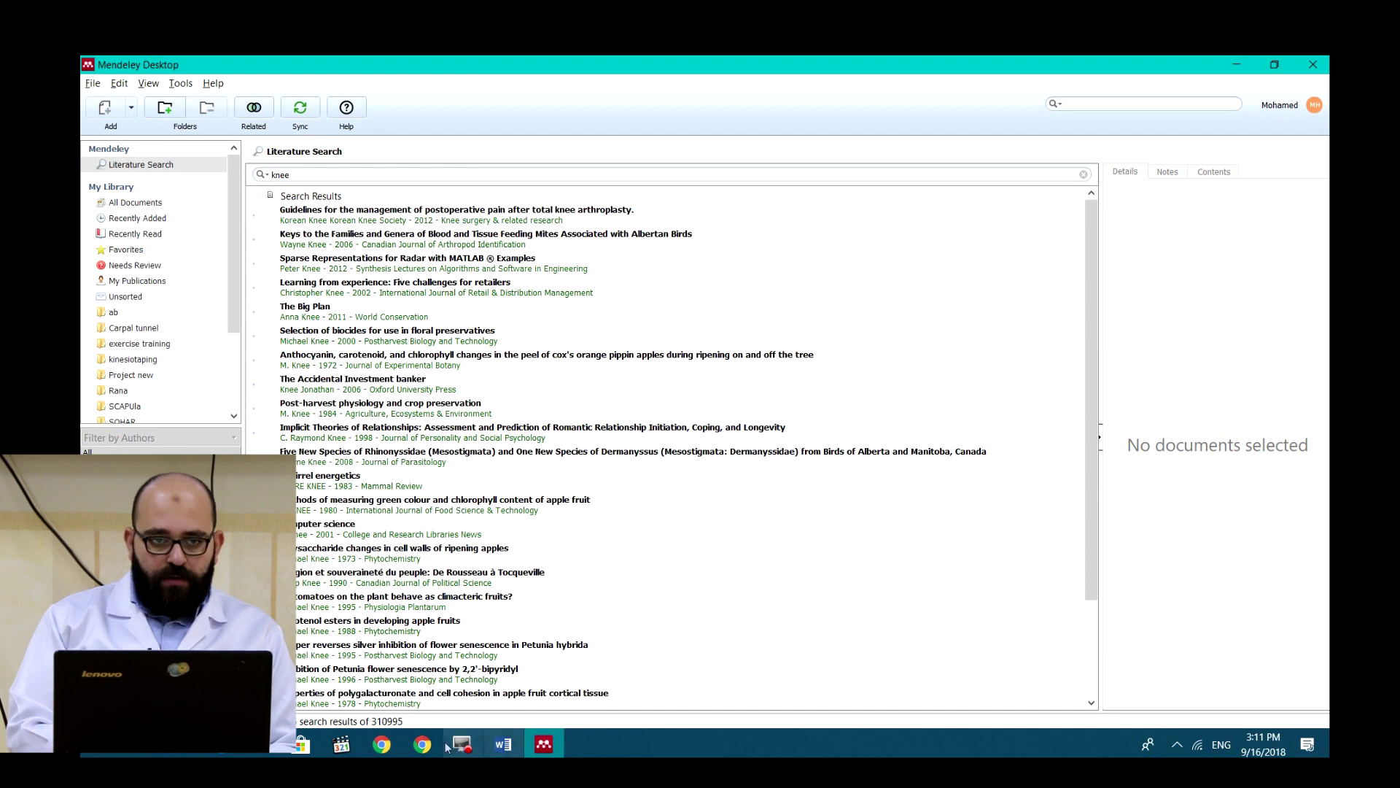
{"action": "left_click", "coordinate": [422, 744]}
Sign in to Mendeley Web from the Web Importer page and scroll through the Feed's article suggestions.
{"action": "left_click", "coordinate": [357, 66]}
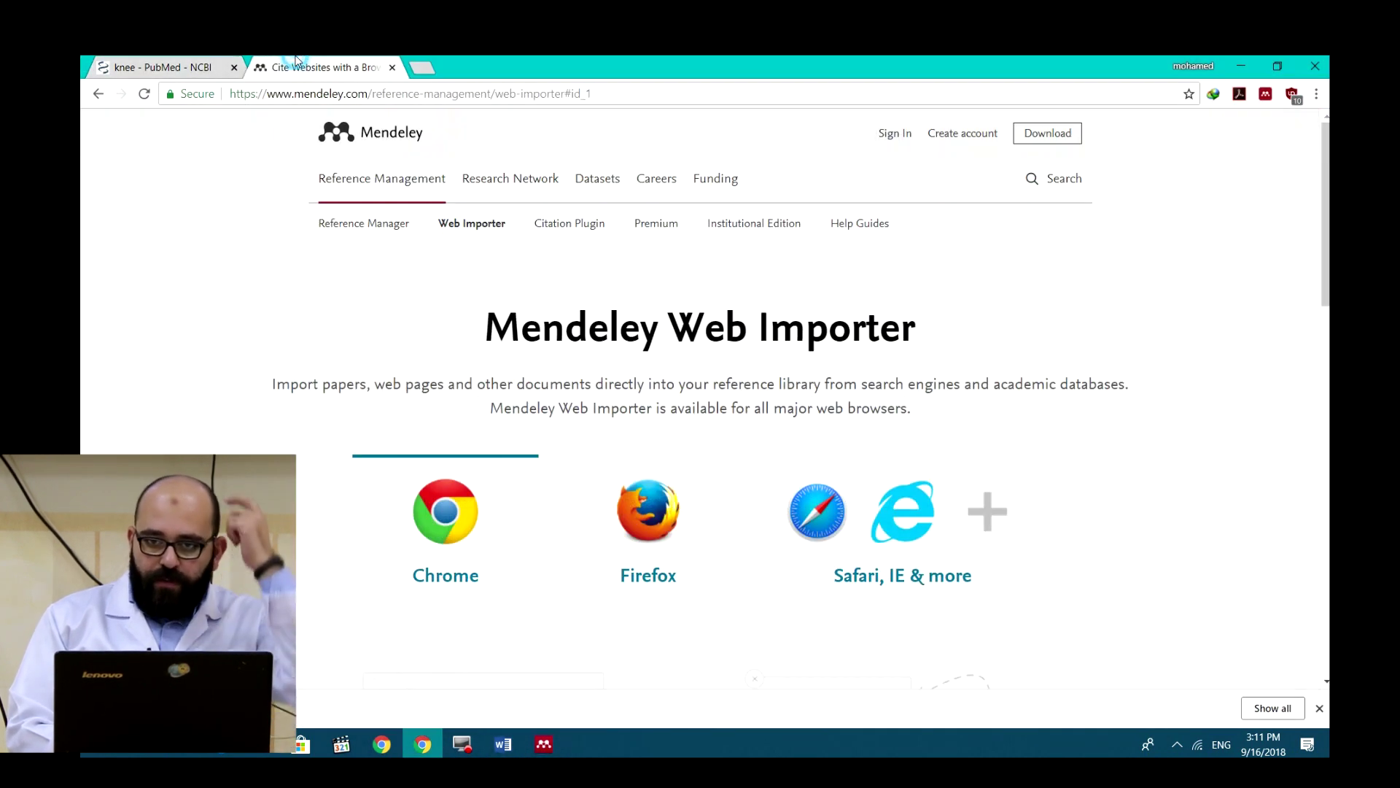
{"action": "left_click", "coordinate": [885, 143]}
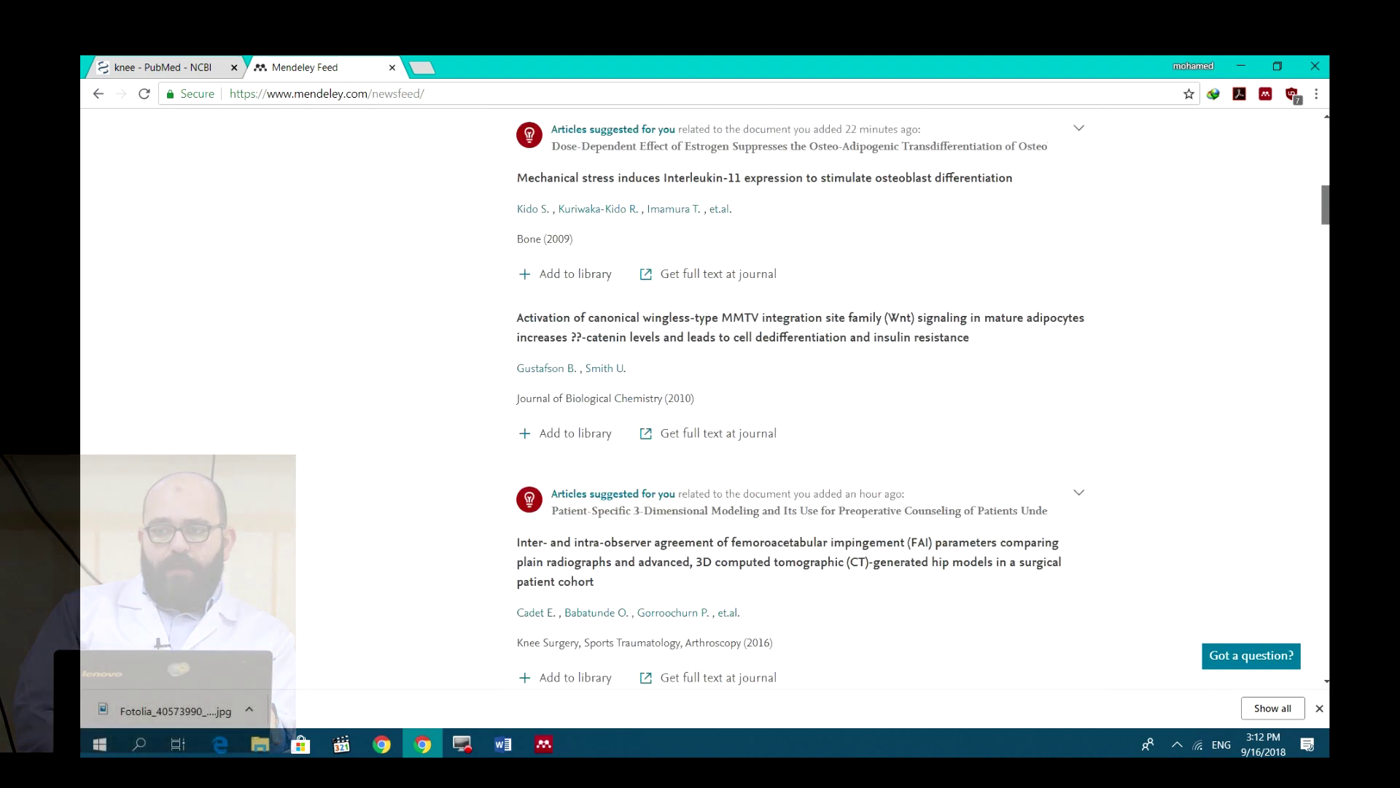
{"action": "scroll", "coordinate": [802, 394], "scroll_direction": "down", "scroll_amount": 2}
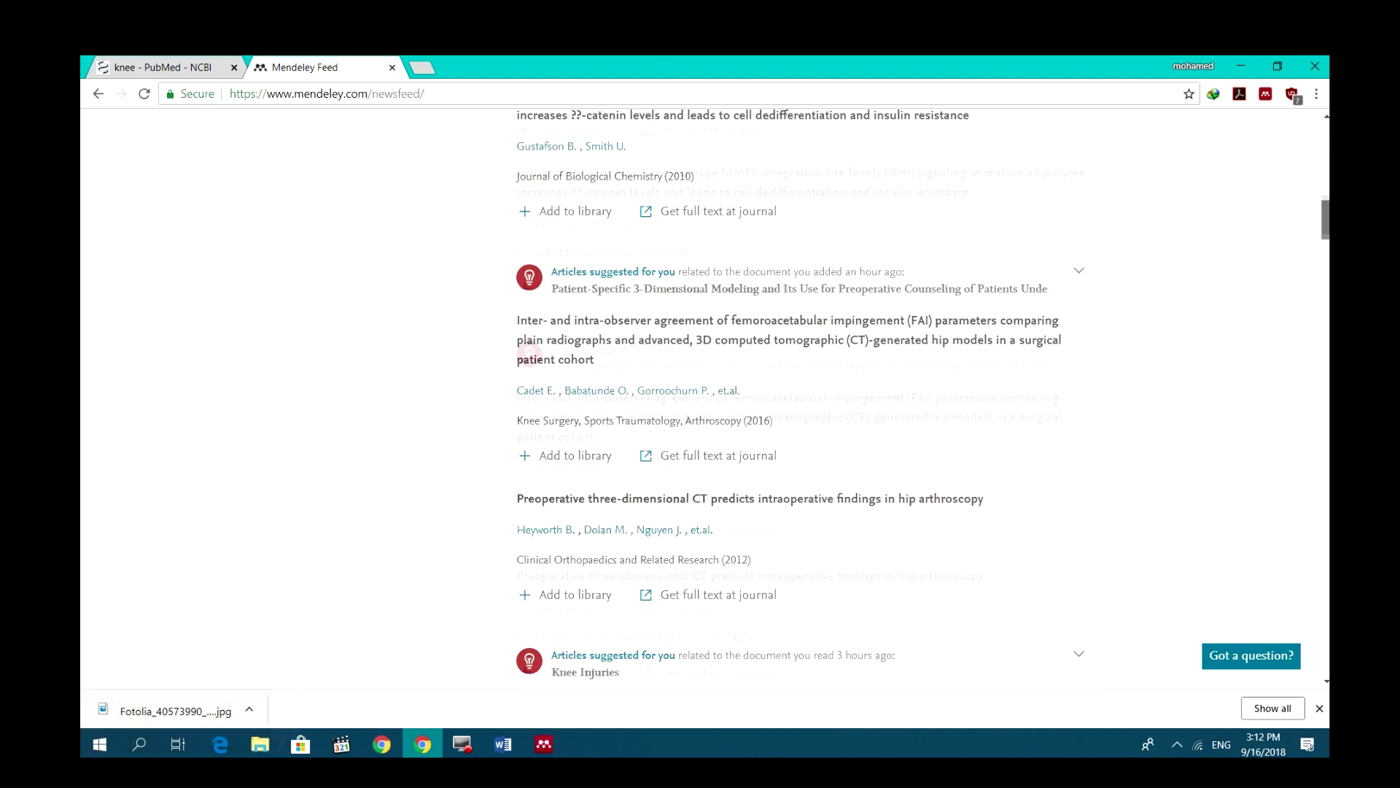